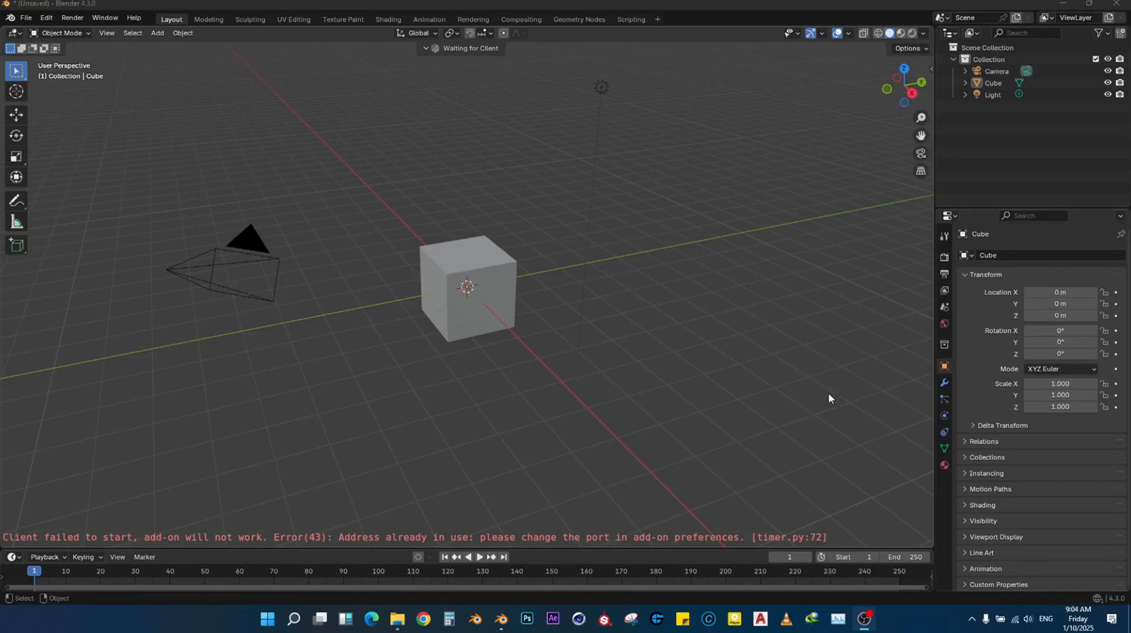
{"action": "left_click", "coordinate": [825, 75]}
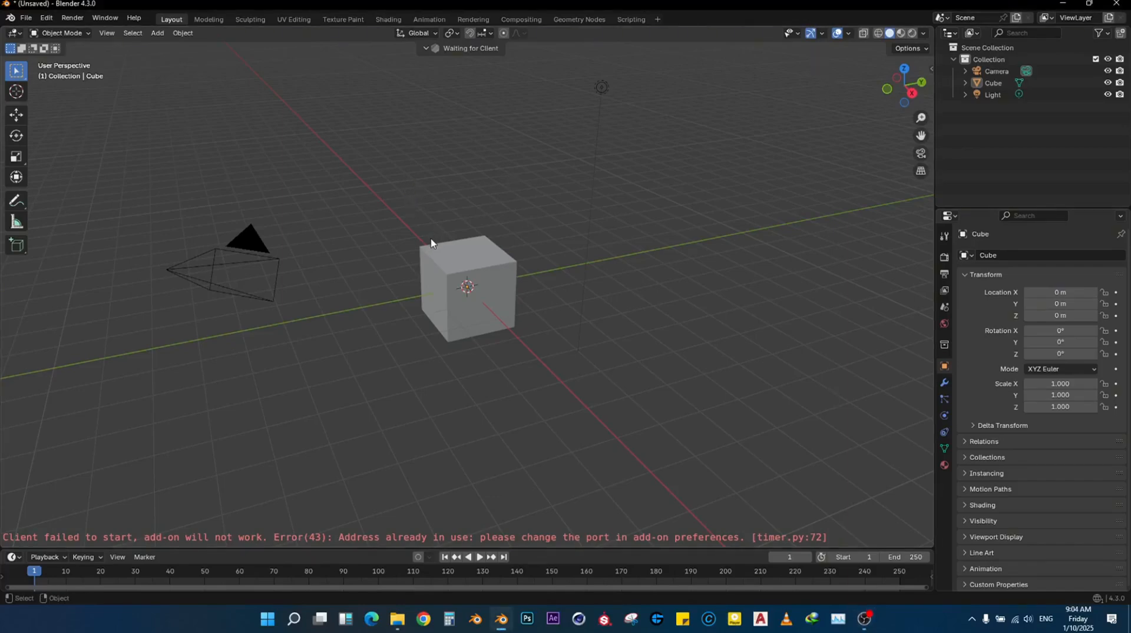
{"action": "middle_click_drag", "start_coordinate": [432, 245], "coordinate": [520, 263]}
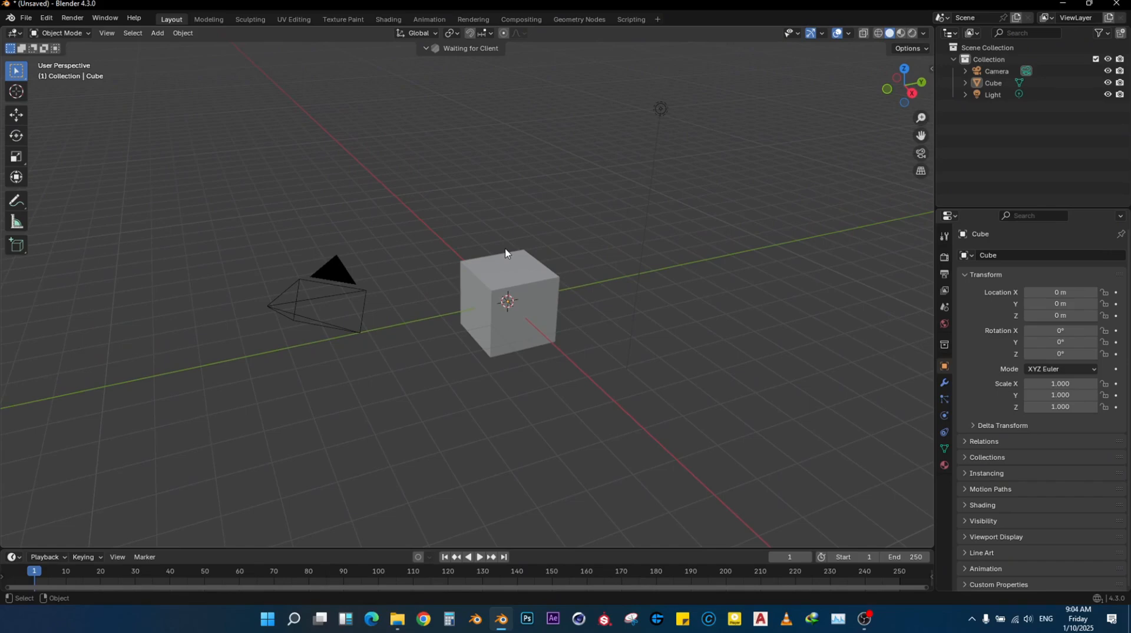
Step: Switch to File Explorer, preview the clip 19432714-hd_1280_720_25fps.mp4 from the Edited folder in VLC, and close the player
{"action": "mouse_move", "coordinate": [398, 619]}
{"action": "left_click", "coordinate": [396, 563]}
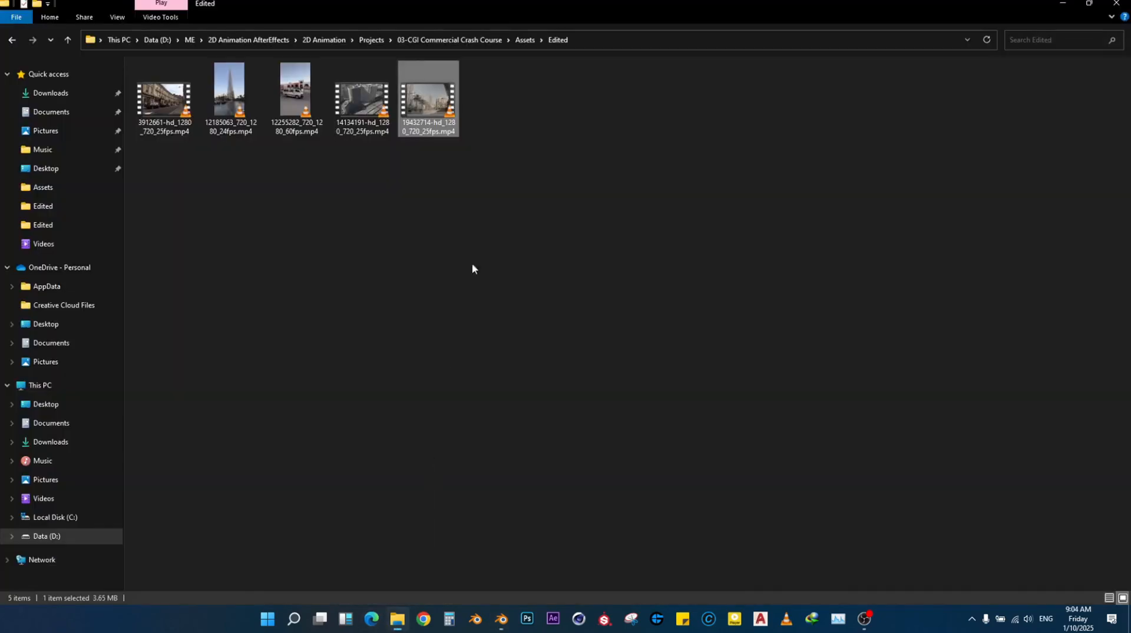
{"action": "double_click", "coordinate": [424, 113]}
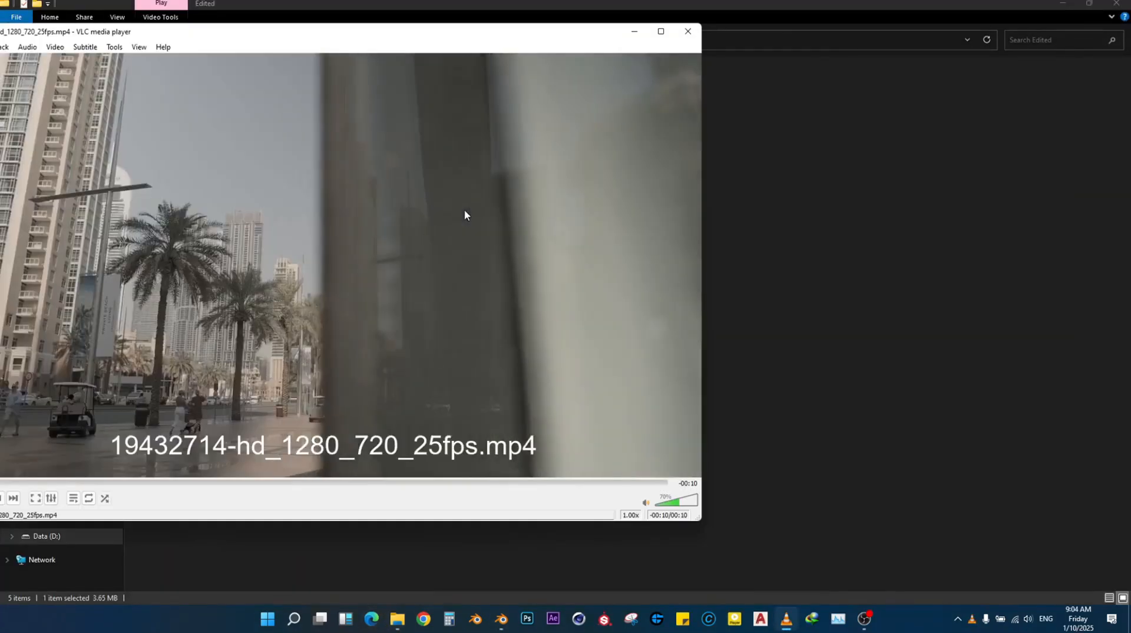
{"action": "left_click_drag", "start_coordinate": [446, 33], "coordinate": [594, 42]}
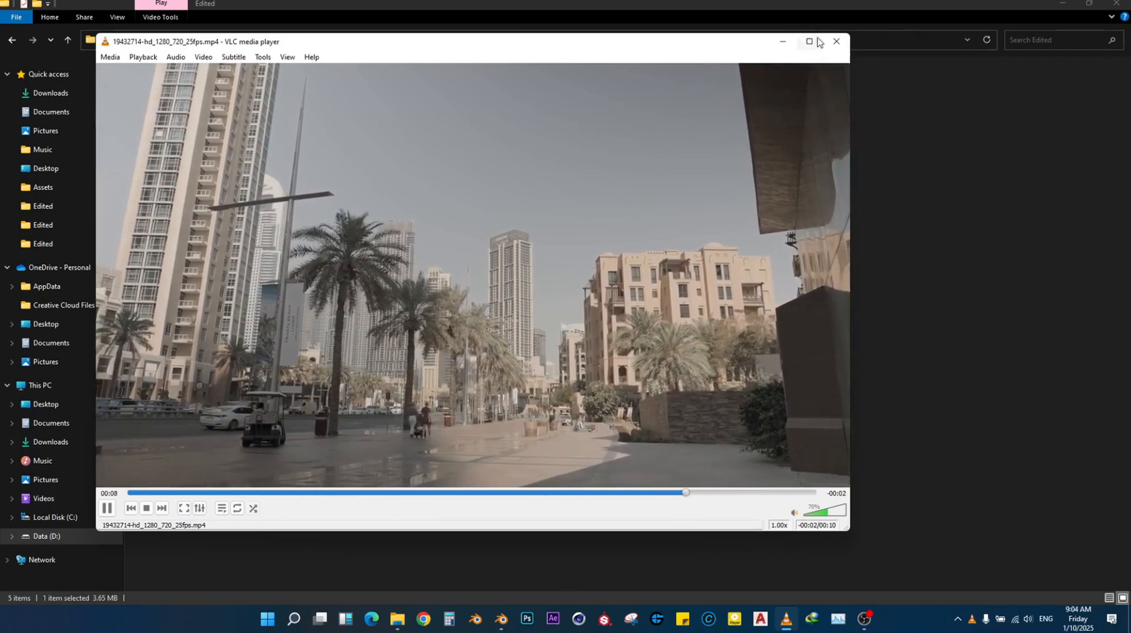
{"action": "left_click", "coordinate": [836, 41]}
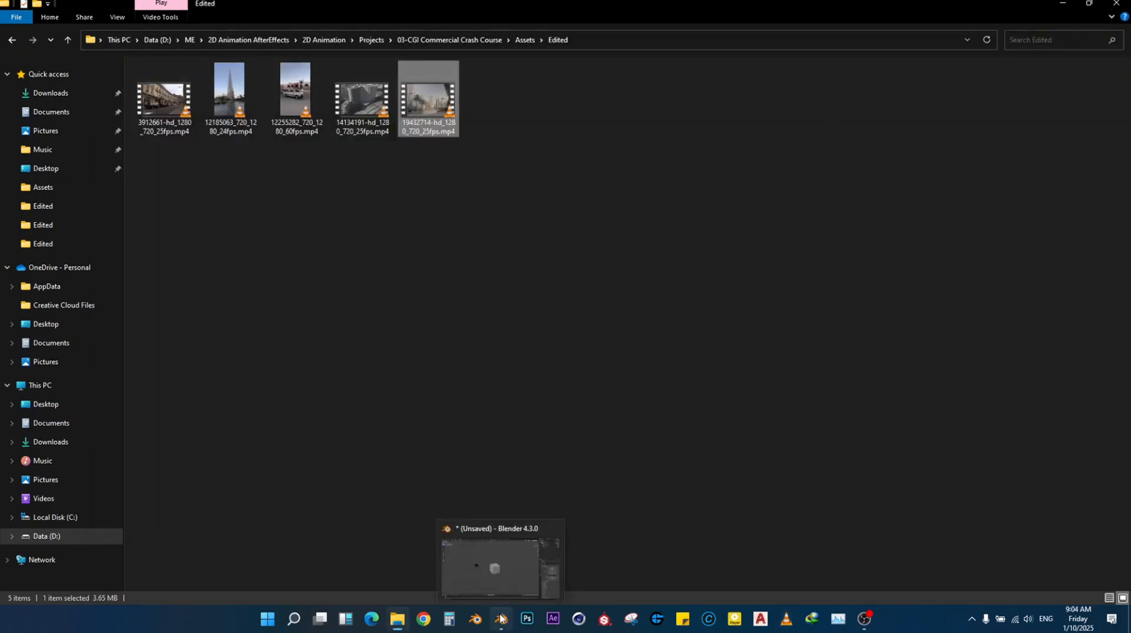
Step: Switch back to Blender and delete the default camera, cube and light from the scene
{"action": "left_click", "coordinate": [501, 618]}
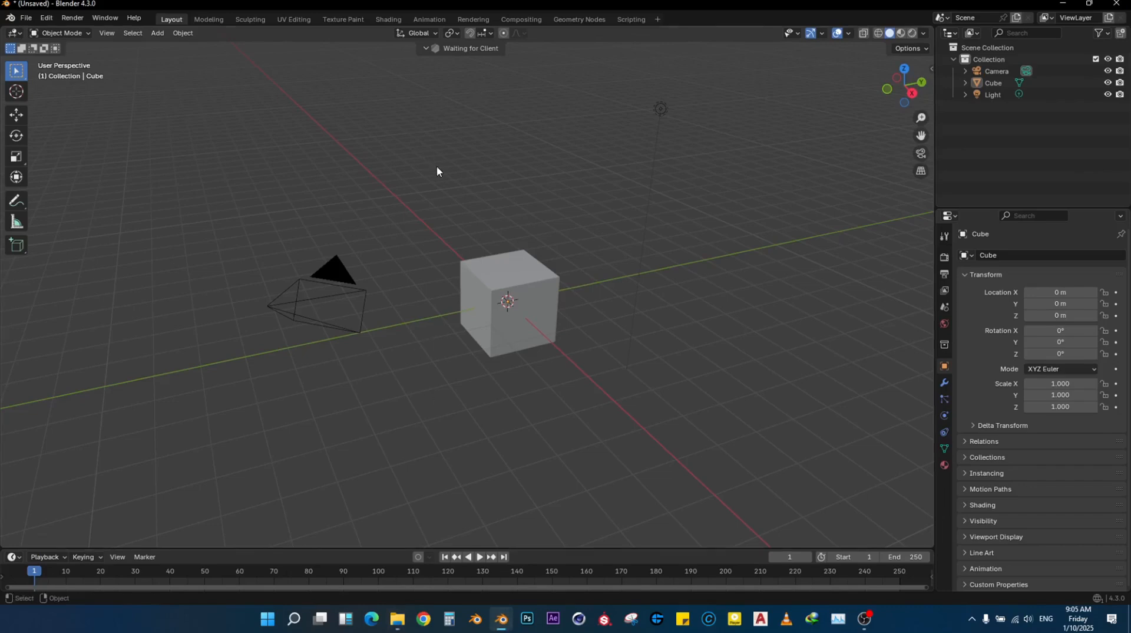
{"action": "key", "text": "a"}
{"action": "key", "text": "Delete"}
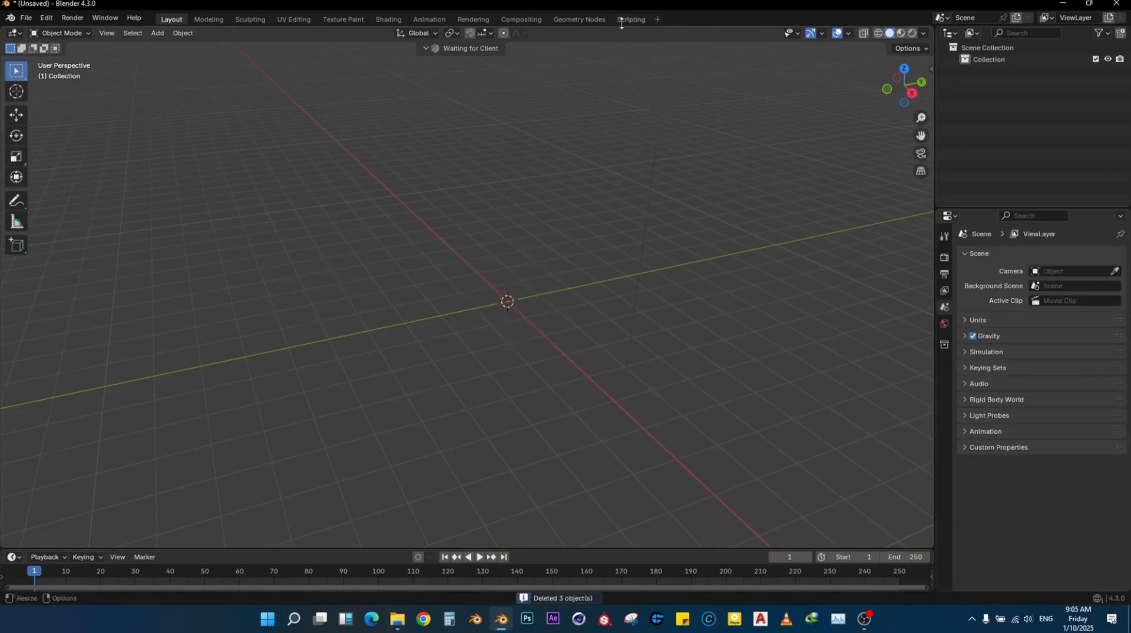
Step: Add a VFX Motion Tracking workspace and enlarge its movie clip editor upward
{"action": "left_click", "coordinate": [658, 20]}
{"action": "mouse_move", "coordinate": [647, 76]}
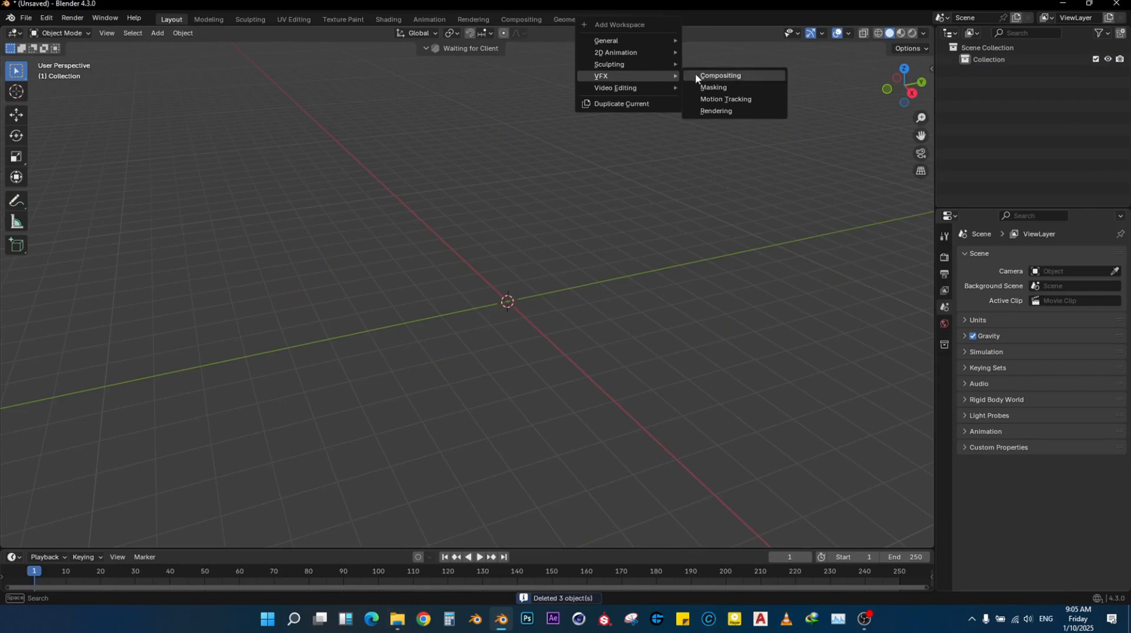
{"action": "left_click", "coordinate": [724, 98]}
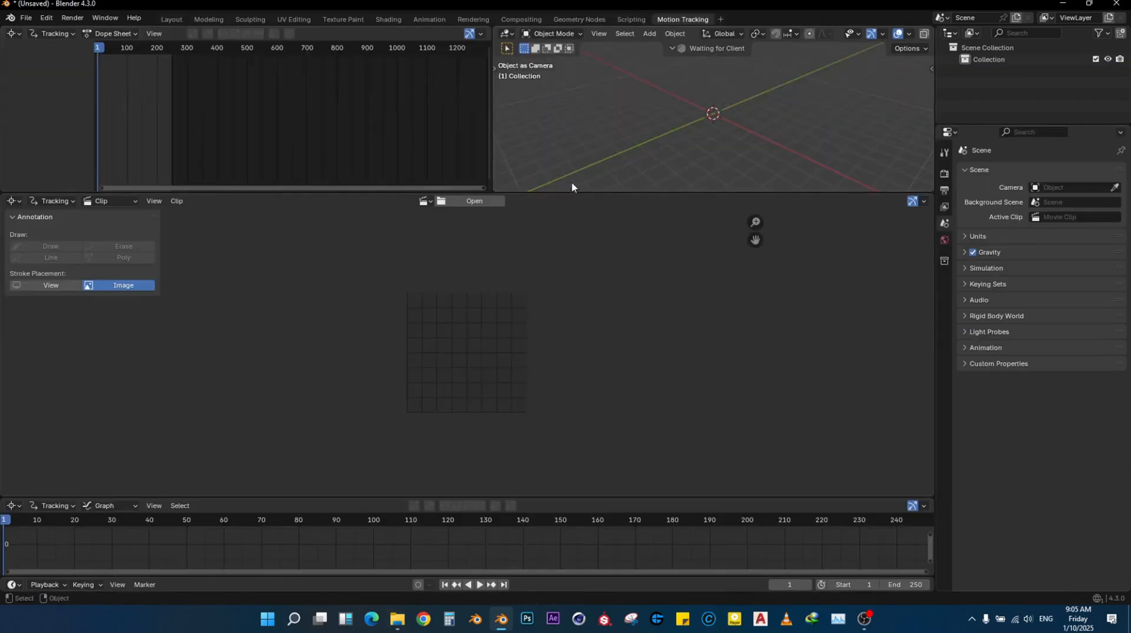
{"action": "left_click_drag", "start_coordinate": [571, 191], "coordinate": [553, 75]}
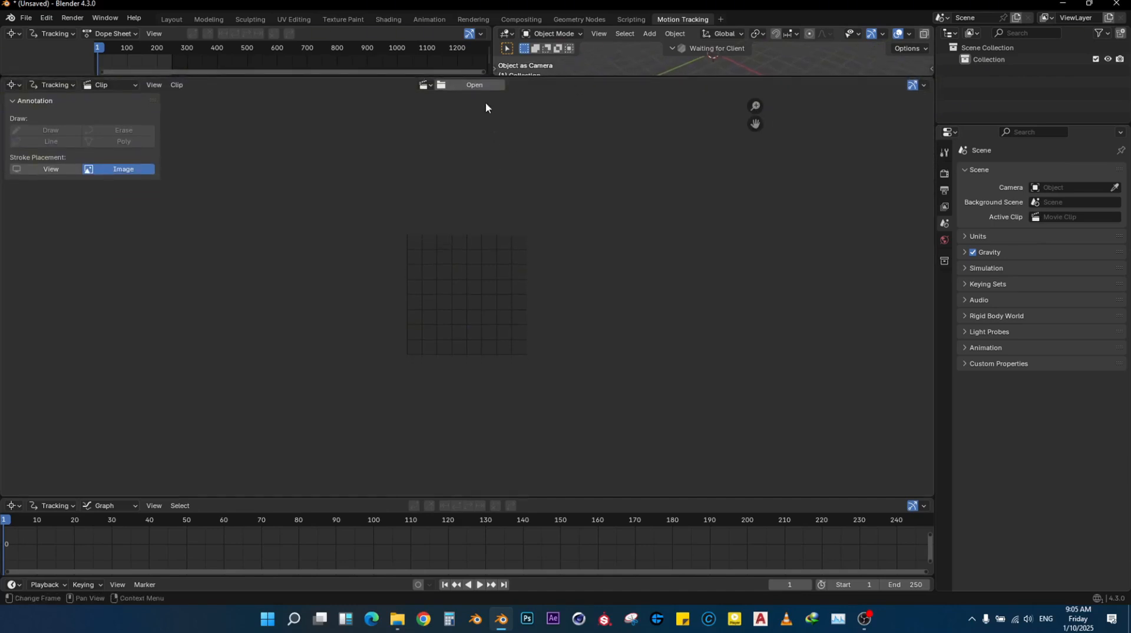
Step: Load the clip 19432714-hd_1280_720_25fps.mp4 from the Assets\Edited folder into the movie clip editor
{"action": "left_click", "coordinate": [471, 85]}
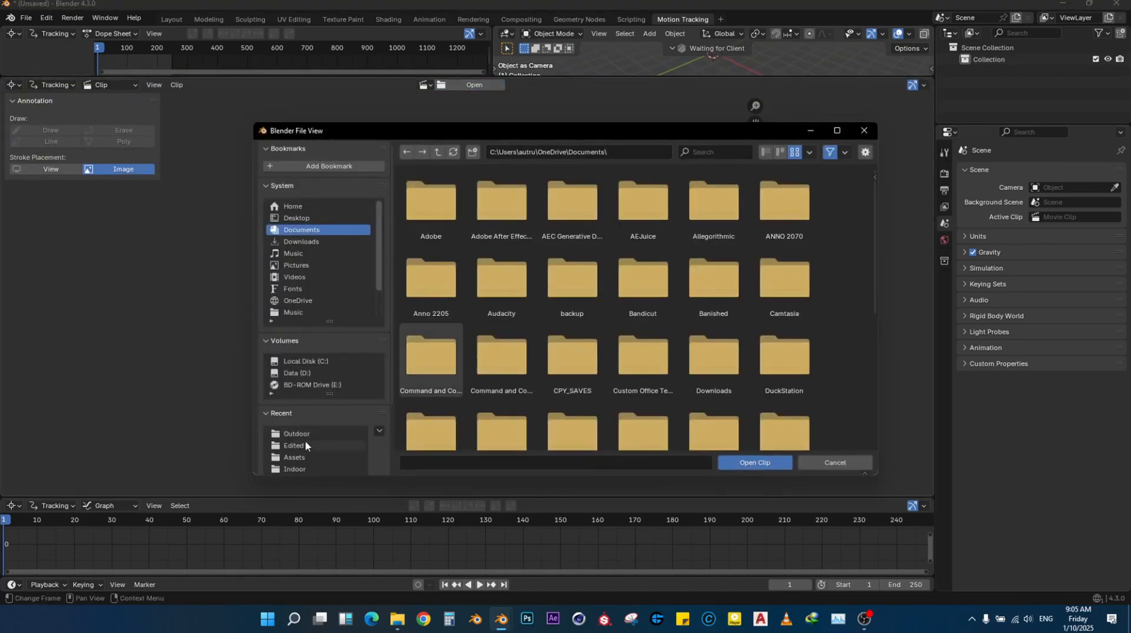
{"action": "left_click", "coordinate": [298, 458]}
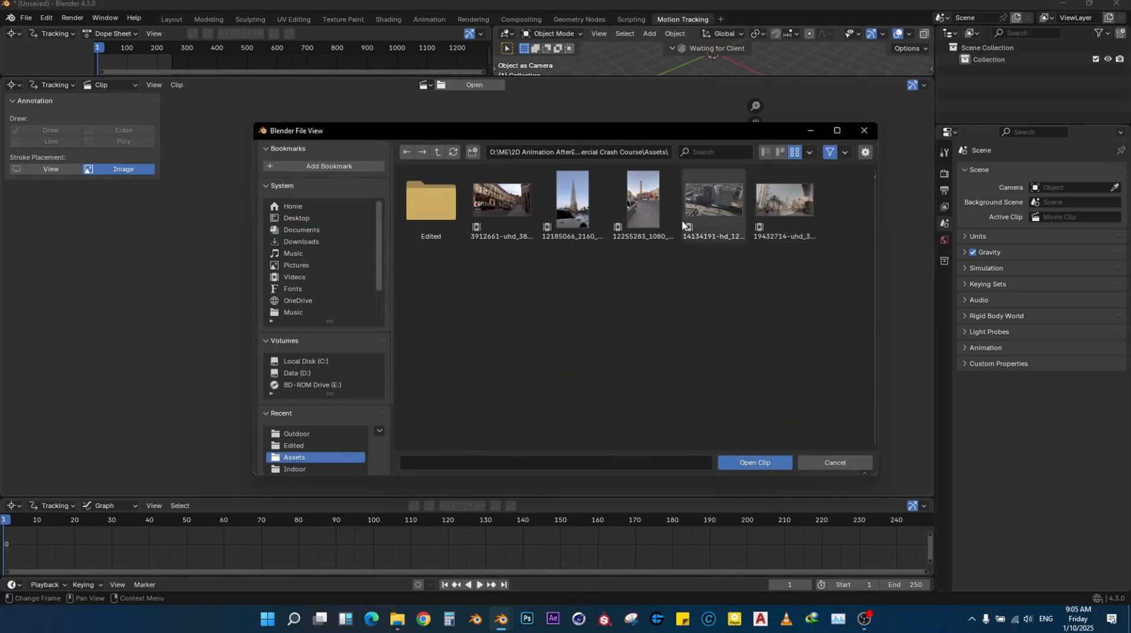
{"action": "double_click", "coordinate": [401, 223]}
{"action": "left_click", "coordinate": [710, 204]}
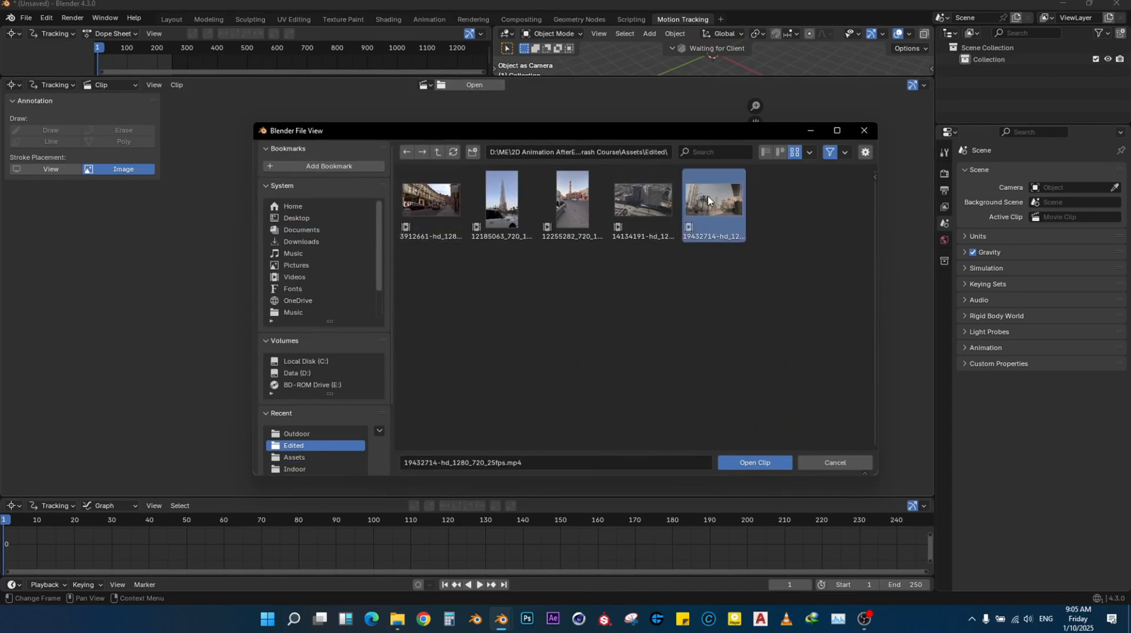
{"action": "left_click", "coordinate": [748, 463]}
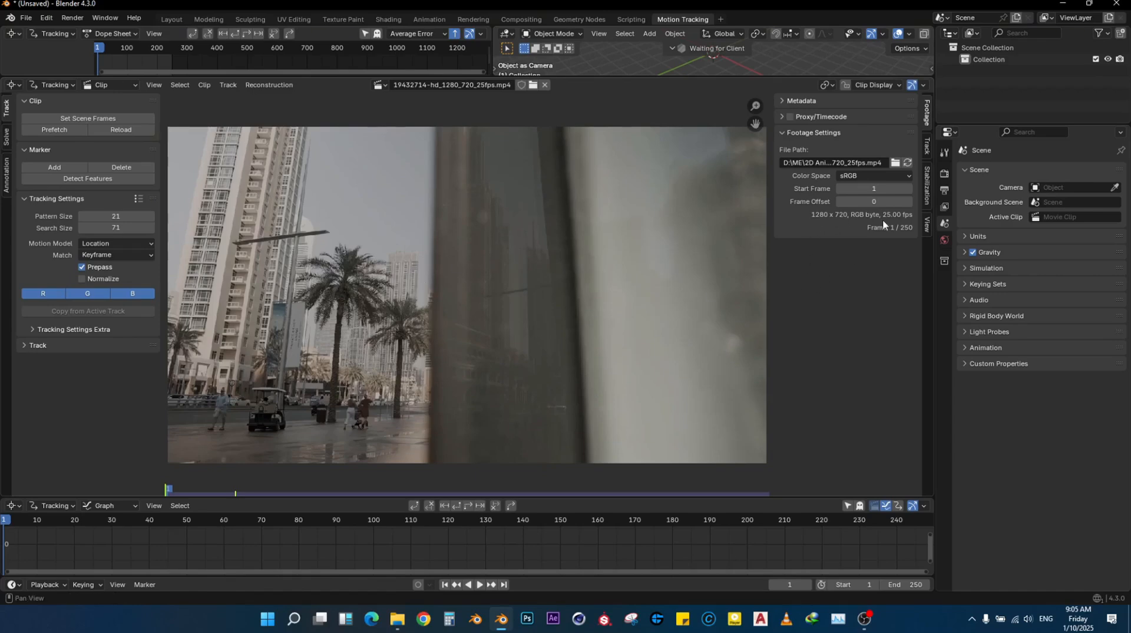
Step: Match the output format to the footage: resolution 1280 × 720 px and frame rate 25 fps
{"action": "left_click", "coordinate": [944, 190]}
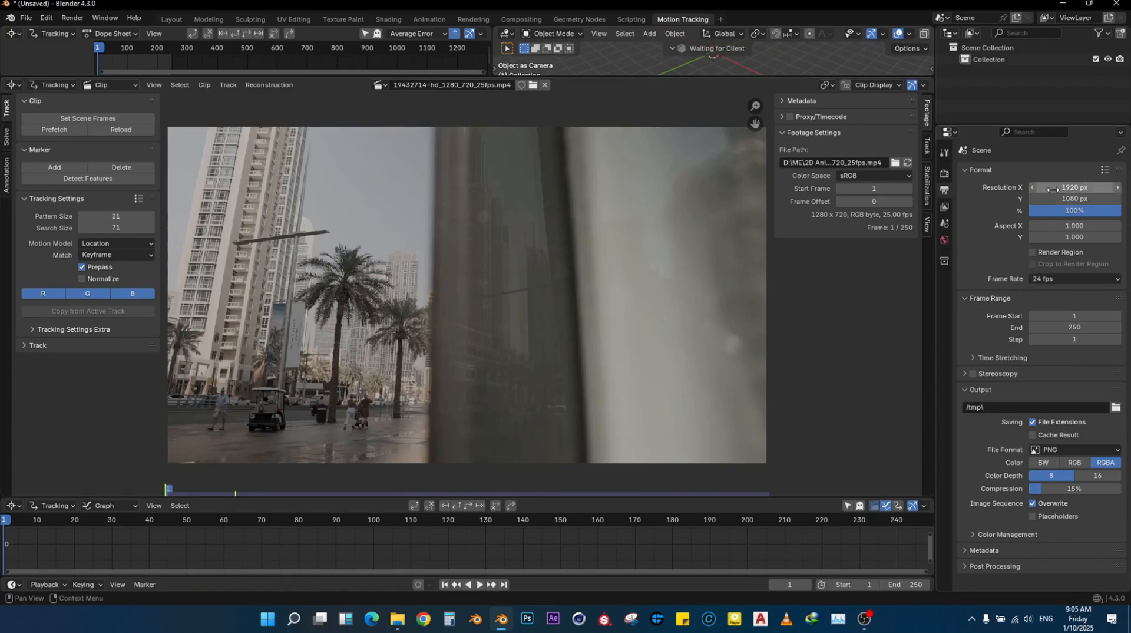
{"action": "left_click", "coordinate": [1053, 188]}
{"action": "type", "text": "1"}
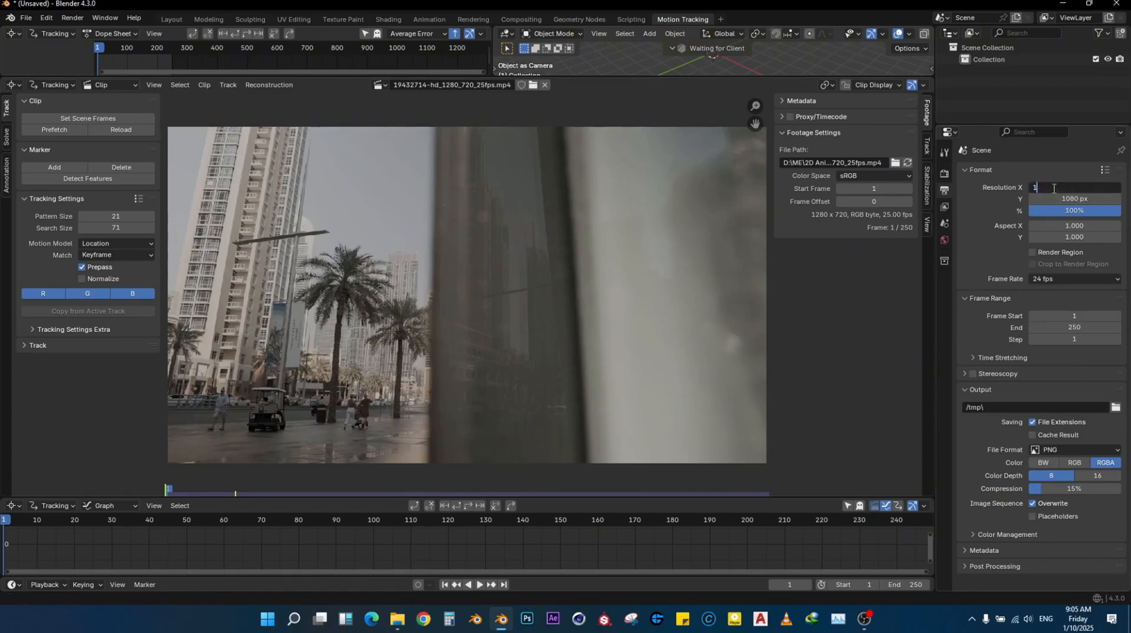
{"action": "type", "text": "280"}
{"action": "key", "text": "Return"}
{"action": "double_click", "coordinate": [1058, 200]}
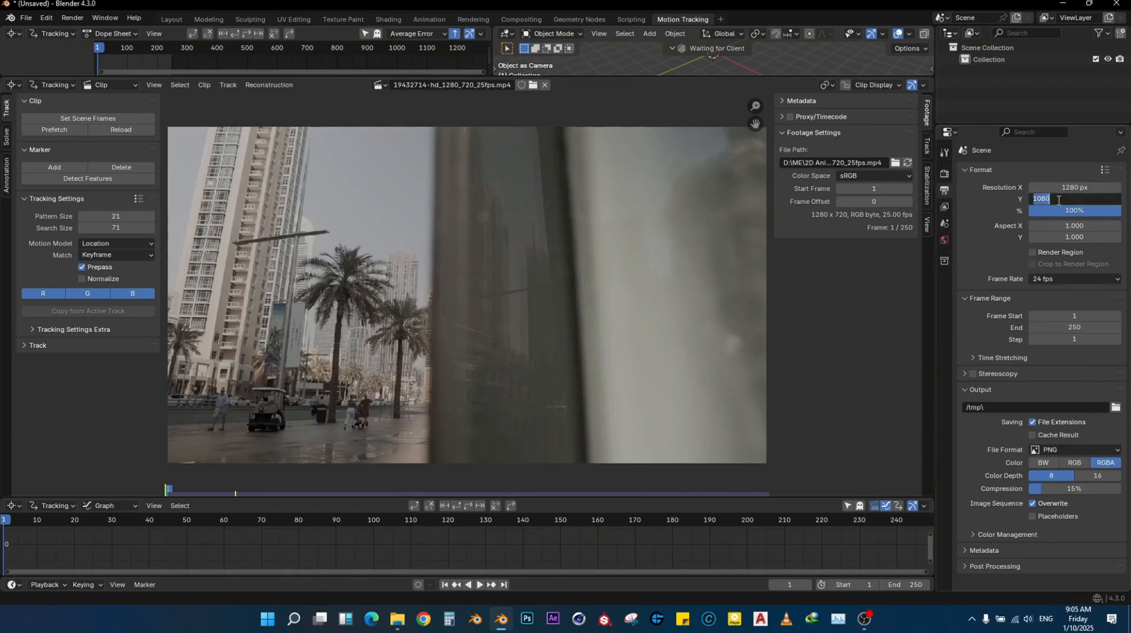
{"action": "type", "text": "720"}
{"action": "key", "text": "Return"}
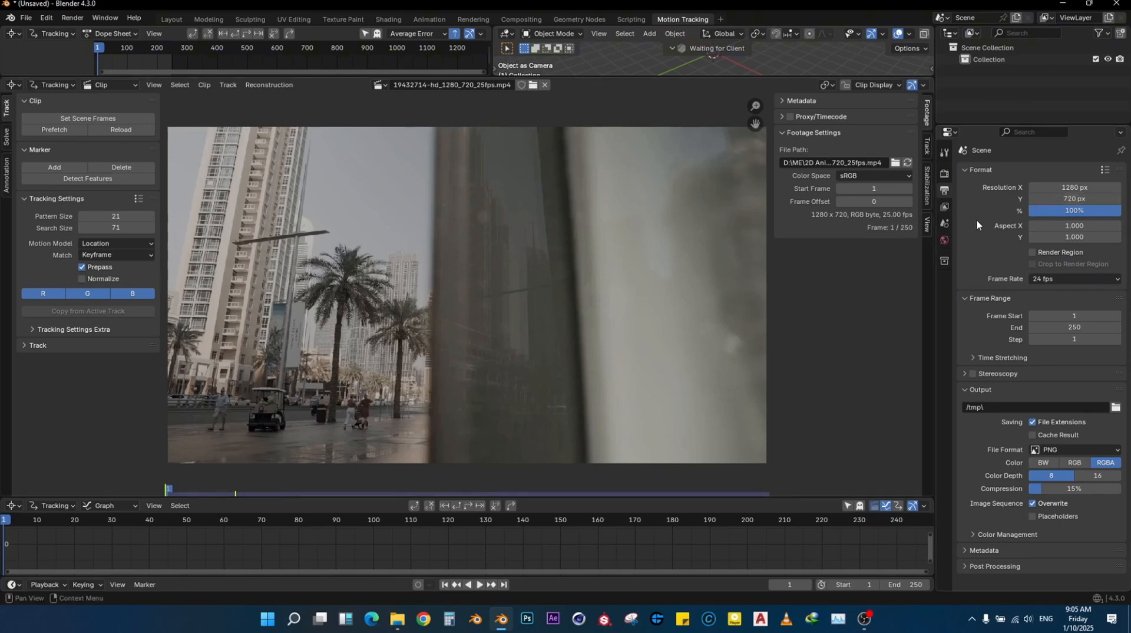
{"action": "left_click", "coordinate": [1046, 281]}
{"action": "left_click", "coordinate": [1062, 313]}
Step: Set the scene frame range from the clip and prefetch its frames into memory
{"action": "scroll", "coordinate": [443, 549], "scroll_direction": "down", "scroll_amount": 3}
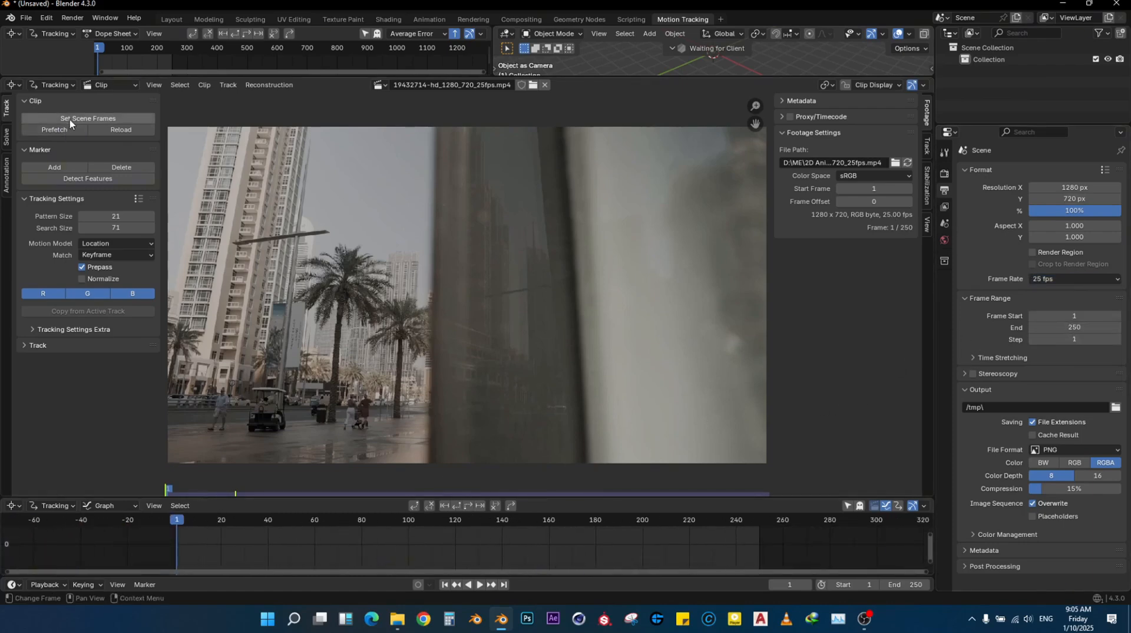
{"action": "left_click", "coordinate": [87, 120]}
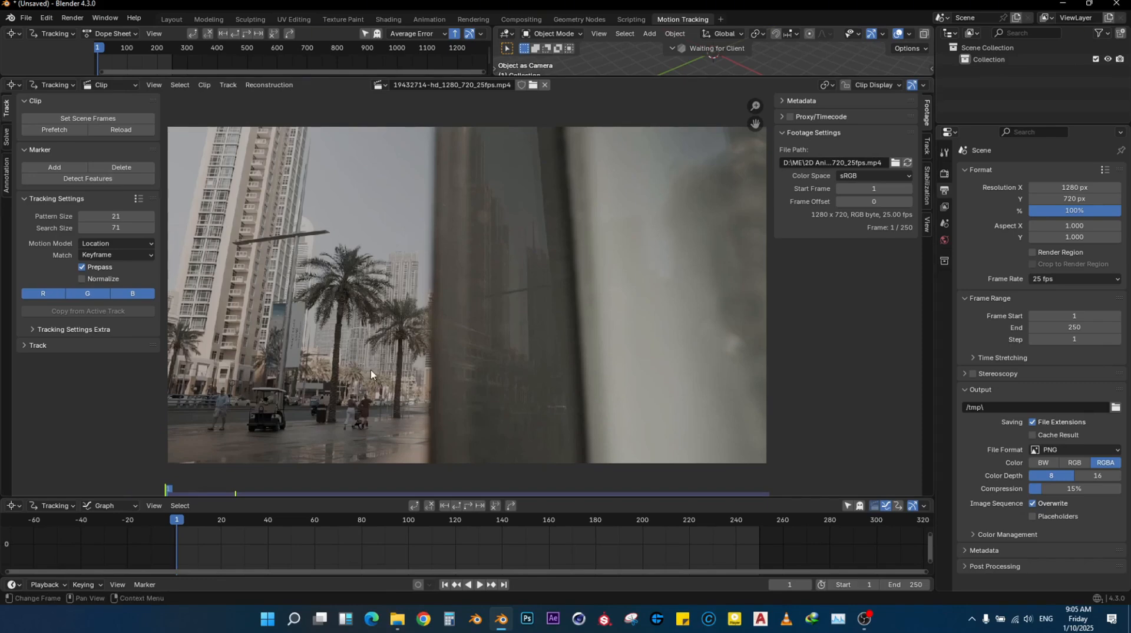
{"action": "left_click", "coordinate": [59, 130]}
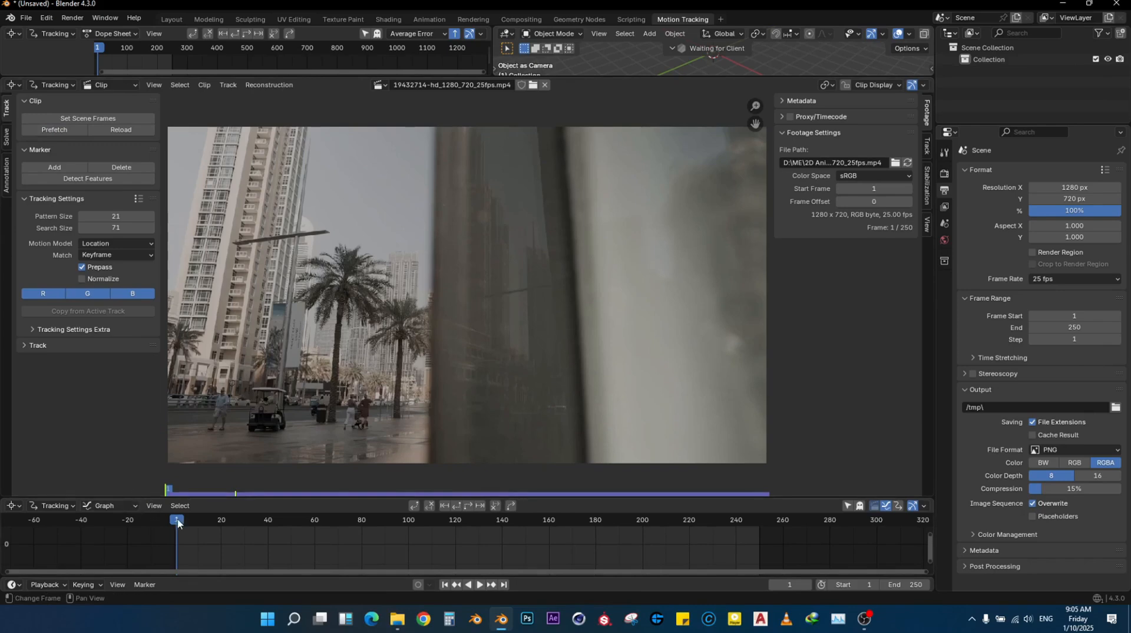
Step: Scrub through the footage to frame 172 and hide the footage settings sidebar of the clip editor
{"action": "left_click", "coordinate": [459, 520]}
{"action": "left_click_drag", "start_coordinate": [497, 521], "coordinate": [362, 531]}
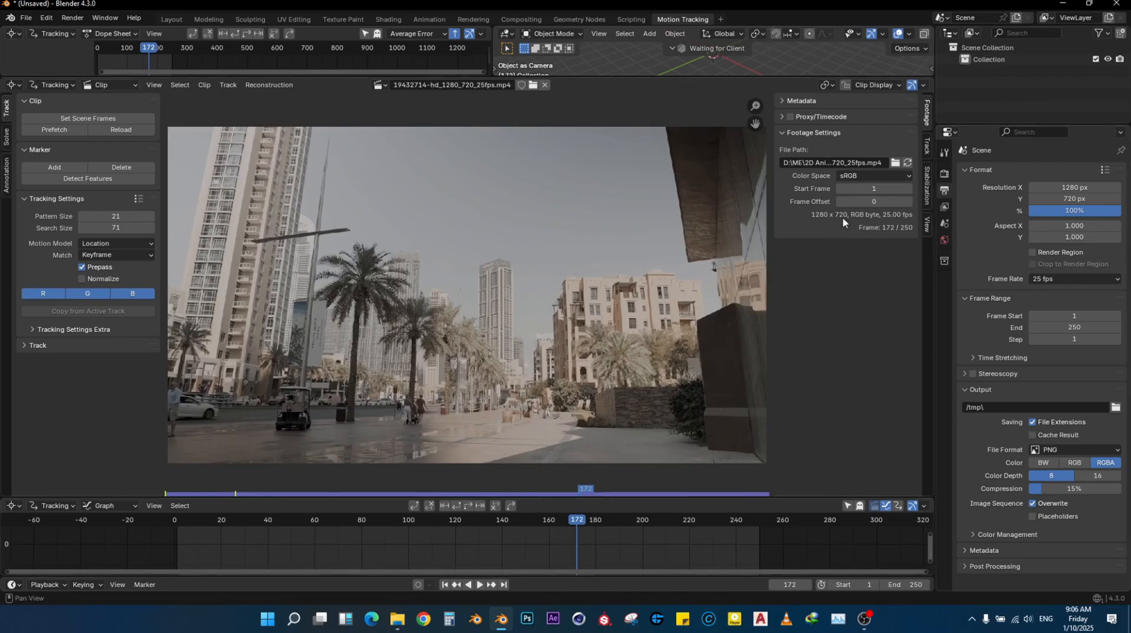
{"action": "key", "text": "n"}
{"action": "scroll", "coordinate": [498, 304], "scroll_direction": "up", "scroll_amount": 2}
{"action": "scroll", "coordinate": [499, 304], "scroll_direction": "down", "scroll_amount": 2}
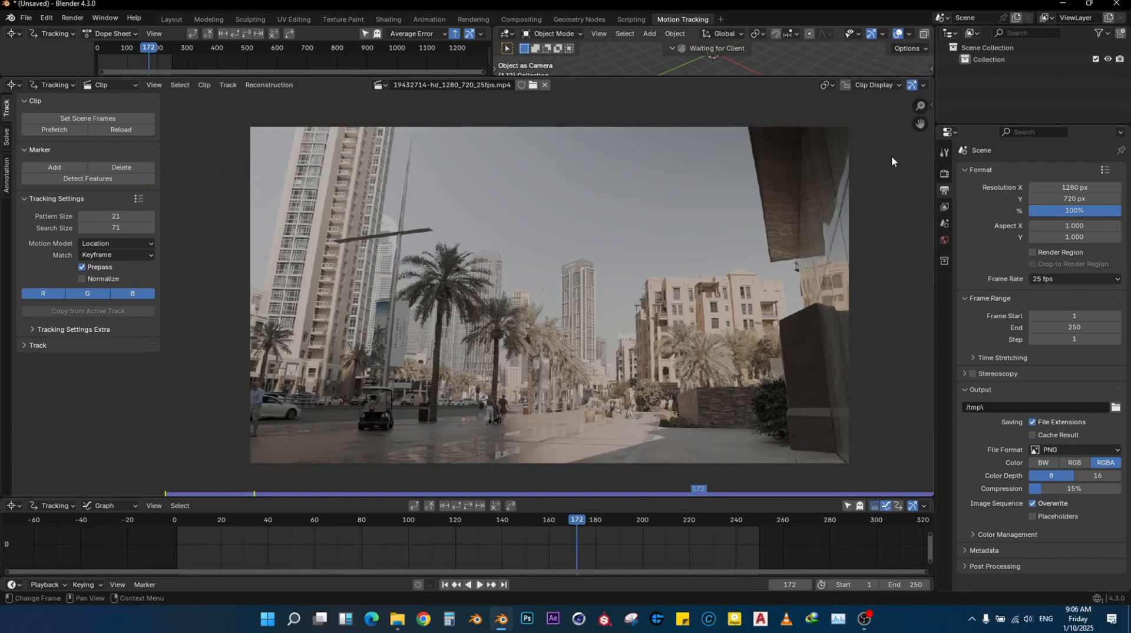
{"action": "left_click_drag", "start_coordinate": [920, 123], "coordinate": [912, 119]}
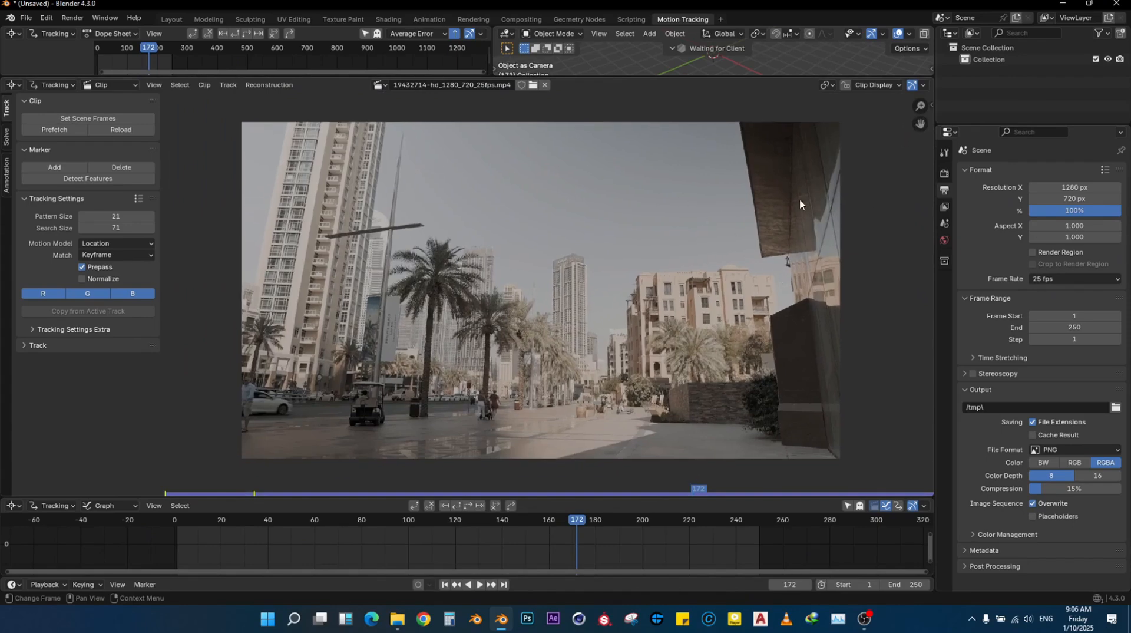
Step: Set the render engine to Cycles with GPU Compute as the device
{"action": "left_click", "coordinate": [945, 172]}
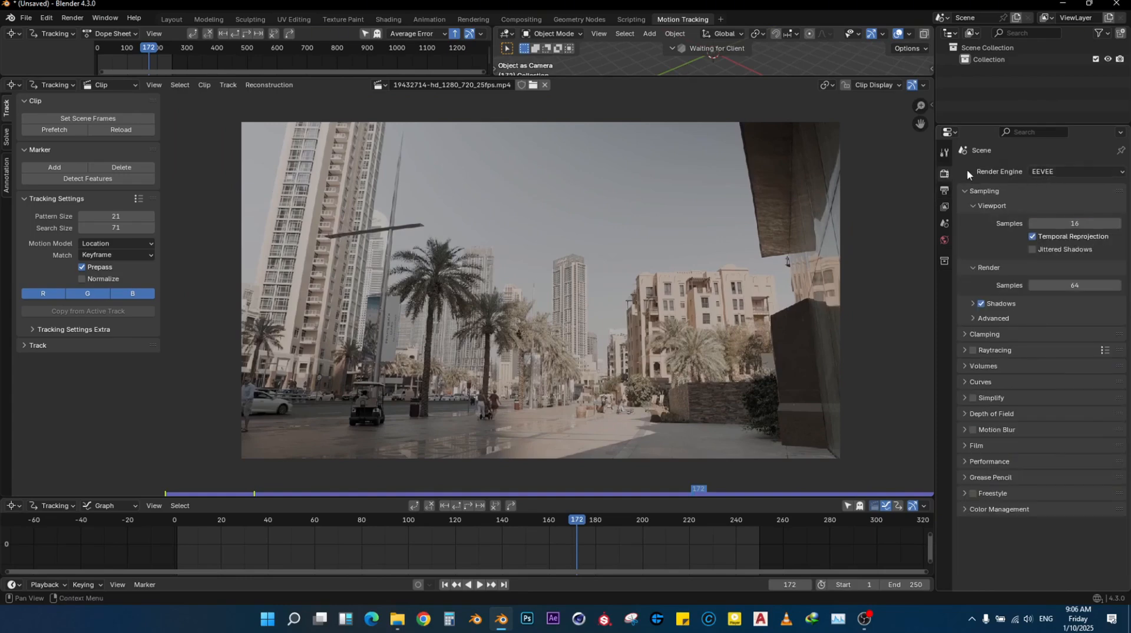
{"action": "left_click", "coordinate": [1047, 172]}
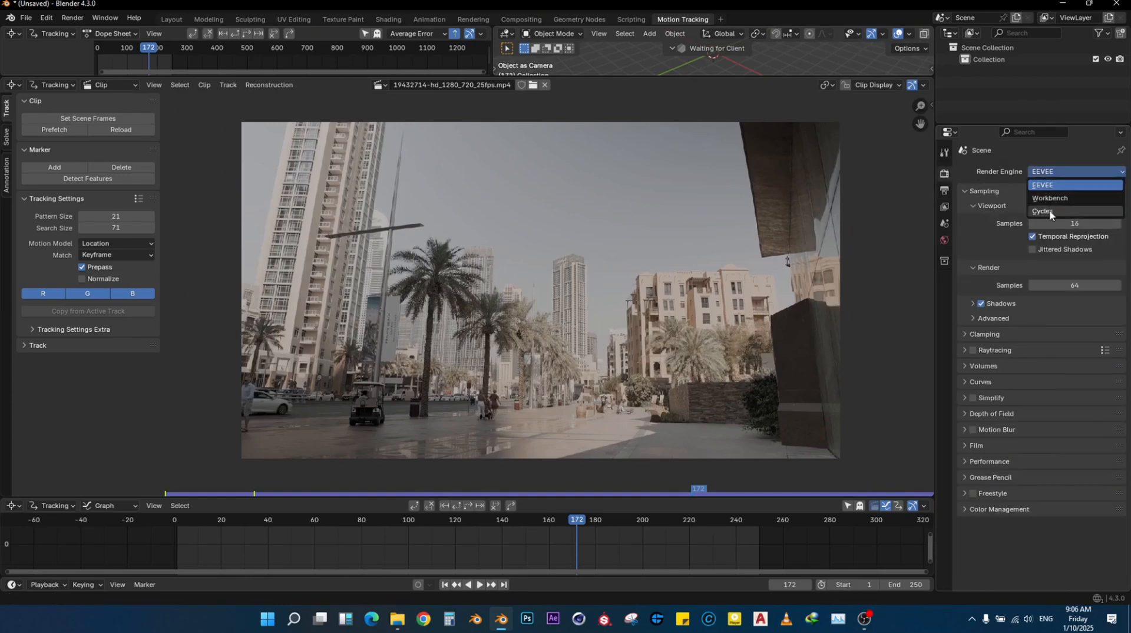
{"action": "left_click", "coordinate": [1041, 210]}
{"action": "left_click", "coordinate": [1055, 201]}
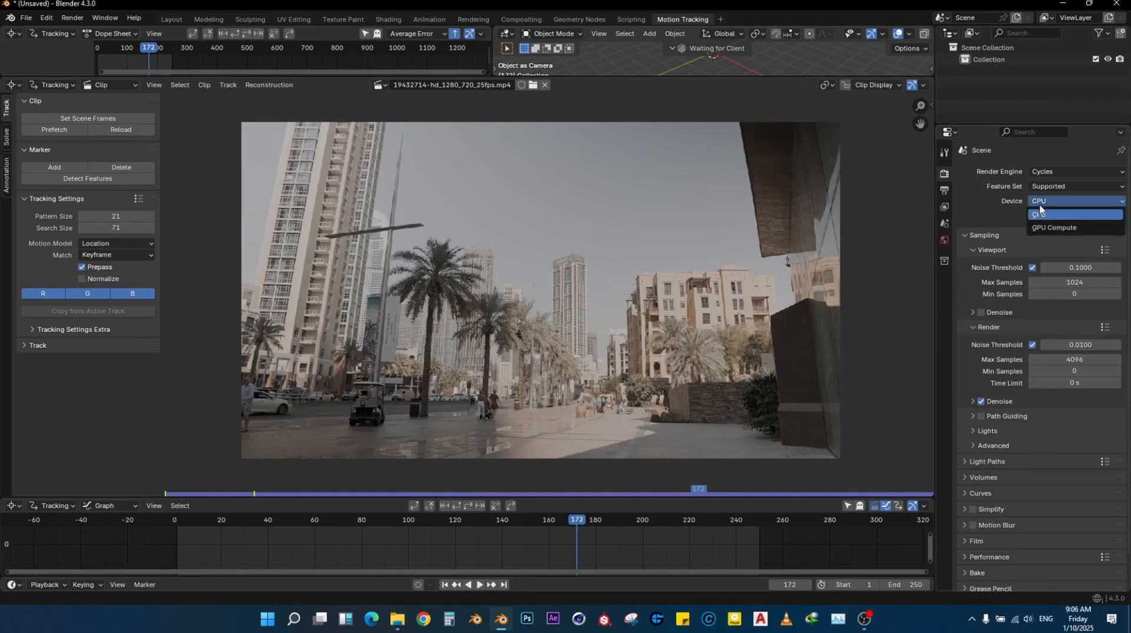
{"action": "left_click", "coordinate": [1050, 224]}
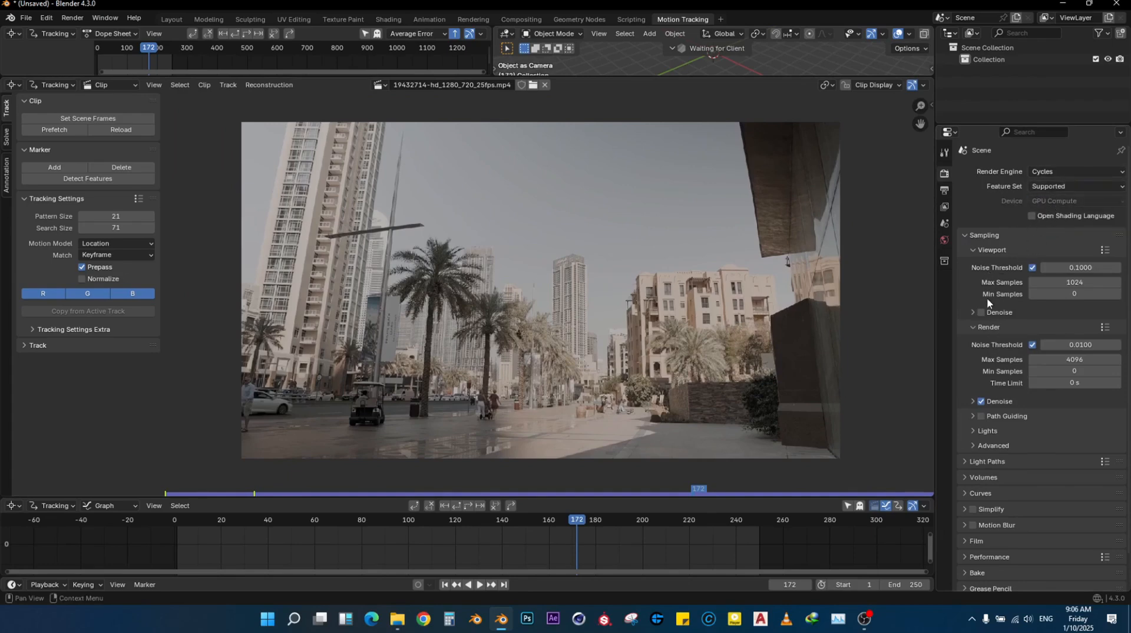
Step: Enable the Transparent option in the Film render settings
{"action": "scroll", "coordinate": [990, 413], "scroll_direction": "down", "scroll_amount": 2}
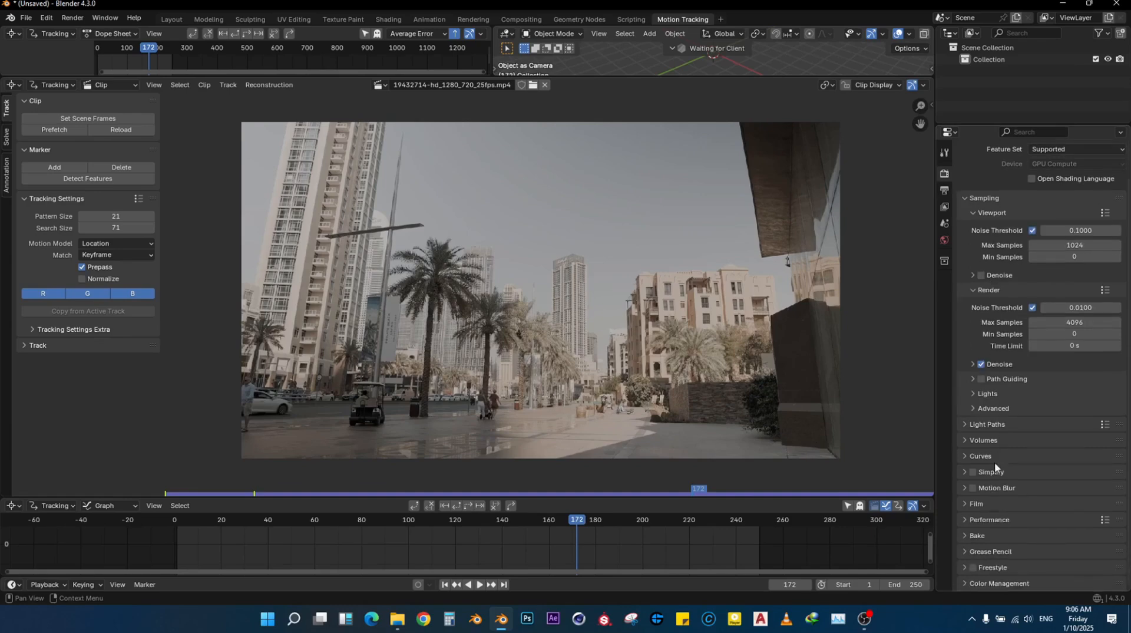
{"action": "left_click", "coordinate": [976, 503]}
{"action": "scroll", "coordinate": [990, 512], "scroll_direction": "down", "scroll_amount": 5}
{"action": "left_click", "coordinate": [989, 497]}
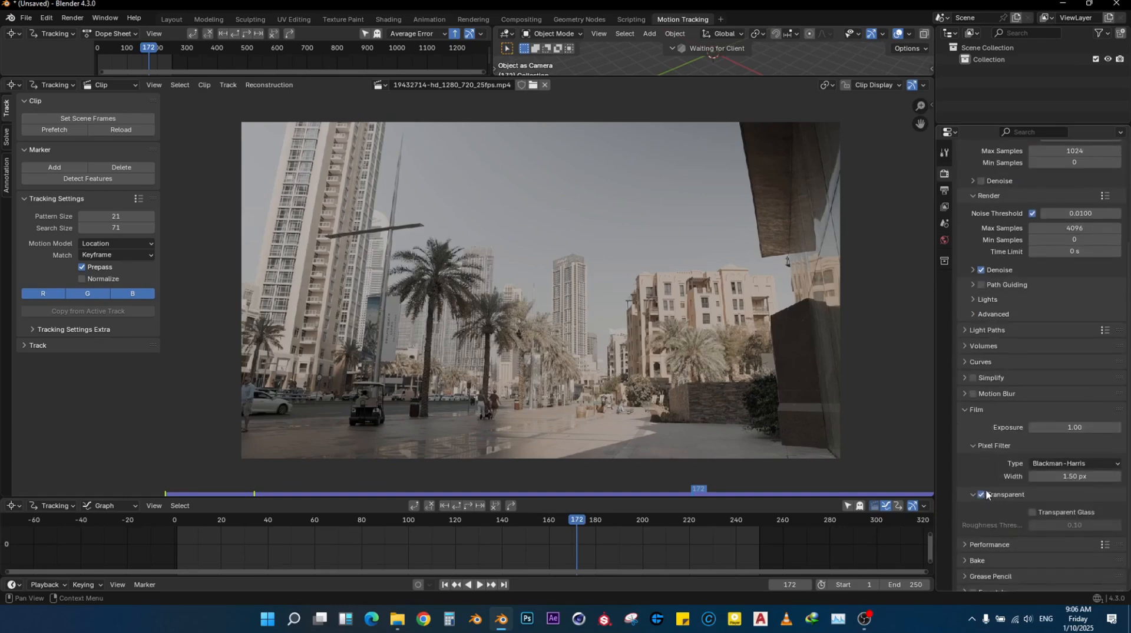
Step: Set the Color Management view transform to Standard
{"action": "scroll", "coordinate": [995, 501], "scroll_direction": "down", "scroll_amount": 1}
{"action": "scroll", "coordinate": [997, 586], "scroll_direction": "down", "scroll_amount": 6}
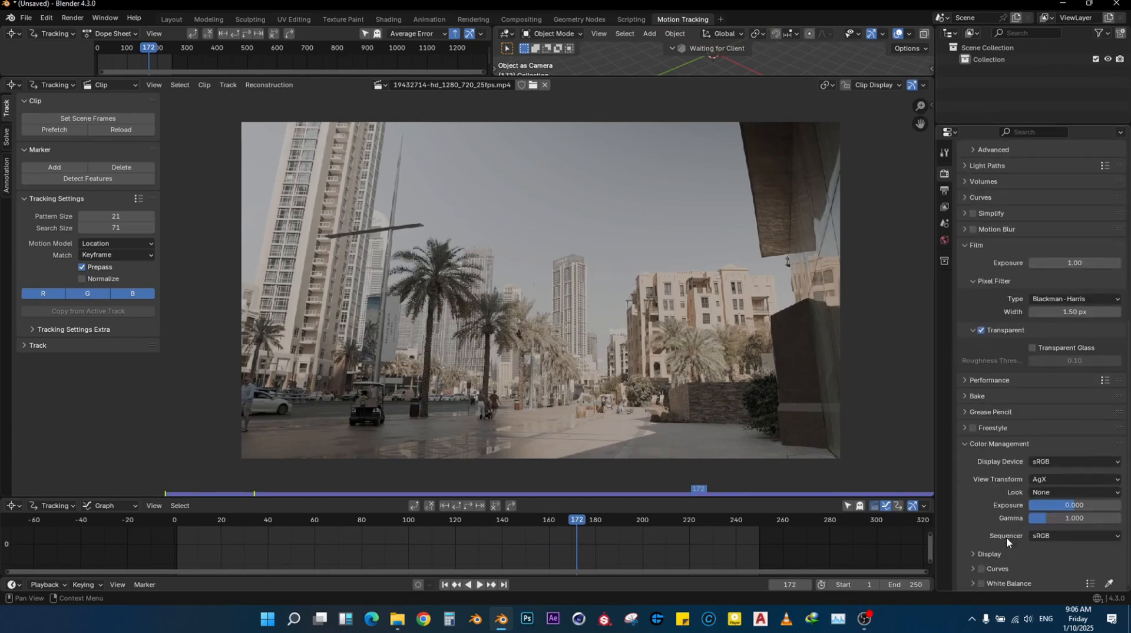
{"action": "left_click", "coordinate": [1046, 481]}
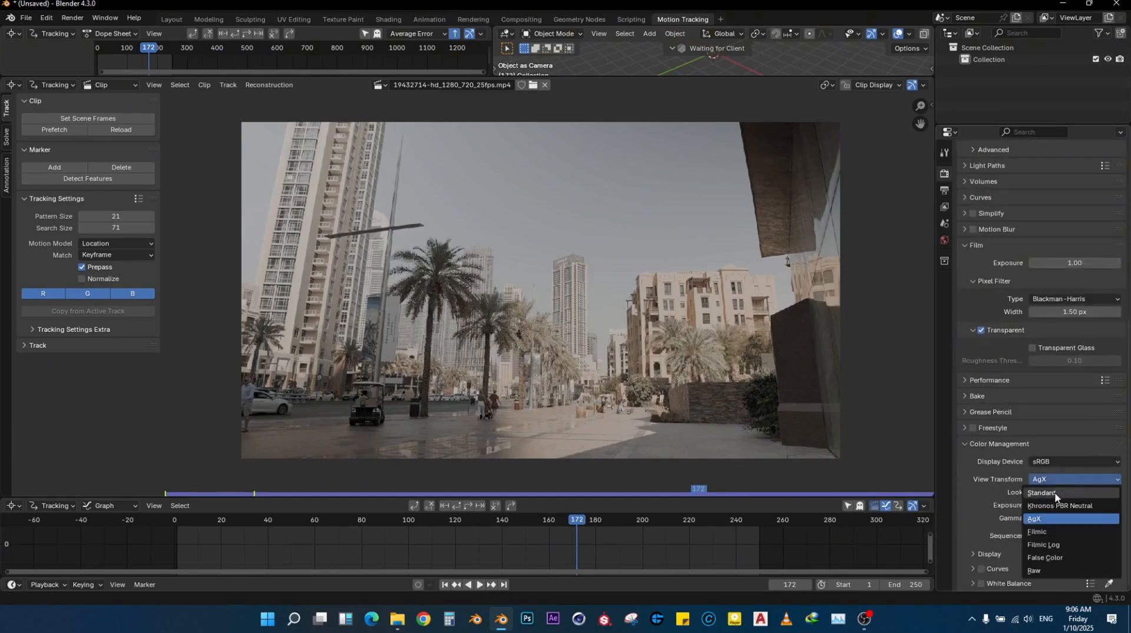
{"action": "left_click", "coordinate": [1055, 493]}
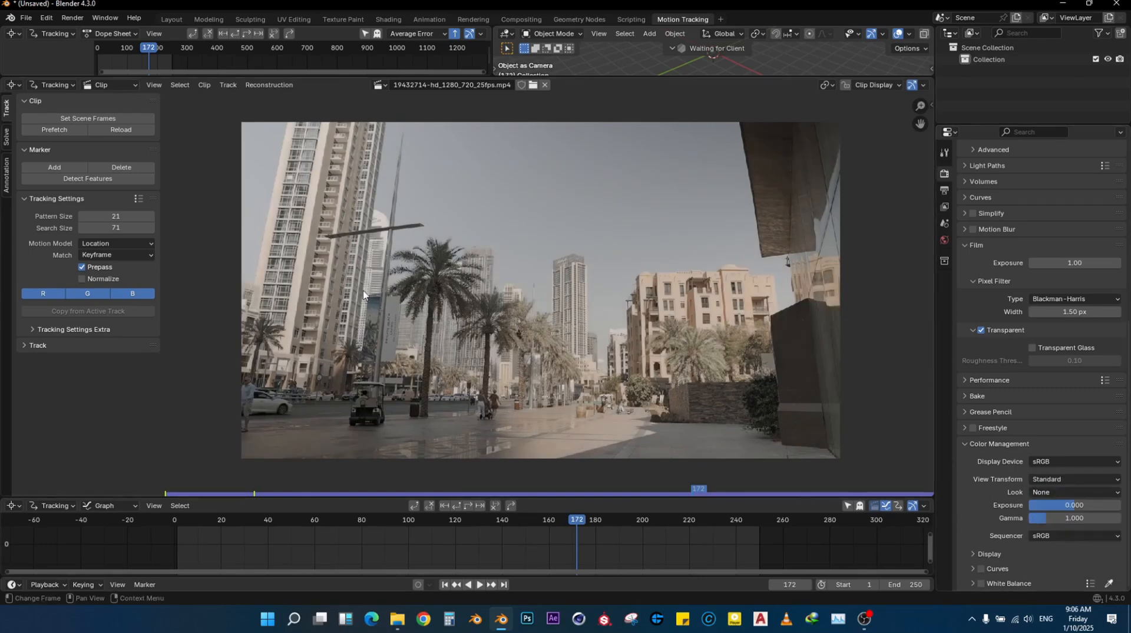
{"action": "scroll", "coordinate": [1005, 207], "scroll_direction": "up", "scroll_amount": 12}
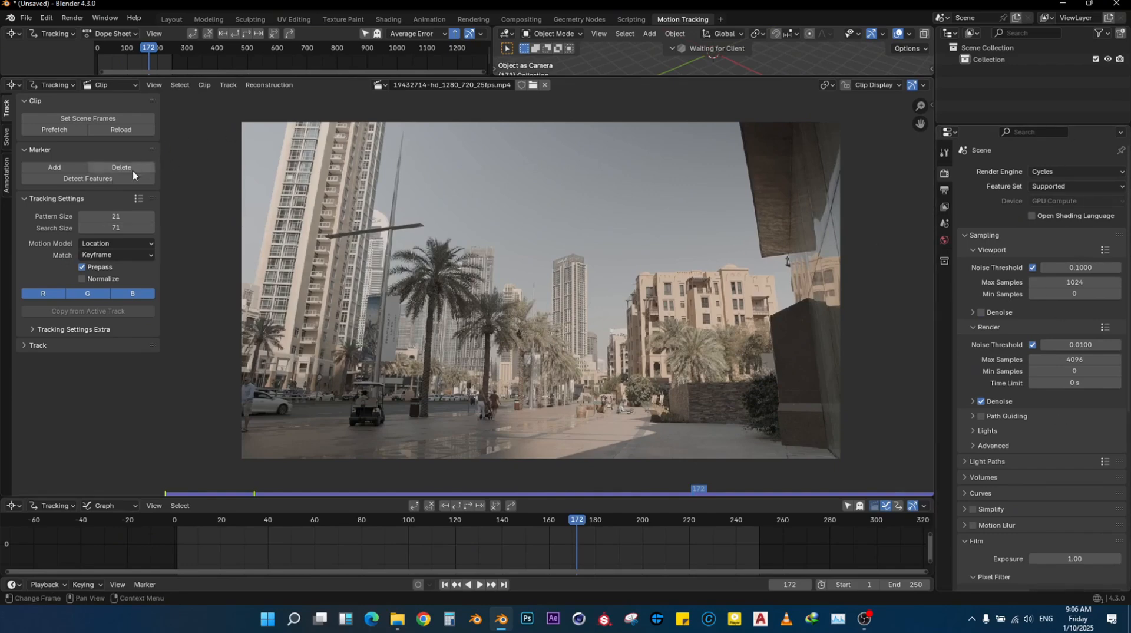
Step: Set the tracking pattern size to 25 and the search size to 75
{"action": "left_click", "coordinate": [116, 218]}
{"action": "type", "text": "25"}
{"action": "key", "text": "Return"}
{"action": "left_click", "coordinate": [116, 228]}
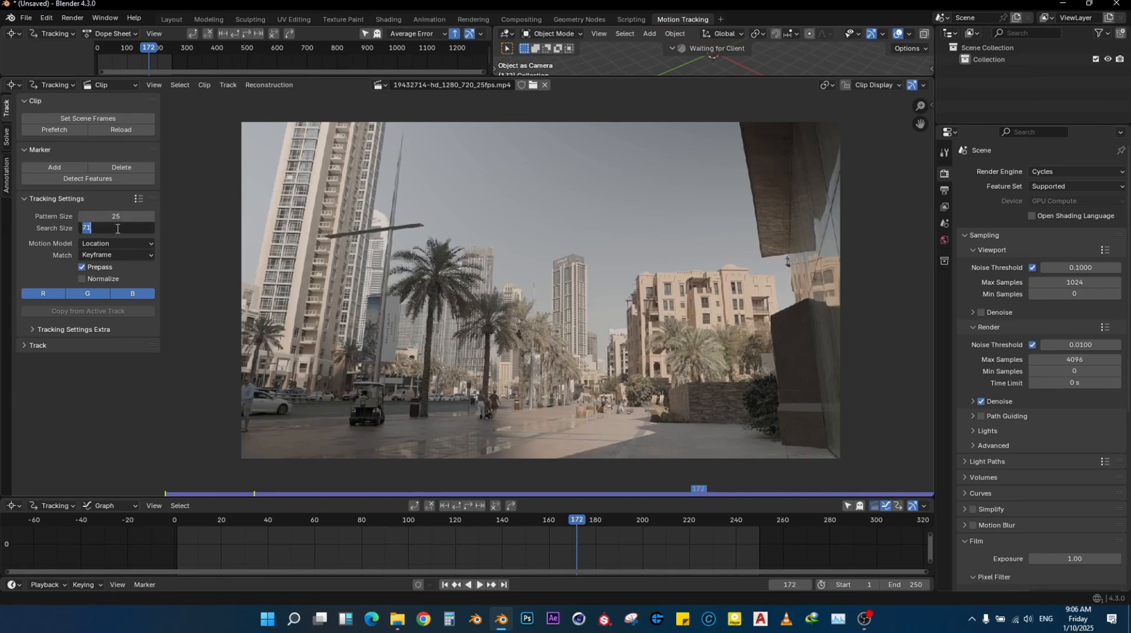
{"action": "type", "text": "75"}
{"action": "key", "text": "Return"}
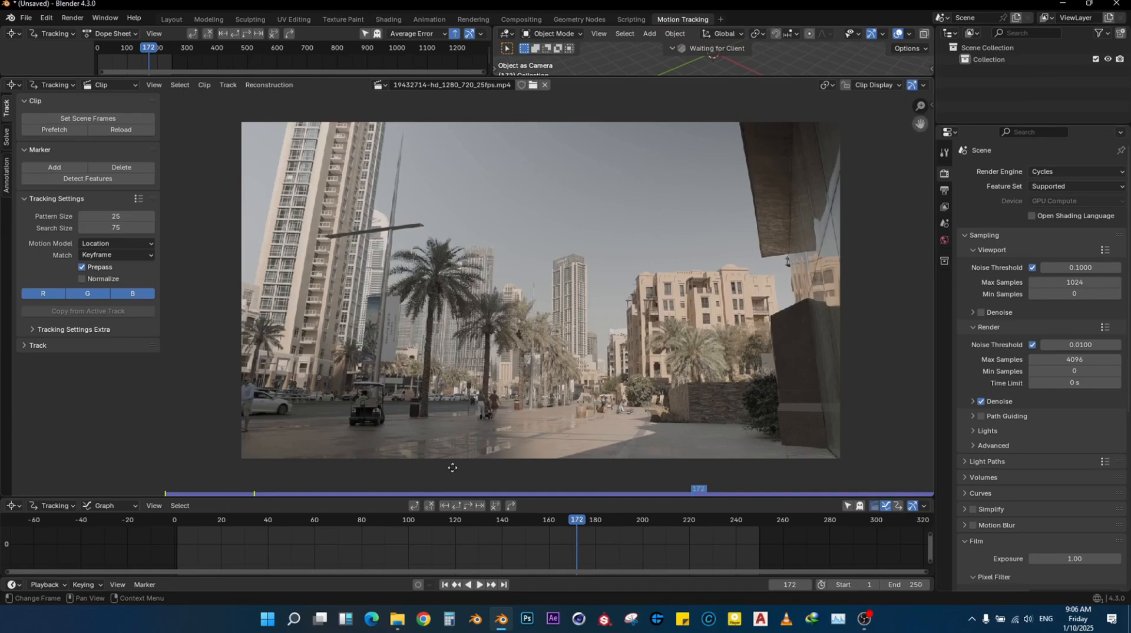
Step: Place two trial tracking markers on the foreground pavement at frame 172
{"action": "scroll", "coordinate": [521, 422], "scroll_direction": "up", "scroll_amount": 2}
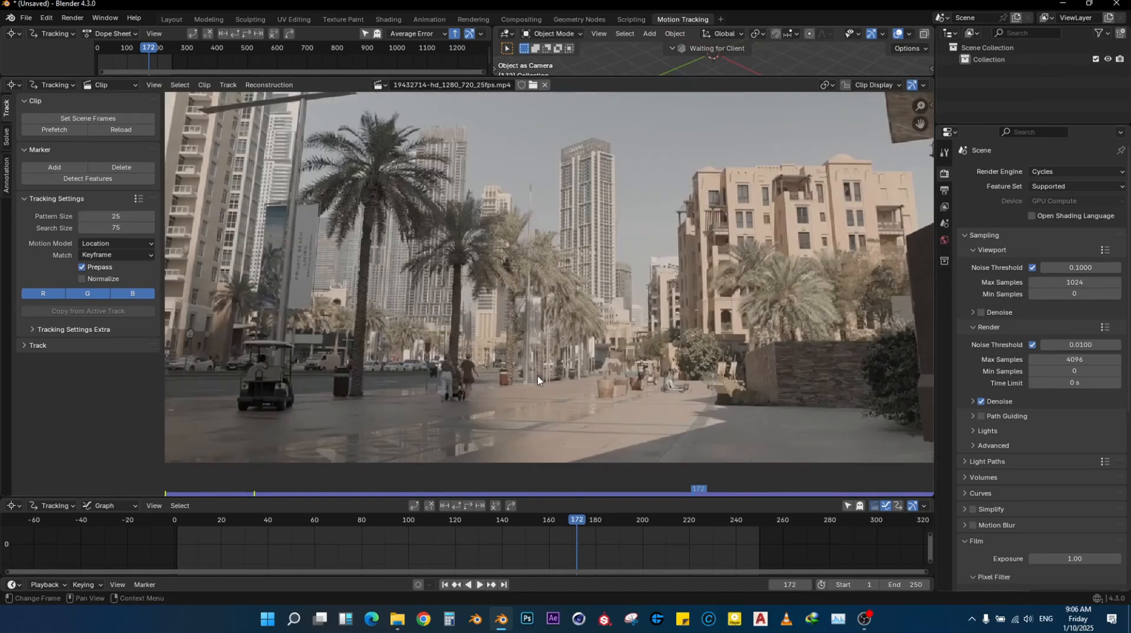
{"action": "left_click", "coordinate": [532, 434], "text": "ctrl"}
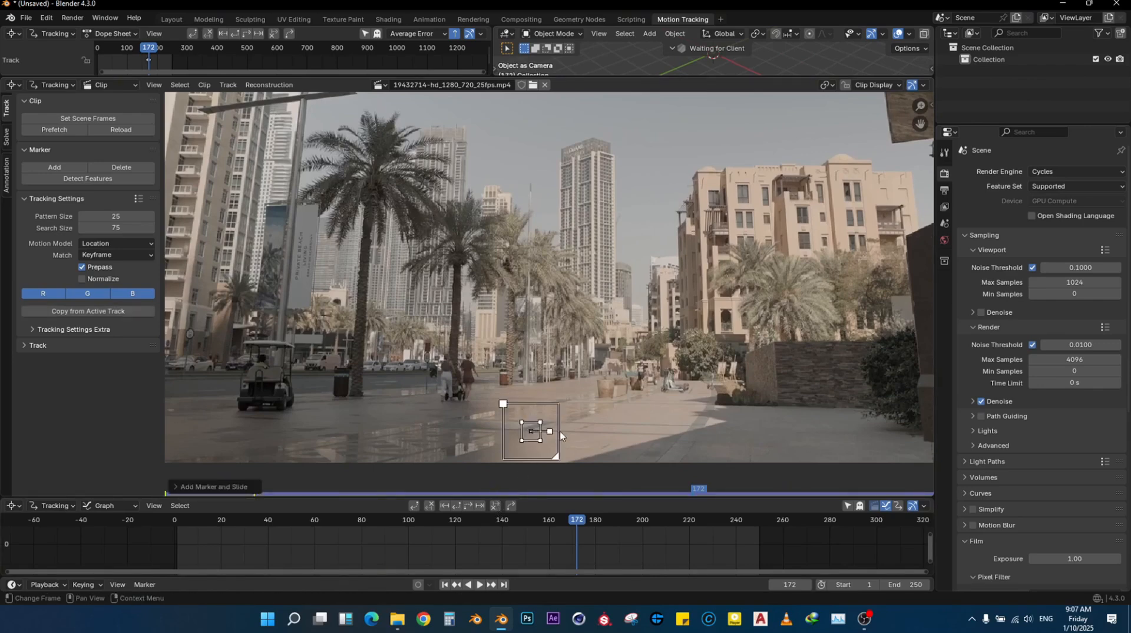
{"action": "left_click", "coordinate": [691, 426], "text": "ctrl"}
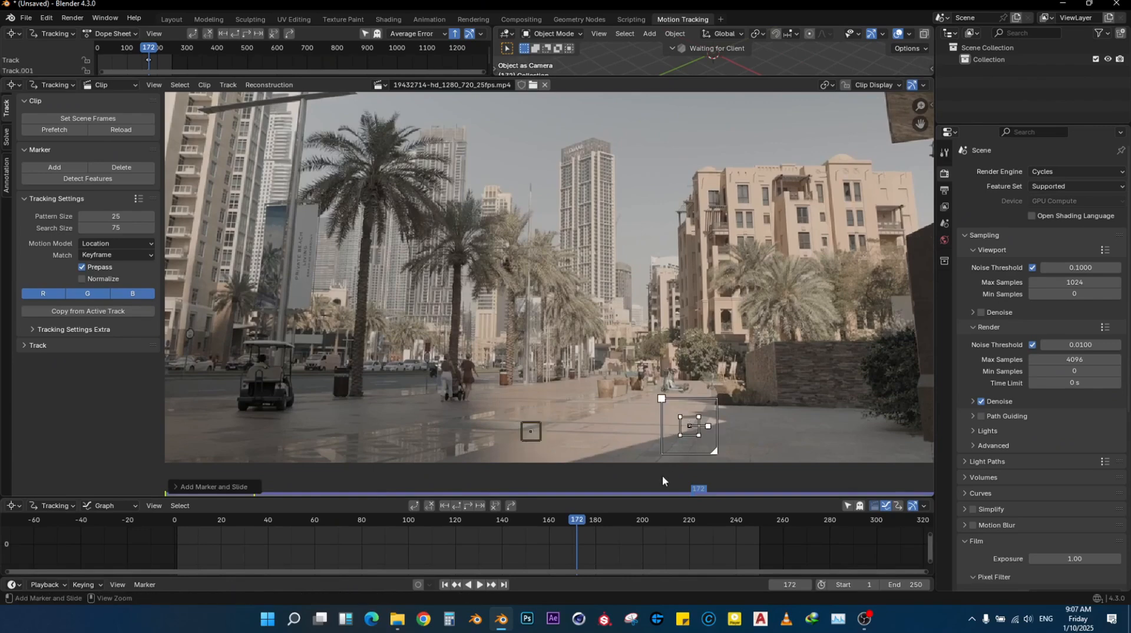
Step: Set the tracking pattern size to 20 and the search size to 70
{"action": "left_click", "coordinate": [113, 217]}
{"action": "type", "text": "20"}
{"action": "key", "text": "Return"}
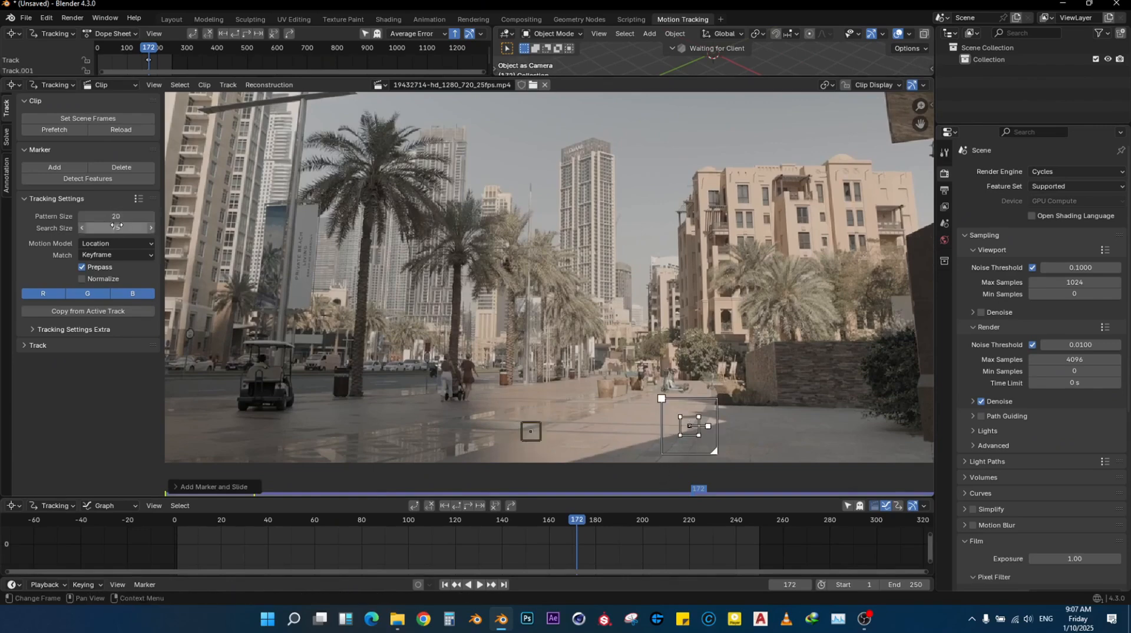
{"action": "left_click", "coordinate": [114, 226]}
{"action": "type", "text": "70"}
{"action": "key", "text": "Return"}
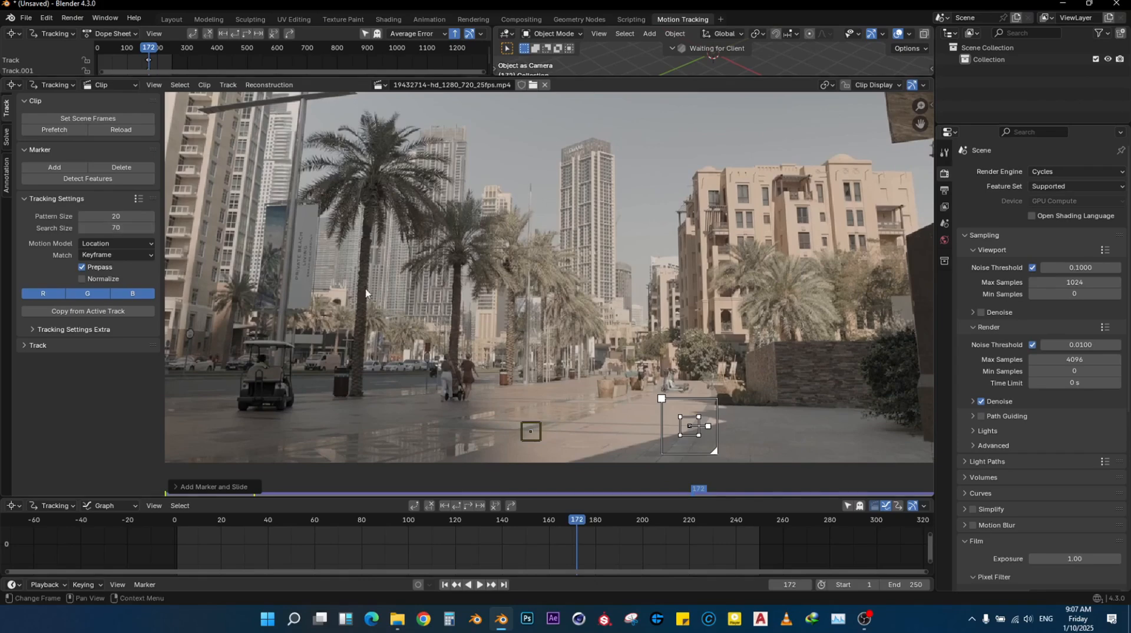
Step: Add a trial marker between the two pavement markers and delete all three markers
{"action": "left_click", "coordinate": [599, 422], "text": "ctrl"}
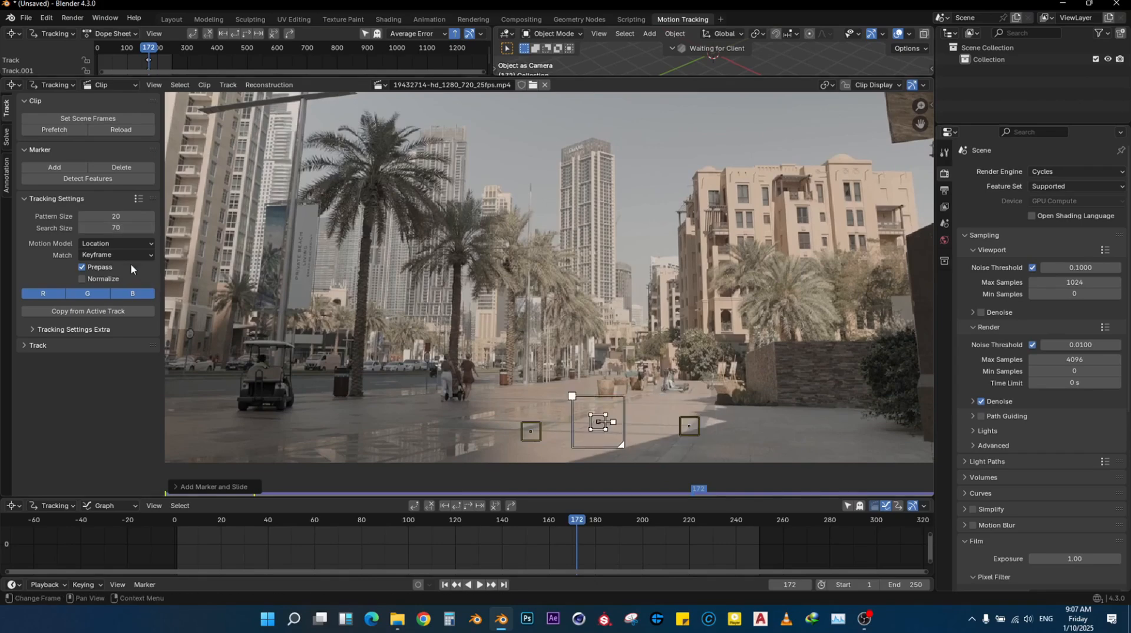
{"action": "left_click", "coordinate": [530, 430], "text": "shift"}
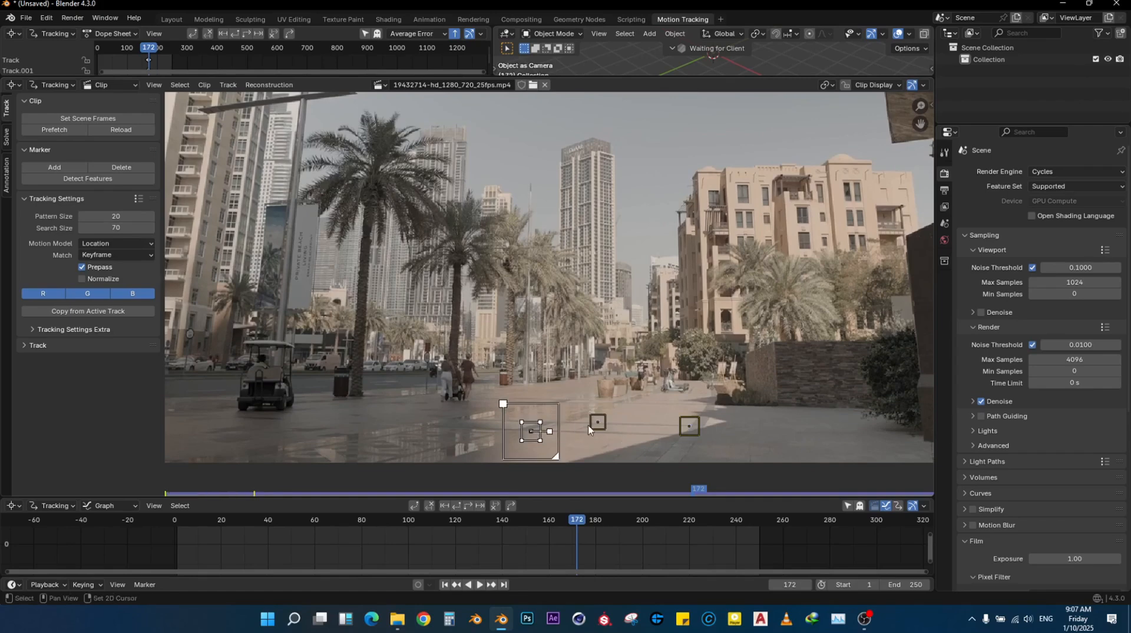
{"action": "left_click", "coordinate": [689, 426], "text": "shift"}
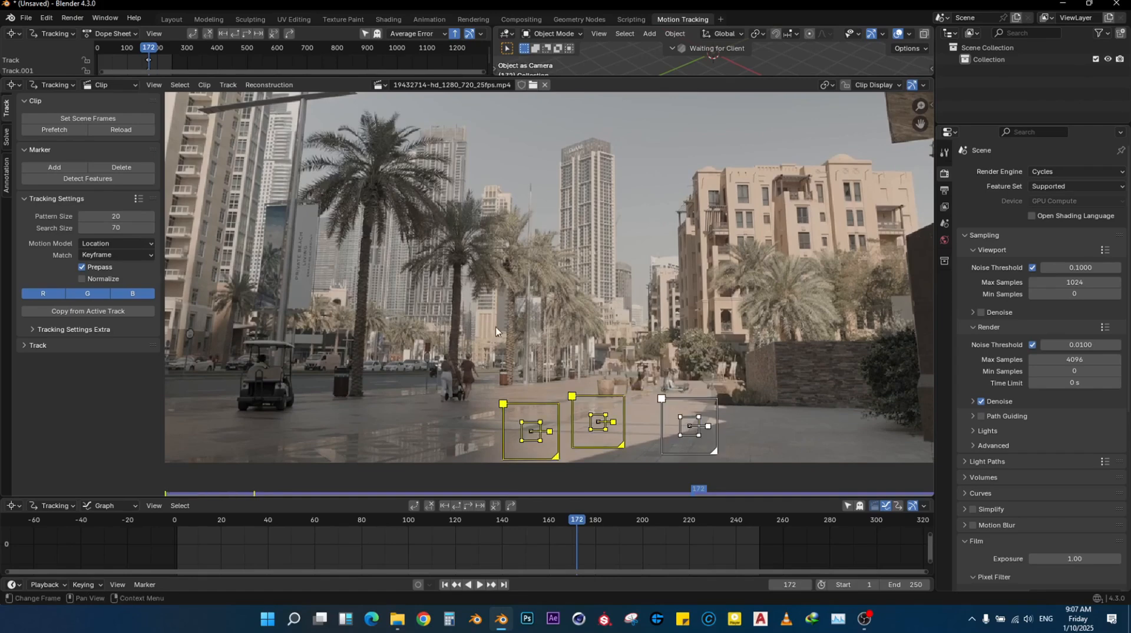
{"action": "key", "text": "x"}
{"action": "left_click", "coordinate": [609, 340]}
Step: Set the tracking motion model to Affine and Match to Previous frame, with Normalize enabled
{"action": "left_click", "coordinate": [97, 244]}
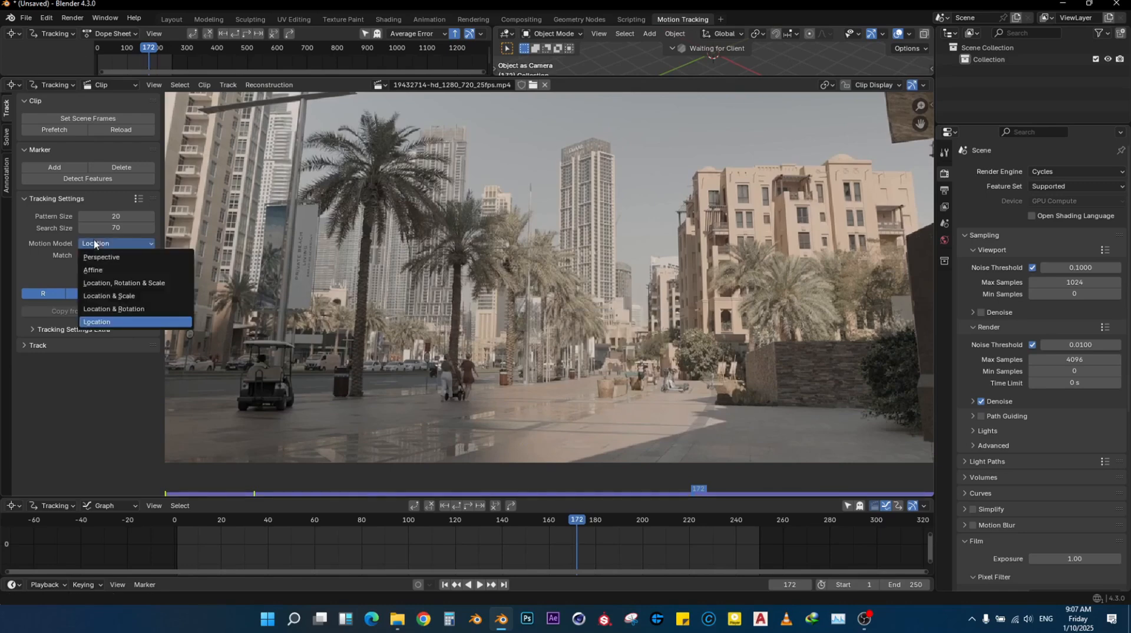
{"action": "left_click", "coordinate": [100, 269]}
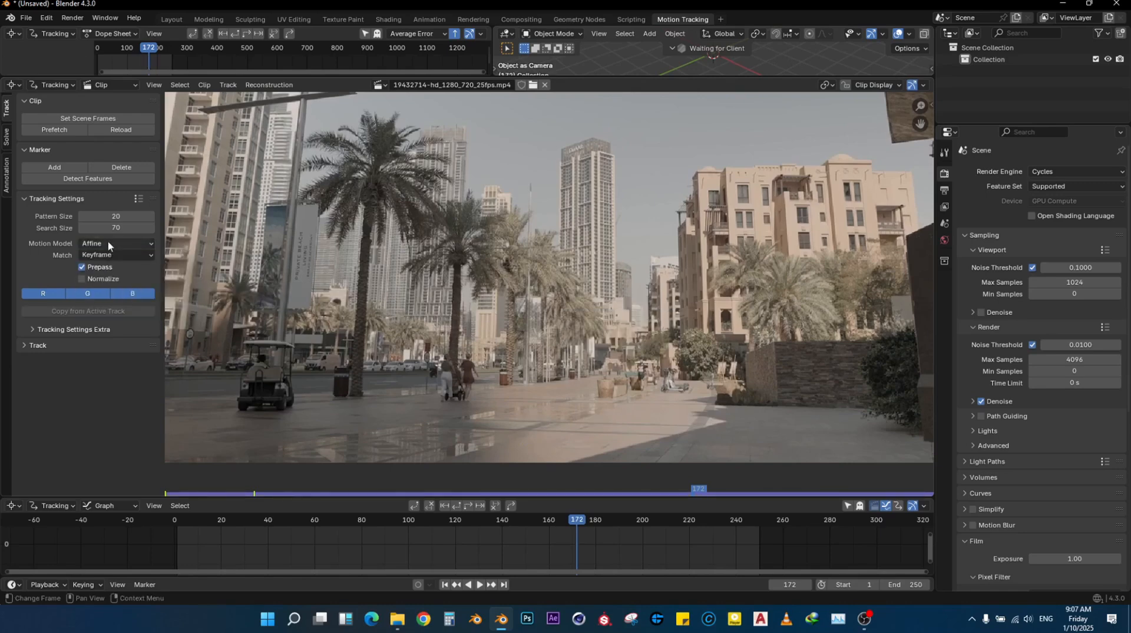
{"action": "left_click", "coordinate": [110, 255]}
{"action": "left_click", "coordinate": [88, 282]}
Step: Go to frame 140 and run Detect Features on the clip
{"action": "left_click_drag", "start_coordinate": [918, 122], "coordinate": [918, 143]}
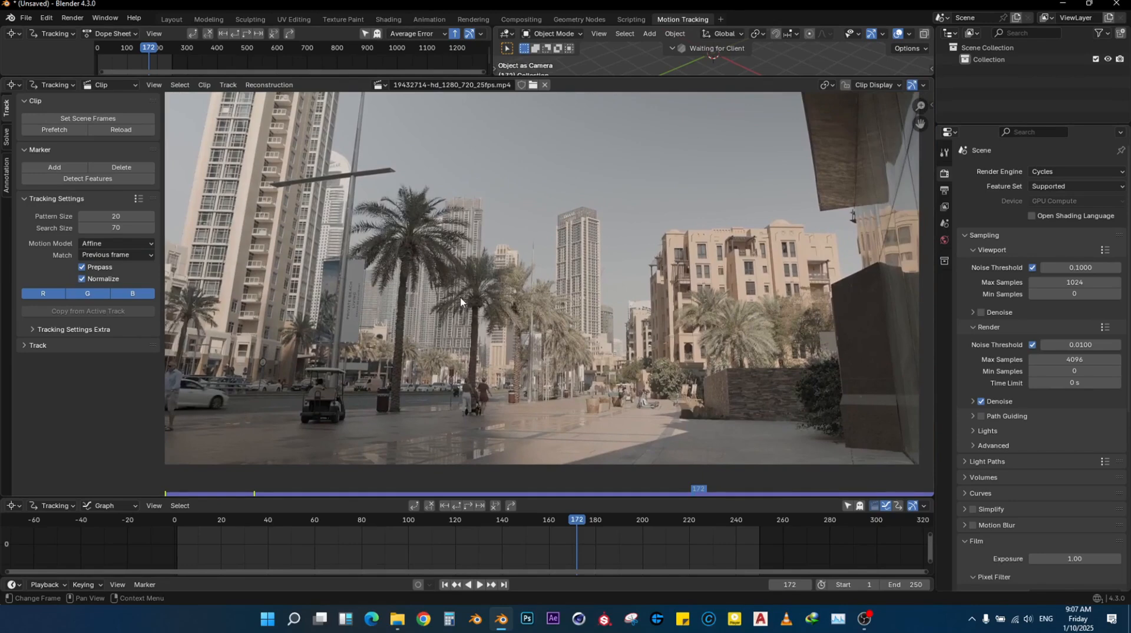
{"action": "scroll", "coordinate": [441, 333], "scroll_direction": "down", "scroll_amount": 3}
{"action": "scroll", "coordinate": [504, 358], "scroll_direction": "up", "scroll_amount": 3}
{"action": "scroll", "coordinate": [538, 314], "scroll_direction": "down", "scroll_amount": 1}
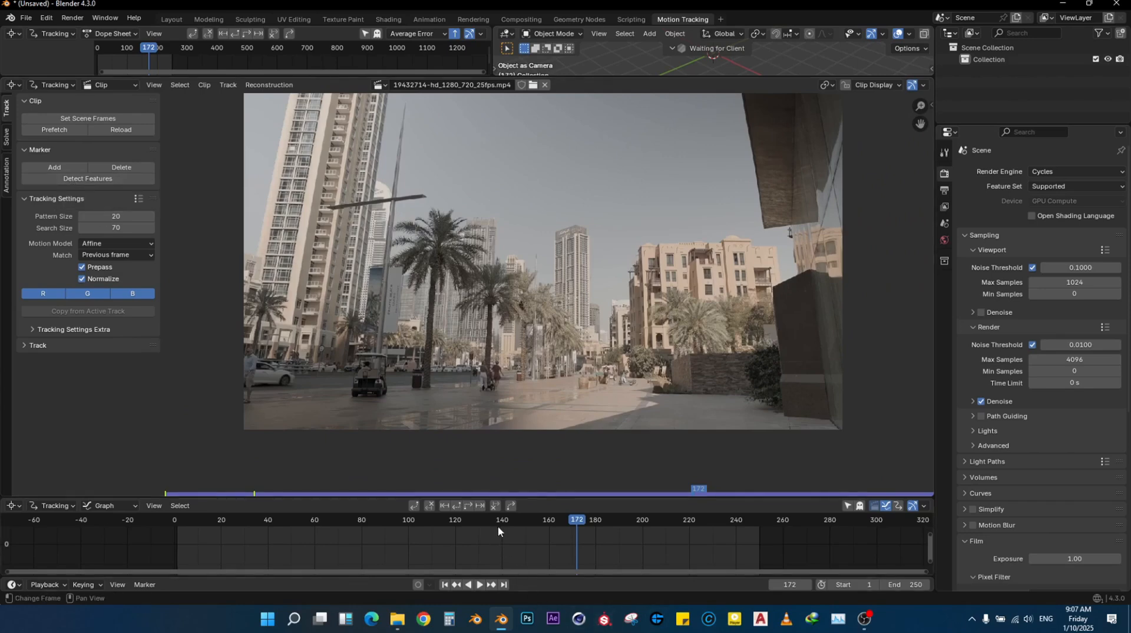
{"action": "left_click_drag", "start_coordinate": [498, 526], "coordinate": [504, 565]}
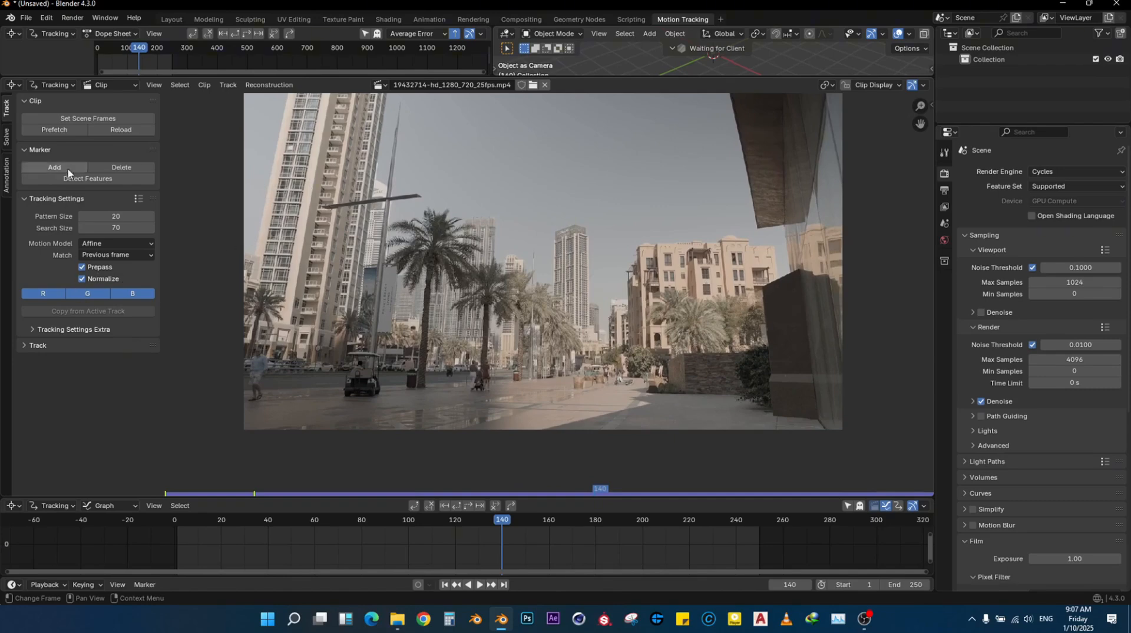
{"action": "left_click", "coordinate": [87, 179]}
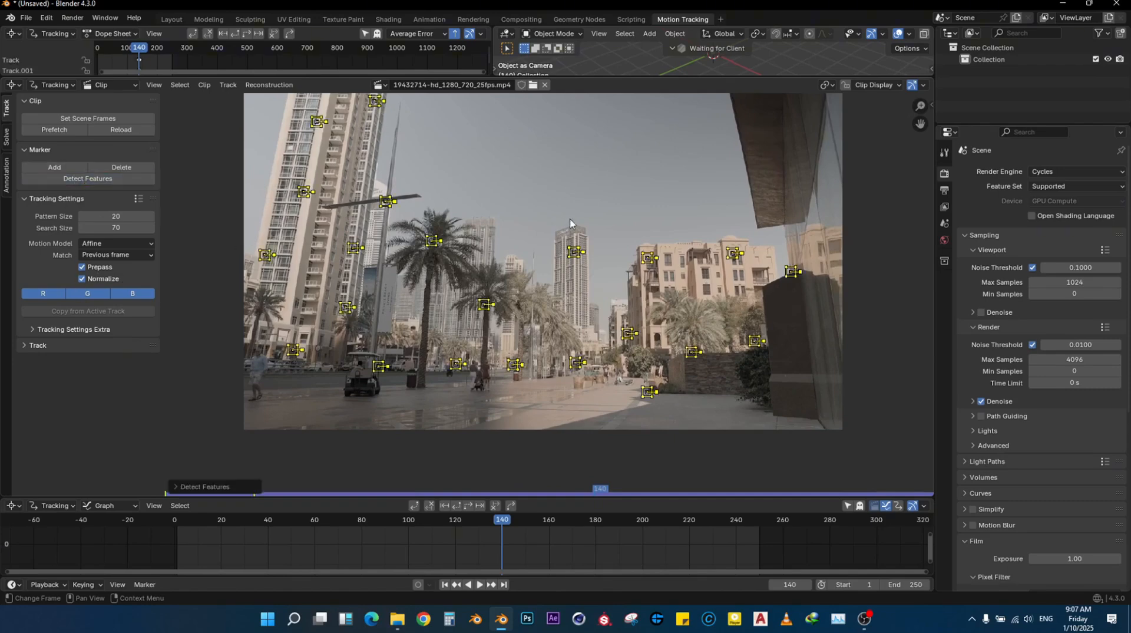
Step: Set the Detect Features distance to 80 and deselect all markers
{"action": "left_click", "coordinate": [176, 489]}
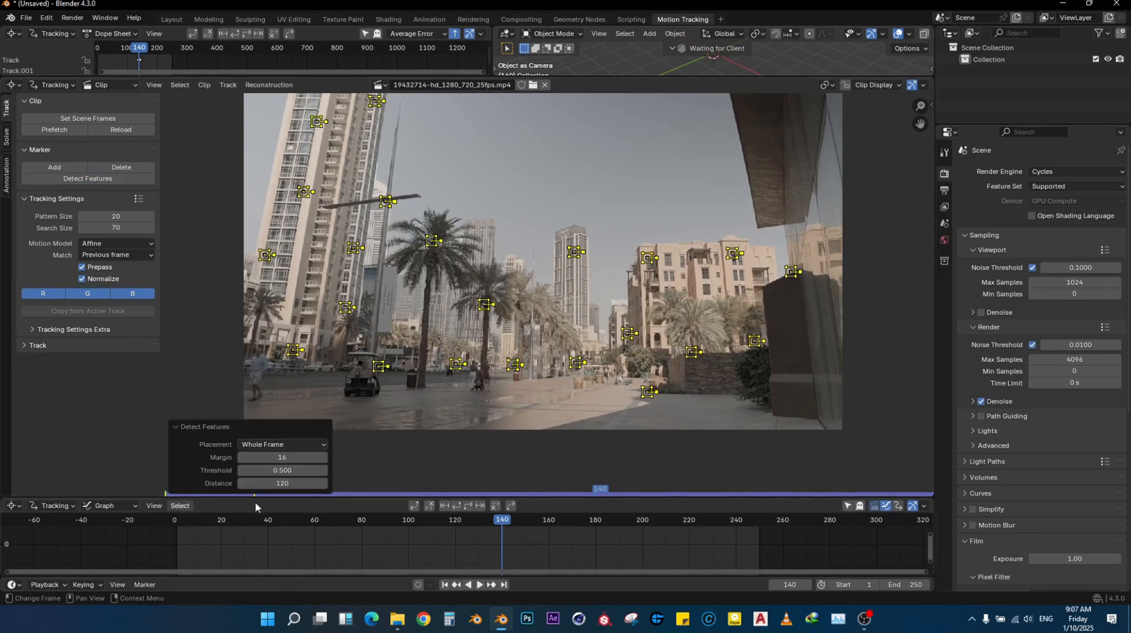
{"action": "left_click", "coordinate": [288, 484]}
{"action": "type", "text": "80"}
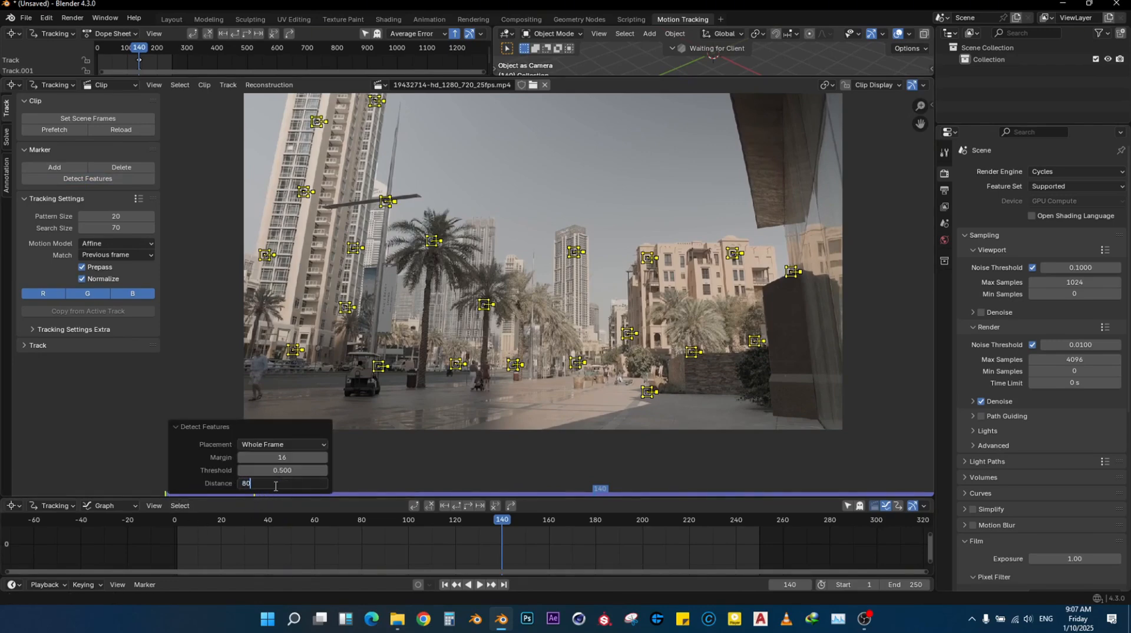
{"action": "key", "text": "Return"}
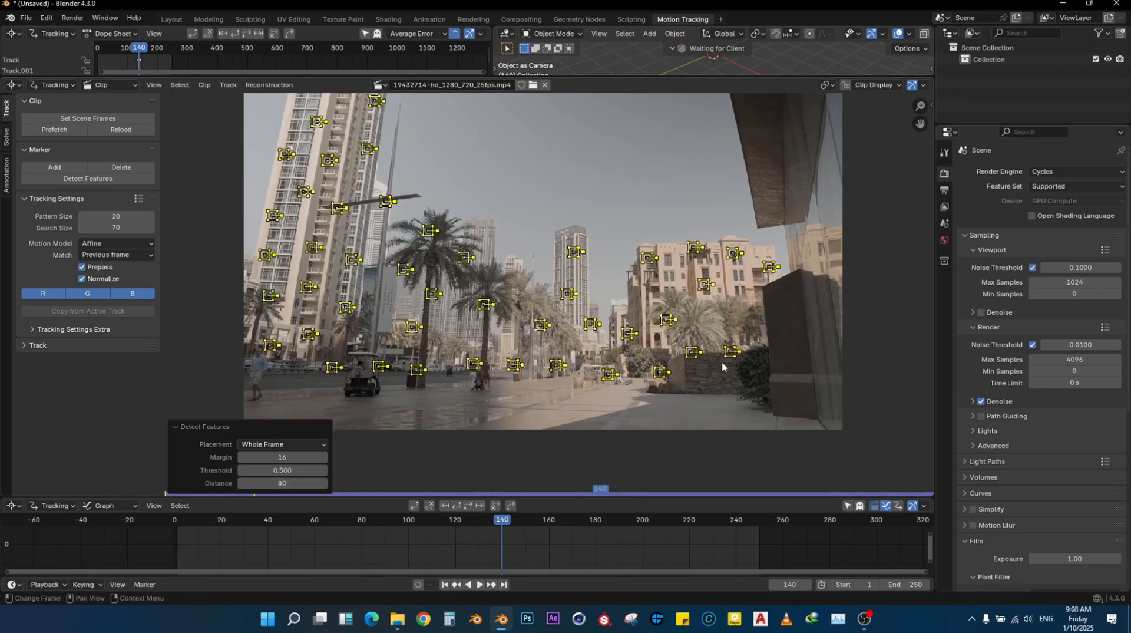
{"action": "left_click", "coordinate": [783, 408]}
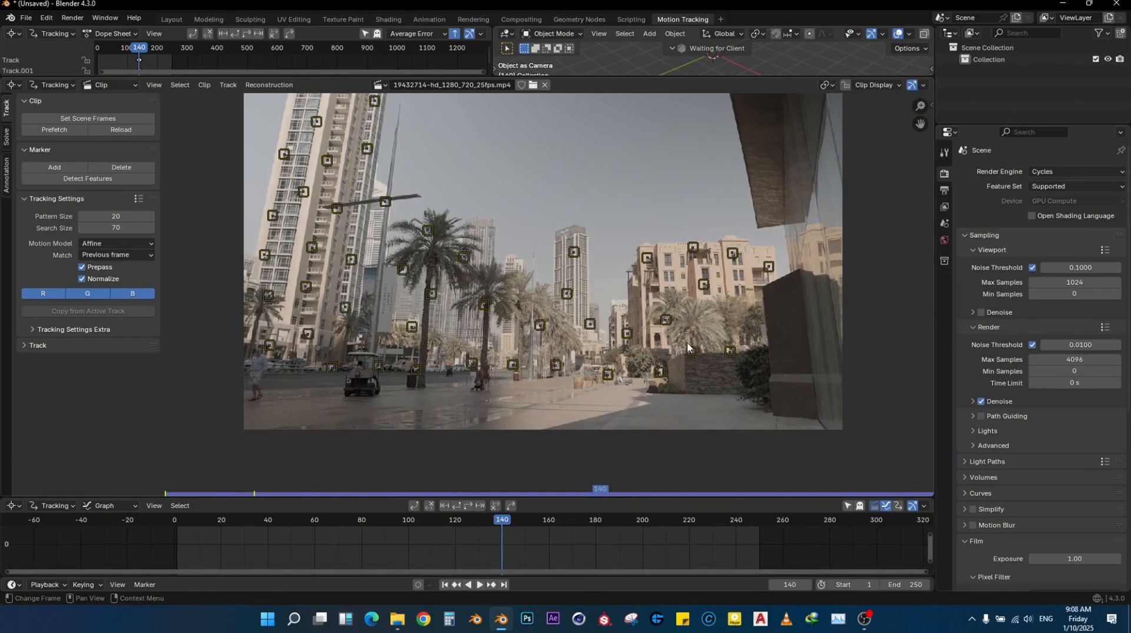
Step: Add six tracking markers on the pavement, three just right of the golf cart and three on the central tiles near the shadow edge
{"action": "left_click_drag", "start_coordinate": [921, 124], "coordinate": [993, 94]}
{"action": "scroll", "coordinate": [436, 336], "scroll_direction": "up", "scroll_amount": 1}
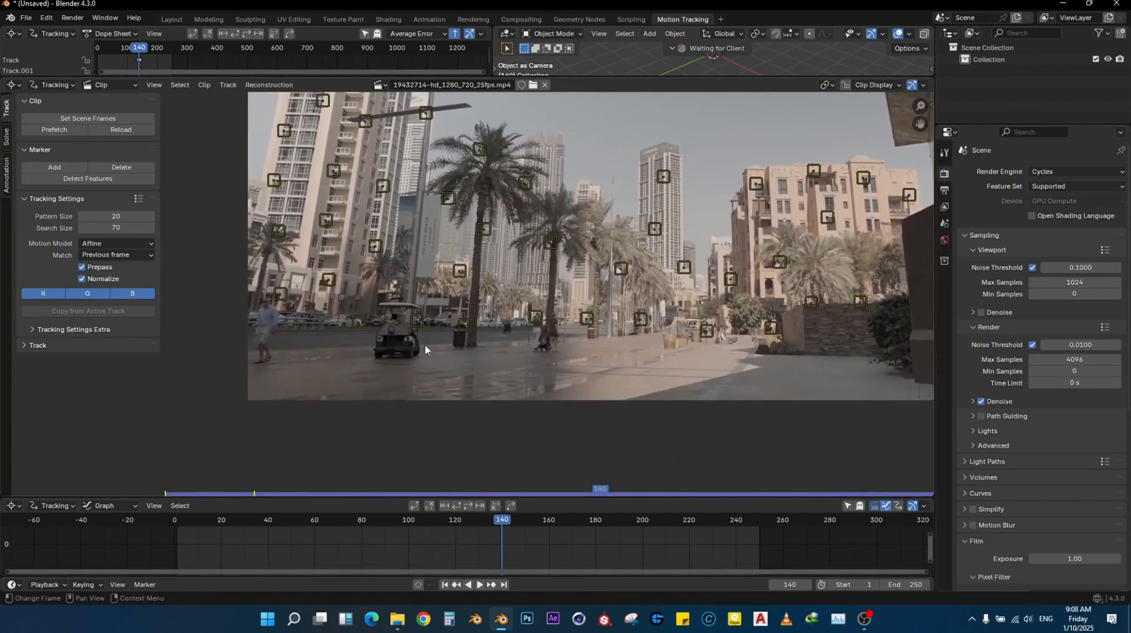
{"action": "scroll", "coordinate": [419, 359], "scroll_direction": "up", "scroll_amount": 2}
{"action": "left_click_drag", "start_coordinate": [920, 123], "coordinate": [1042, 89]}
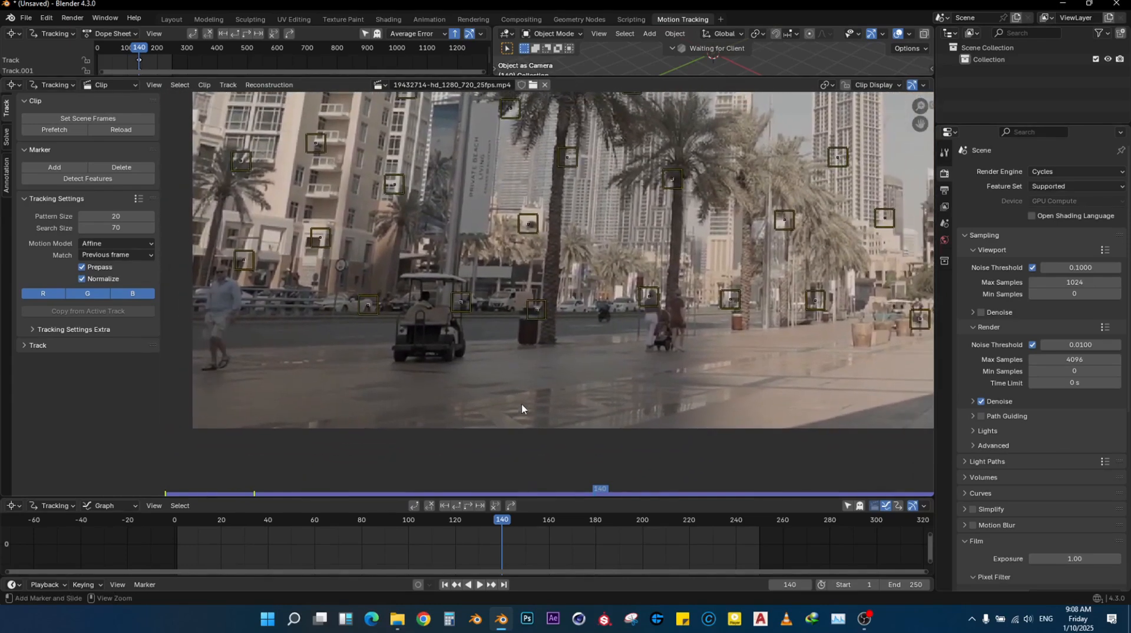
{"action": "left_click", "coordinate": [512, 385], "text": "ctrl"}
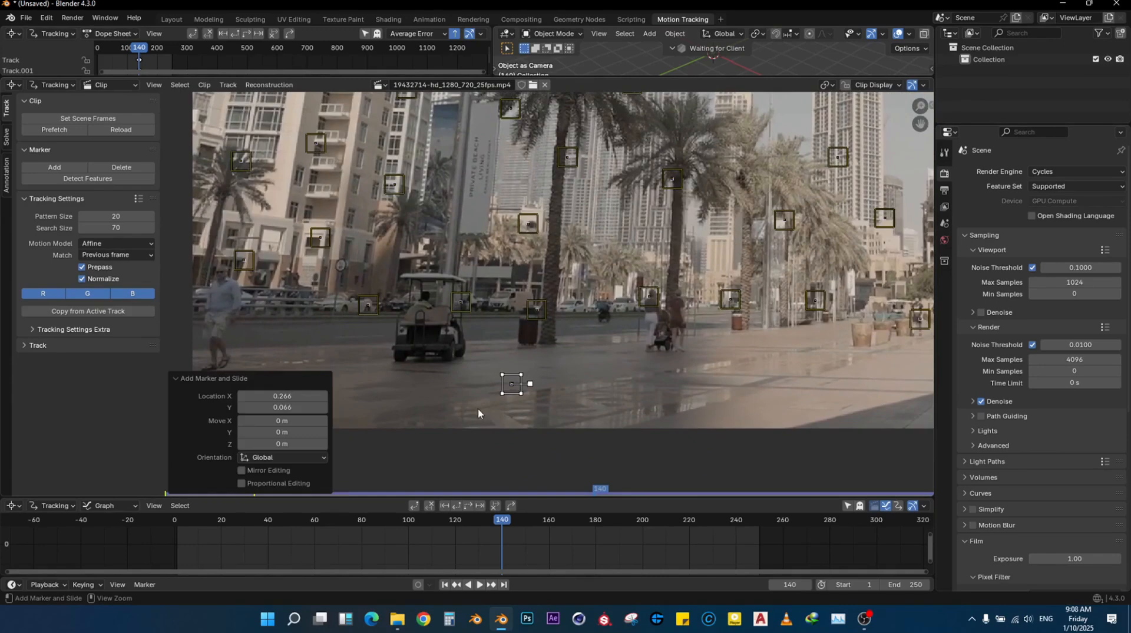
{"action": "left_click", "coordinate": [458, 384], "text": "ctrl"}
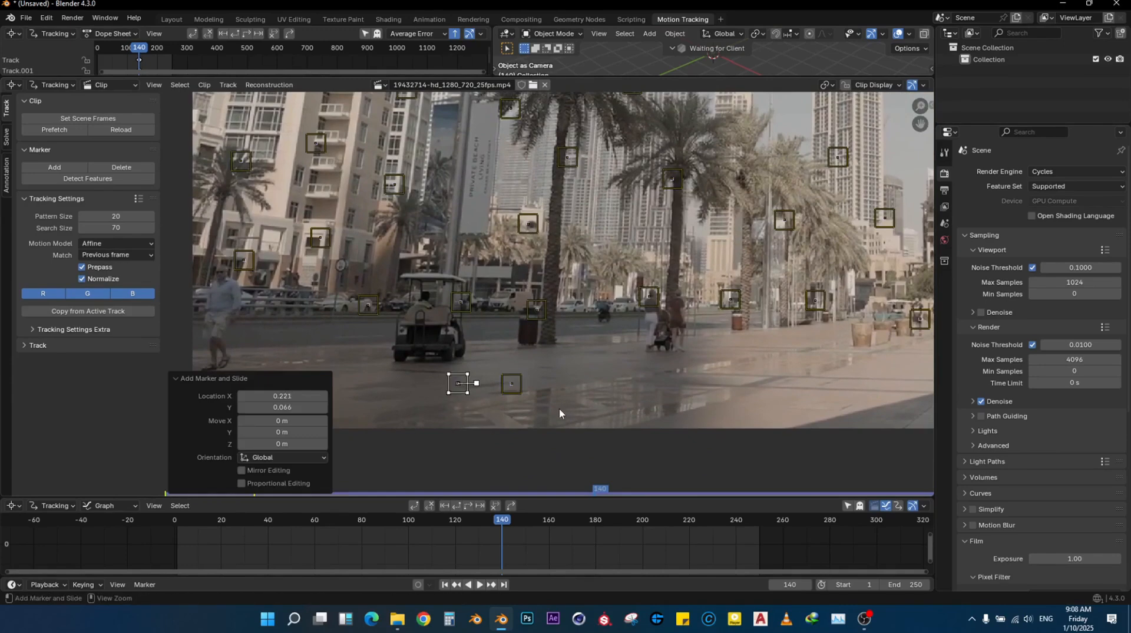
{"action": "left_click", "coordinate": [541, 365], "text": "ctrl"}
{"action": "left_click", "coordinate": [743, 387], "text": "ctrl"}
{"action": "left_click", "coordinate": [772, 377], "text": "ctrl"}
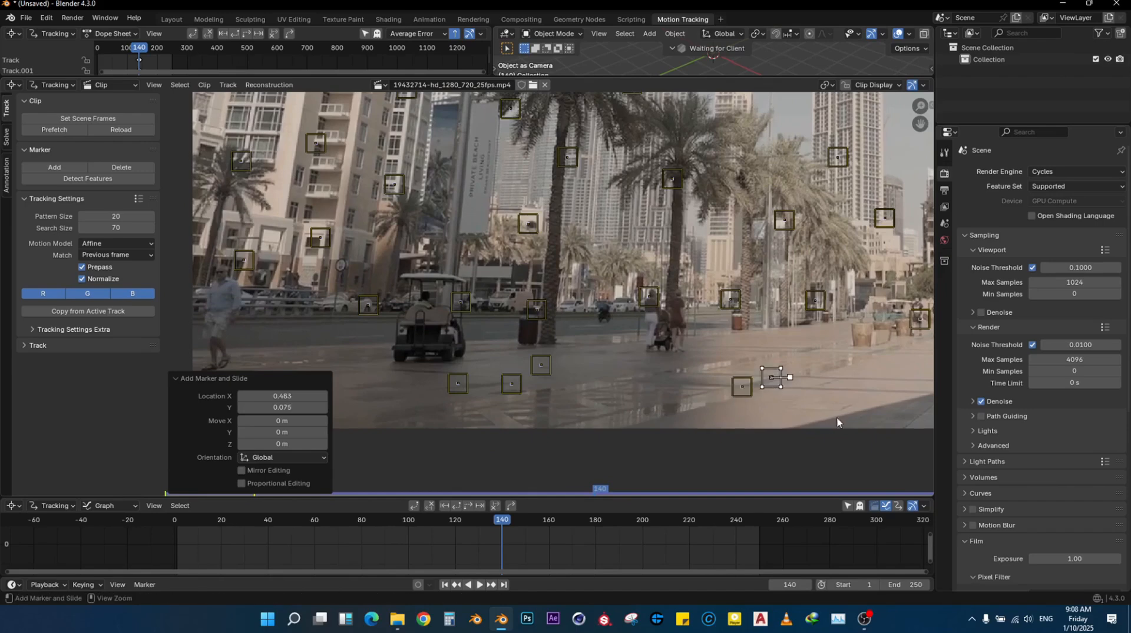
{"action": "left_click", "coordinate": [821, 387], "text": "ctrl"}
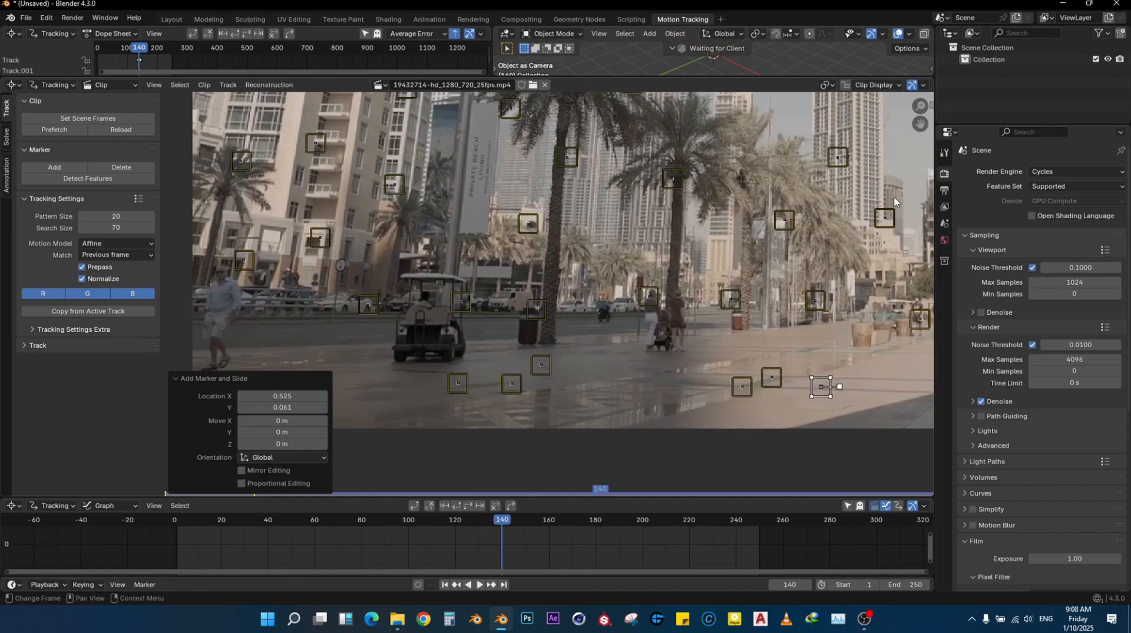
Step: Add five more markers on the near pavement, from the frame's lower edge across the shadow boundary to the area before the stone wall
{"action": "middle_click_drag", "start_coordinate": [821, 387], "coordinate": [683, 320]}
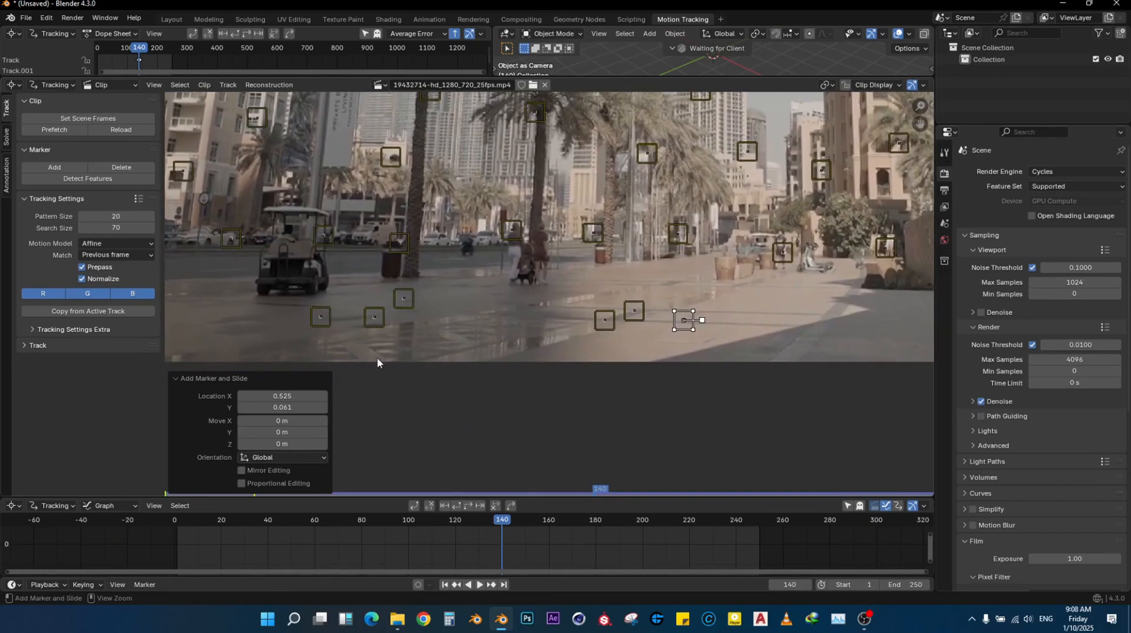
{"action": "left_click", "coordinate": [349, 353], "text": "ctrl"}
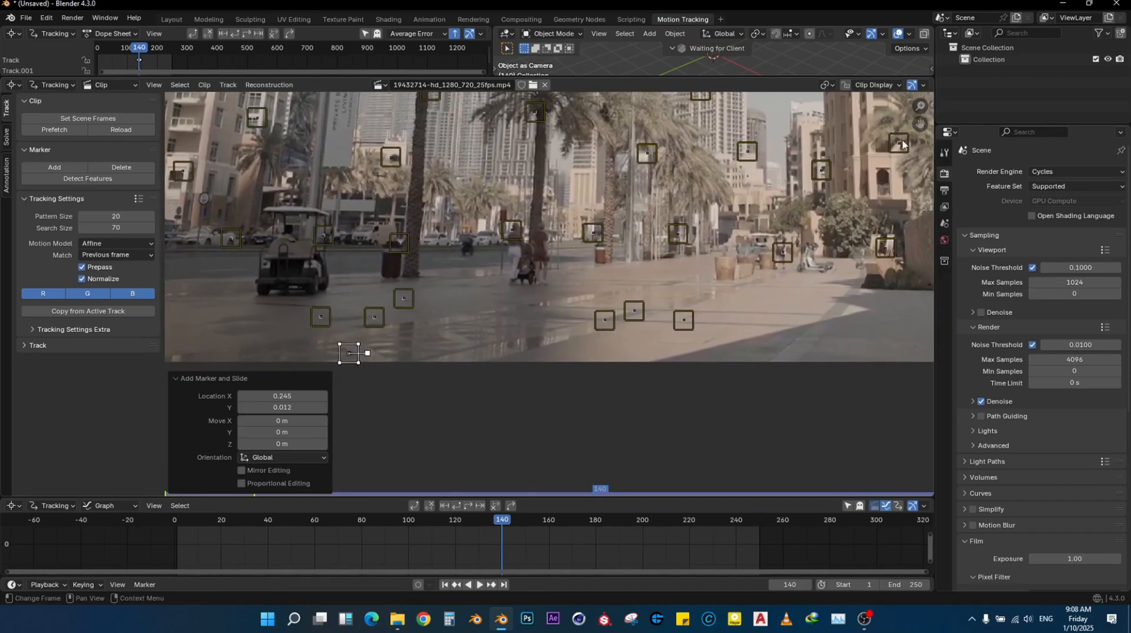
{"action": "left_click_drag", "start_coordinate": [918, 123], "coordinate": [740, 116]}
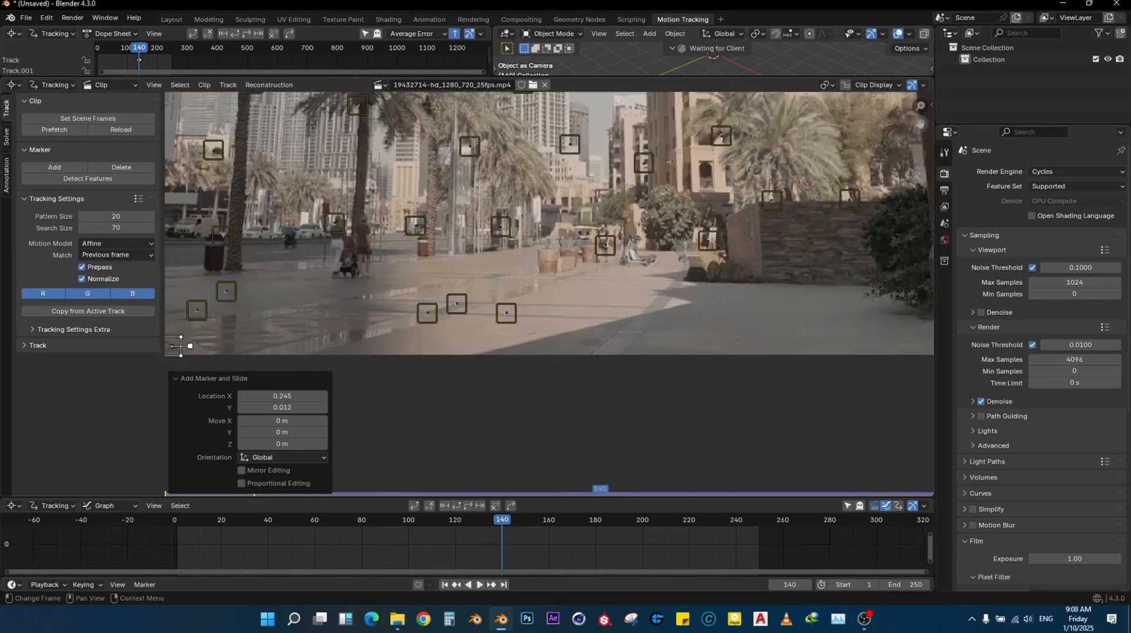
{"action": "left_click", "coordinate": [537, 330], "text": "ctrl"}
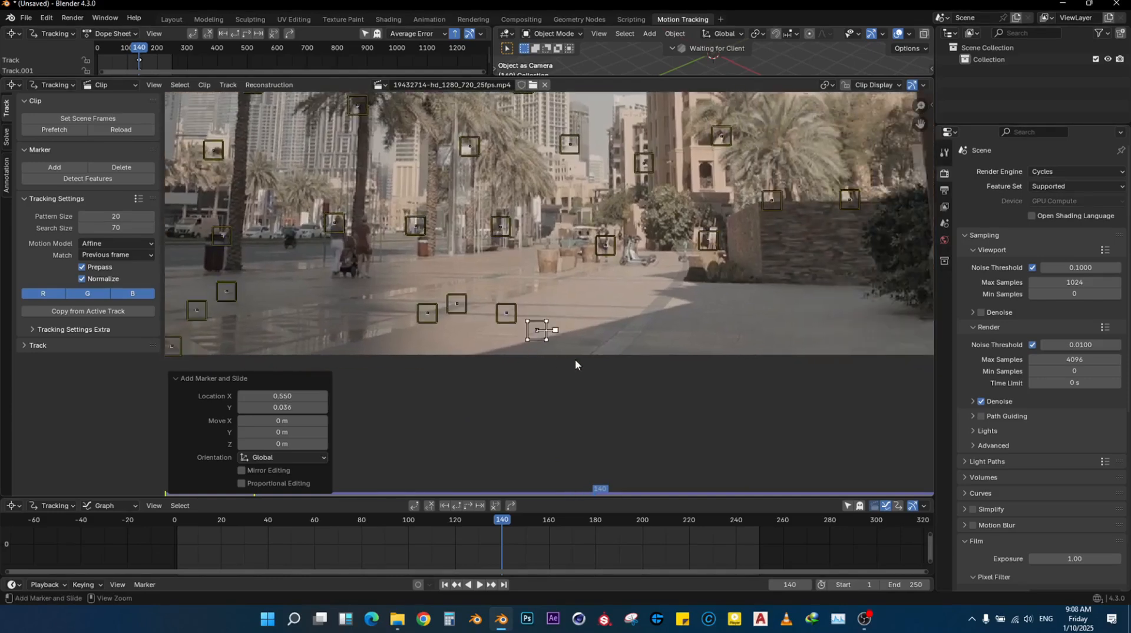
{"action": "left_click", "coordinate": [738, 339], "text": "ctrl"}
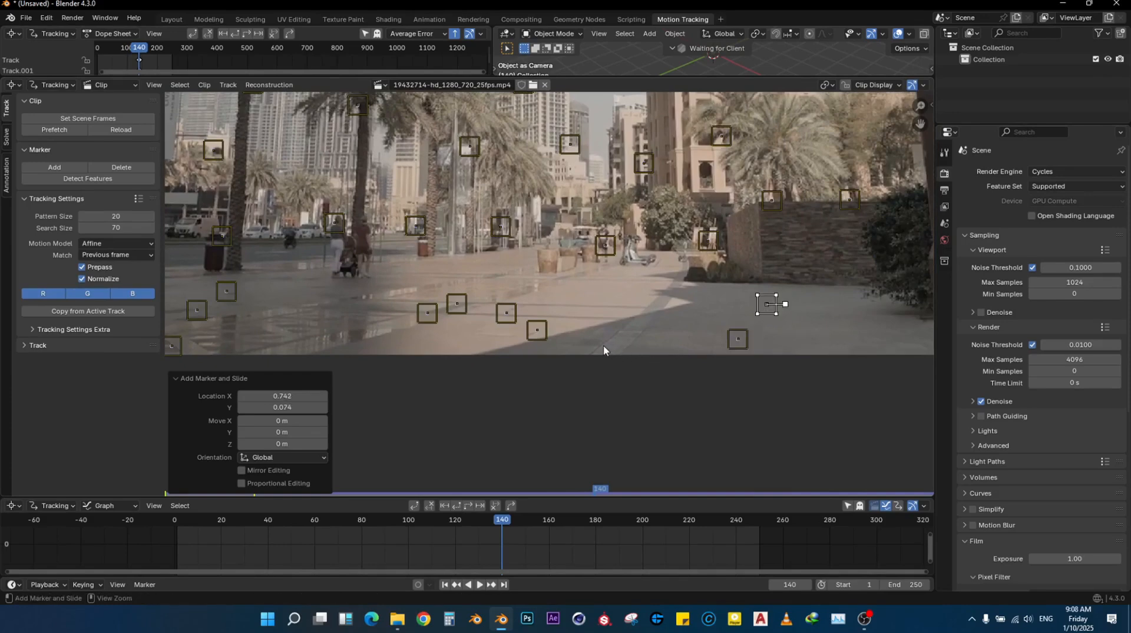
{"action": "left_click", "coordinate": [645, 308], "text": "ctrl"}
Step: Add tracking markers around the base of the planters and along the foot of the stone wall
{"action": "left_click", "coordinate": [540, 271], "text": "ctrl"}
{"action": "left_click", "coordinate": [538, 253], "text": "ctrl"}
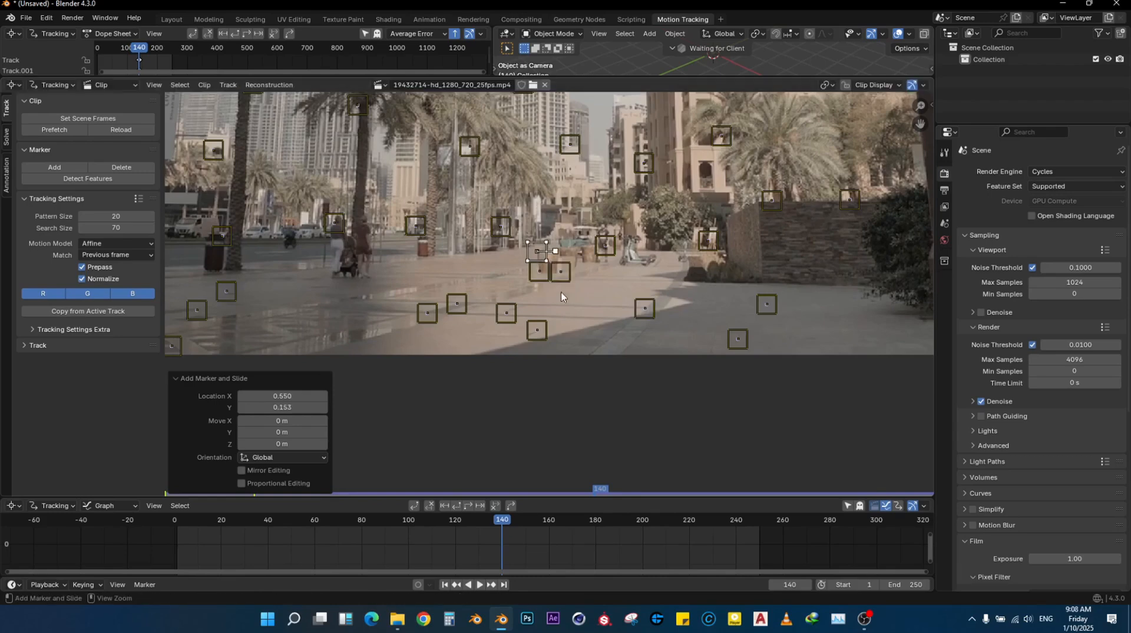
{"action": "left_click", "coordinate": [686, 282], "text": "ctrl"}
{"action": "left_click", "coordinate": [763, 285], "text": "ctrl"}
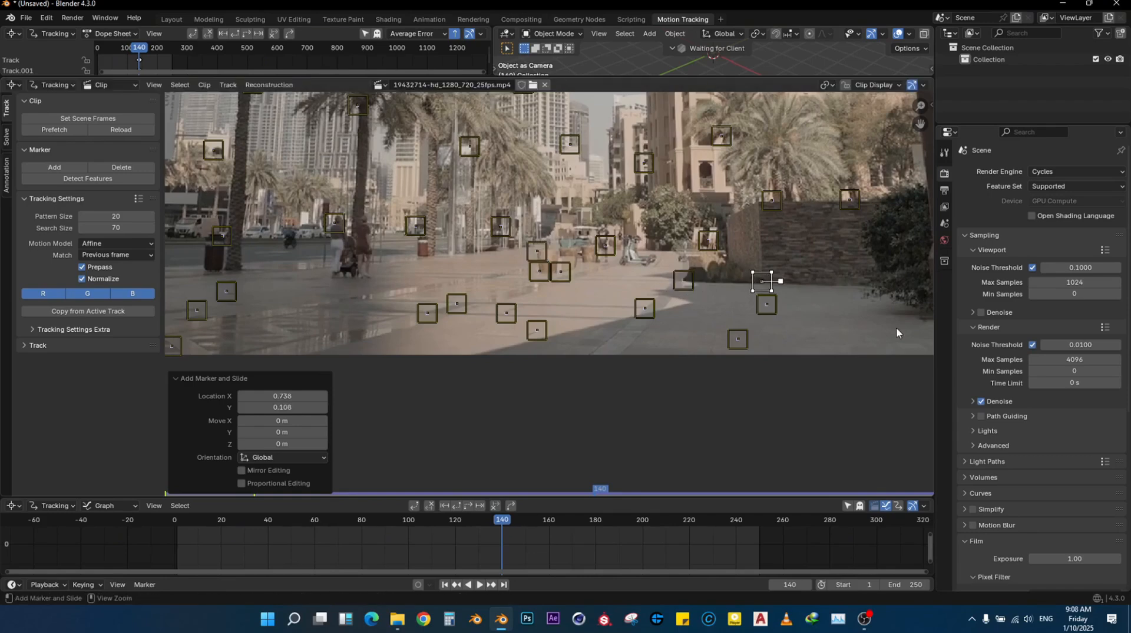
Step: Add tracking markers on the pavement below the parked scooter, right of the pedestrians, and on both sides of the bin's base
{"action": "left_click", "coordinate": [646, 265], "text": "ctrl"}
{"action": "left_click", "coordinate": [619, 269], "text": "ctrl"}
{"action": "left_click", "coordinate": [418, 257], "text": "ctrl"}
{"action": "left_click", "coordinate": [241, 273], "text": "ctrl"}
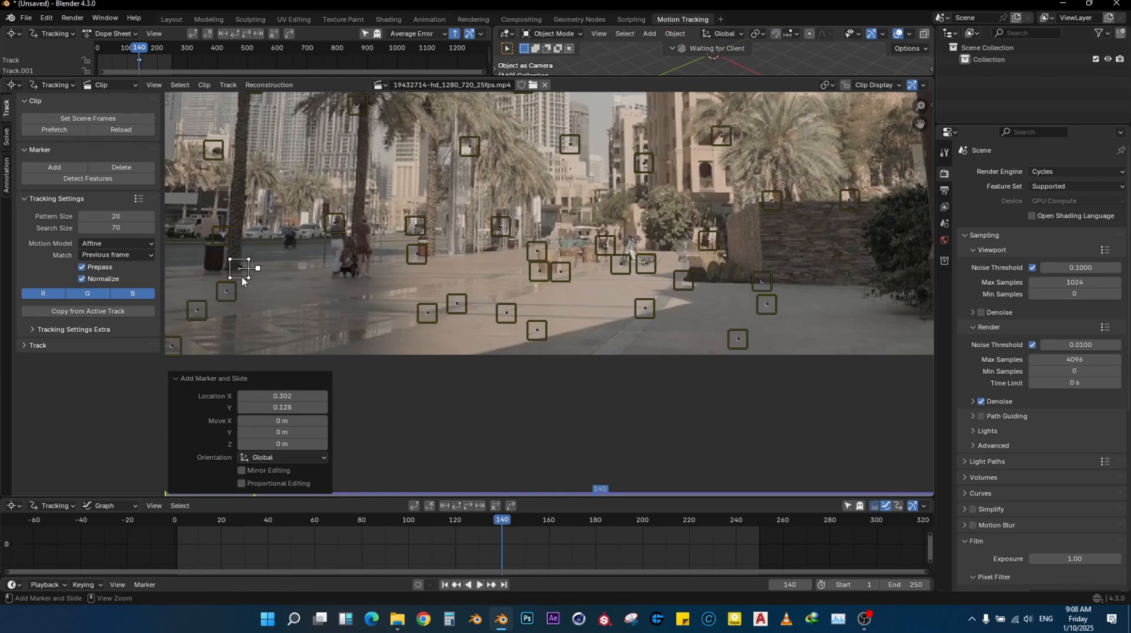
{"action": "left_click", "coordinate": [206, 275], "text": "ctrl"}
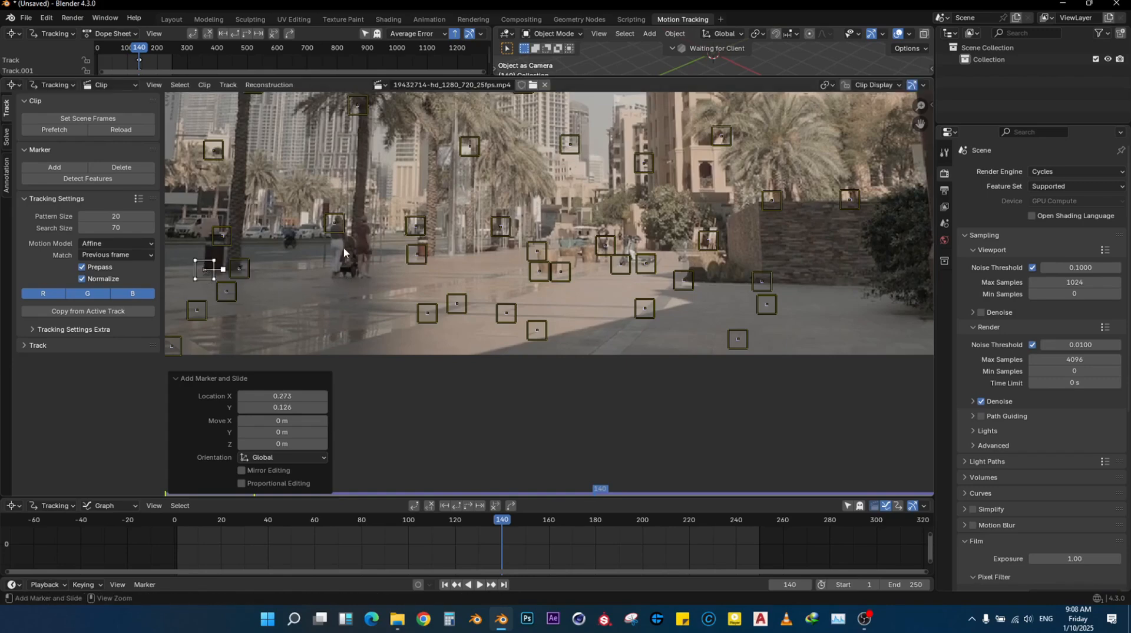
Step: Delete the tracking marker just above the pedestrians with the stroller
{"action": "left_click", "coordinate": [333, 226]}
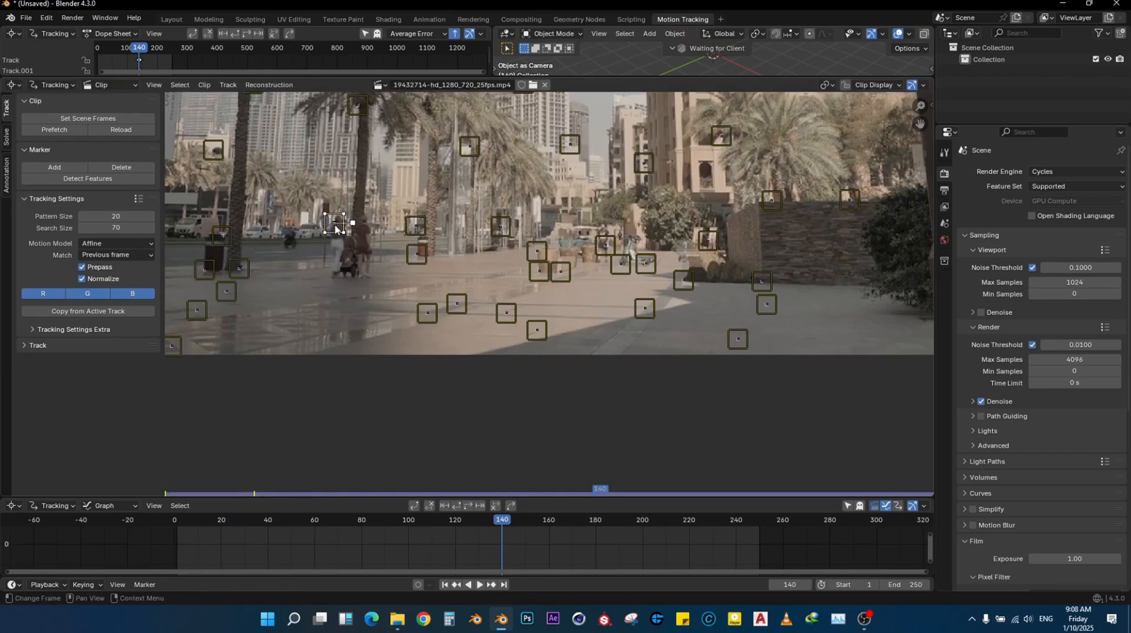
{"action": "key", "text": "x"}
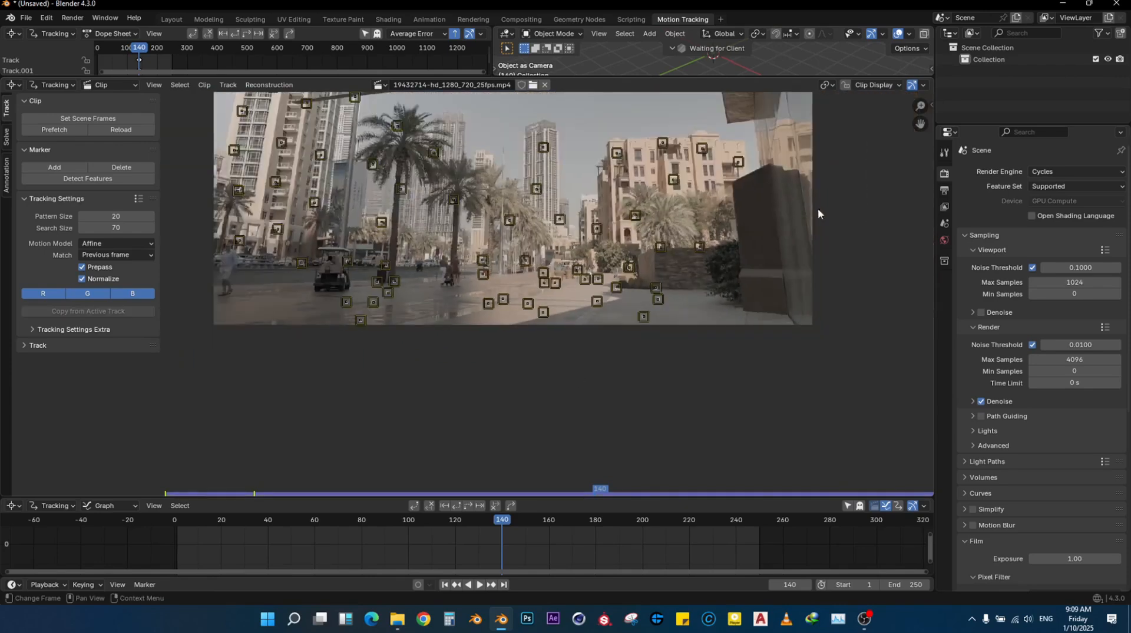
{"action": "left_click_drag", "start_coordinate": [921, 125], "coordinate": [923, 240]}
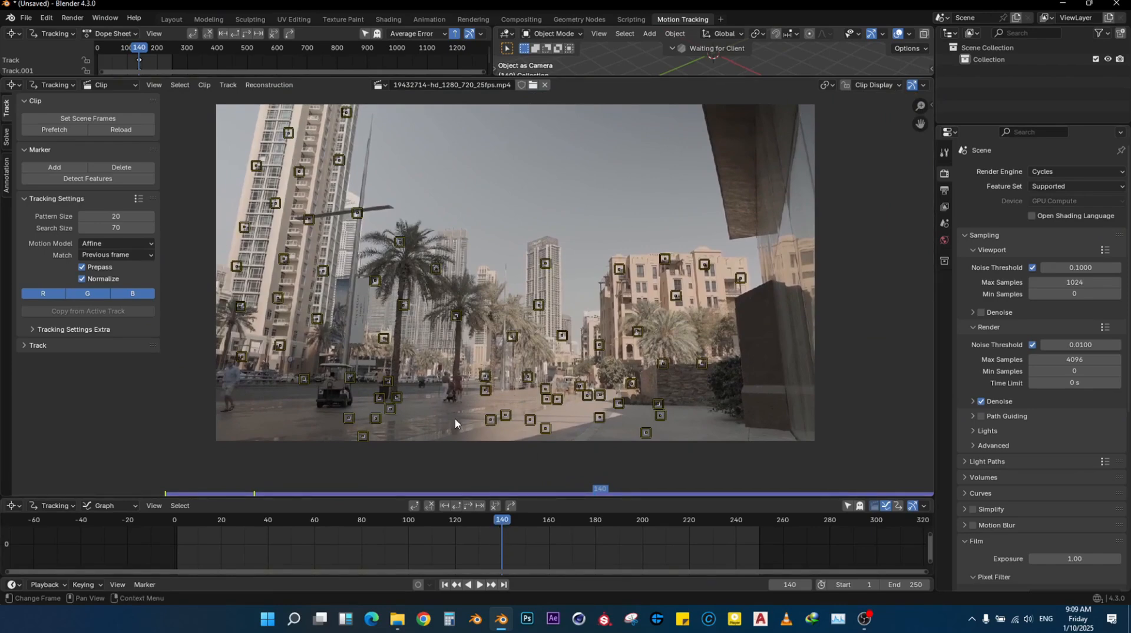
Step: Select all tracking markers and track them forward from frame 140 to the clip's end, and backward to frame 1
{"action": "key", "text": "a"}
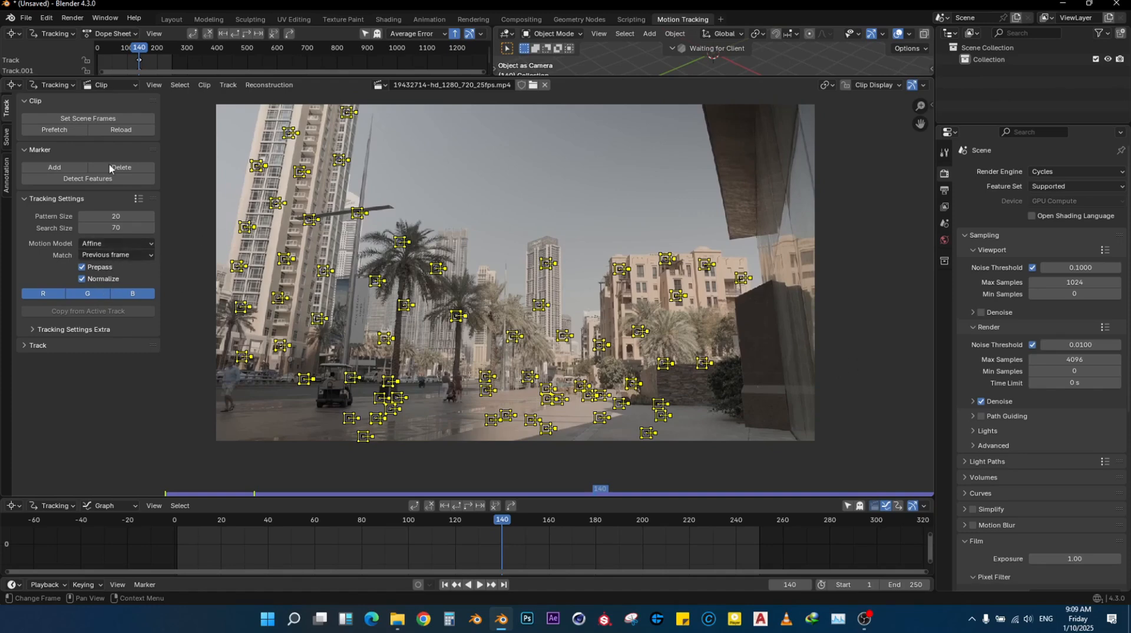
{"action": "left_click", "coordinate": [468, 507]}
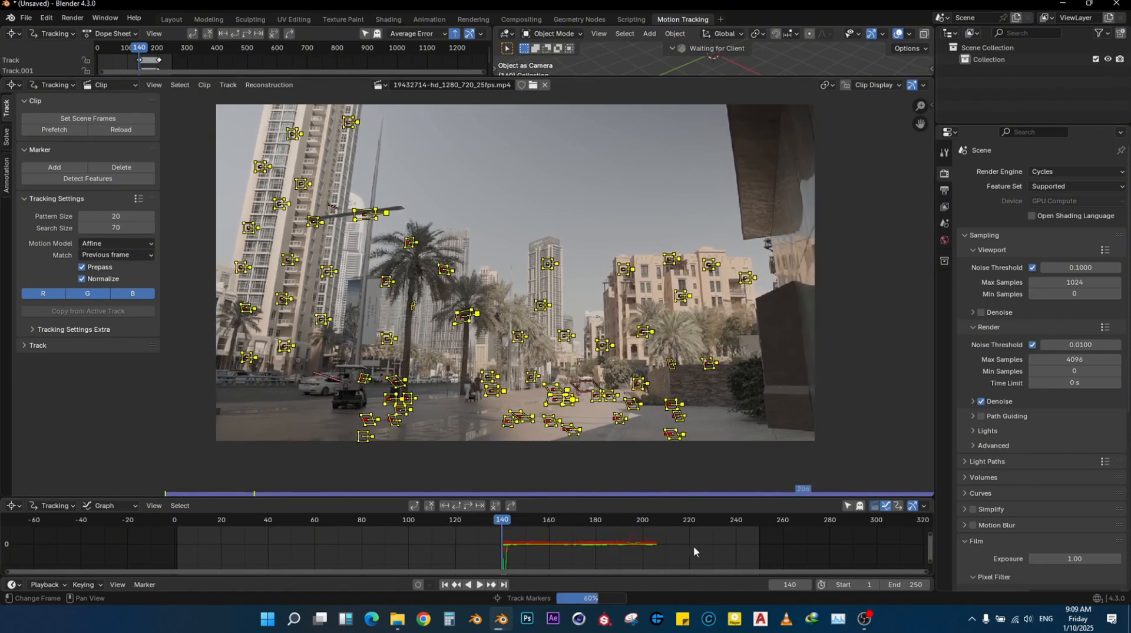
{"action": "left_click", "coordinate": [501, 522]}
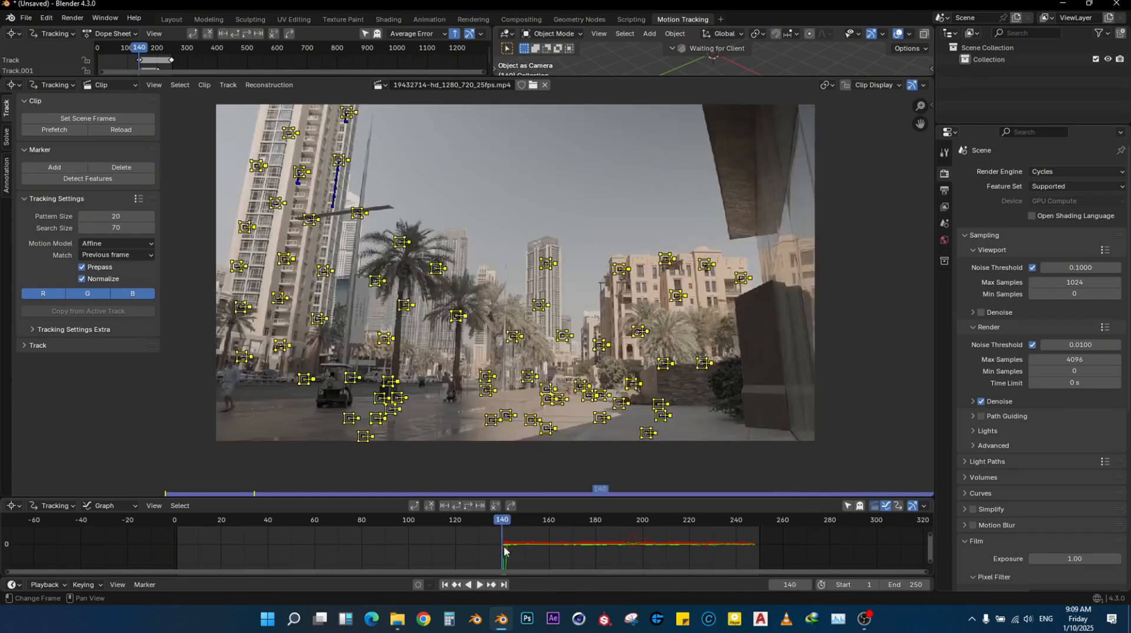
{"action": "left_click", "coordinate": [457, 507]}
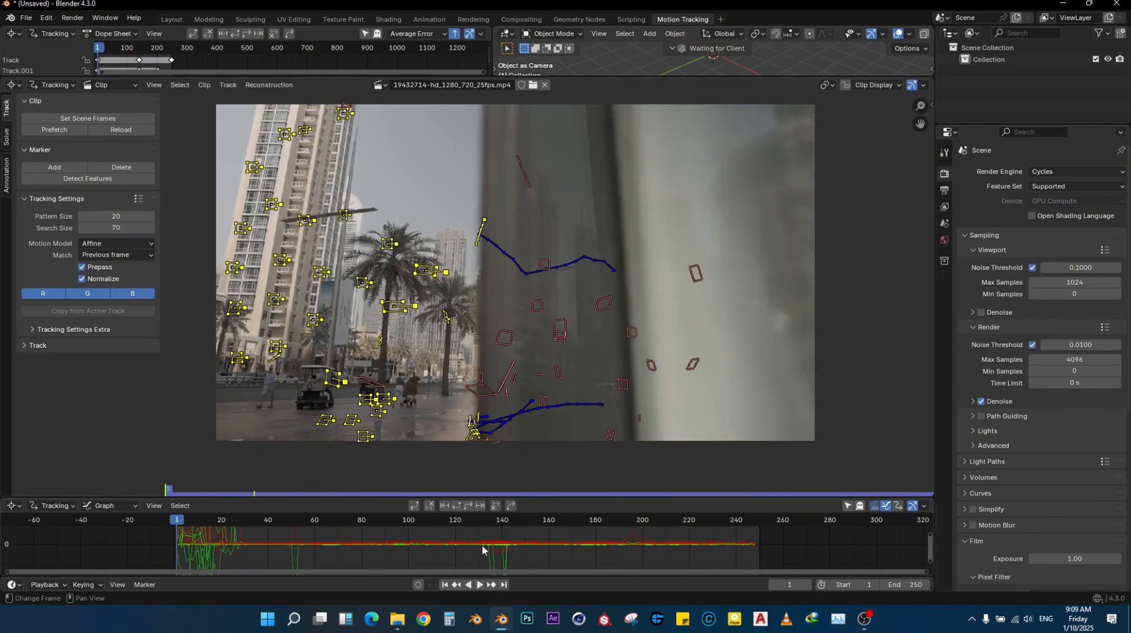
Step: Enlarge the tracking graph area and delete the track whose curve spikes near frame 50
{"action": "left_click_drag", "start_coordinate": [572, 498], "coordinate": [574, 397]}
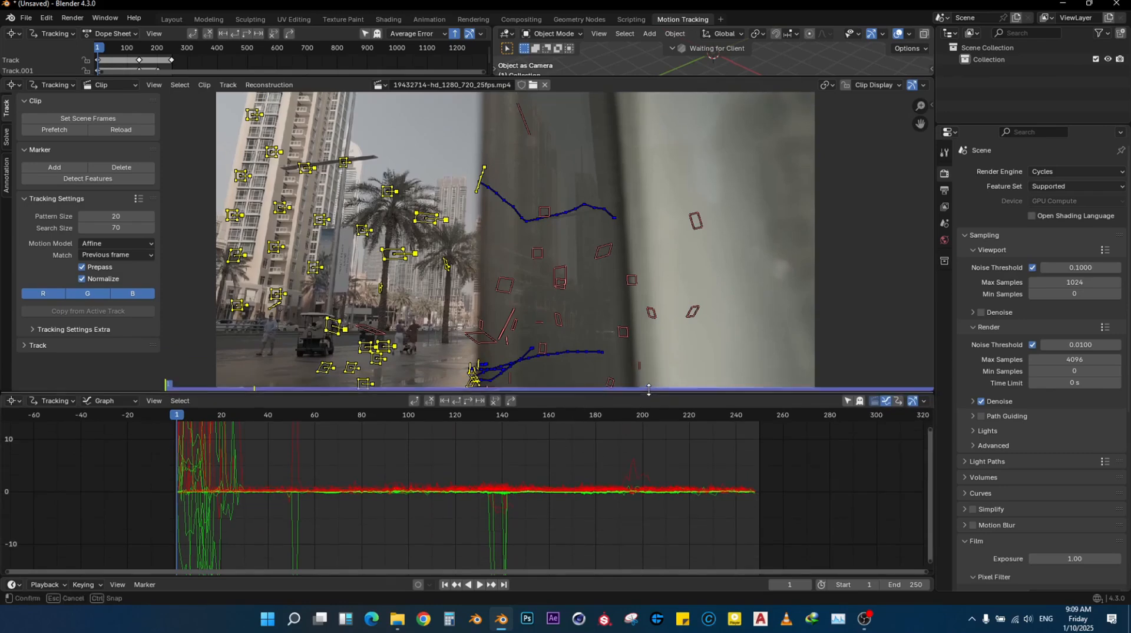
{"action": "left_click_drag", "start_coordinate": [644, 392], "coordinate": [825, 282]}
{"action": "left_click", "coordinate": [267, 406]}
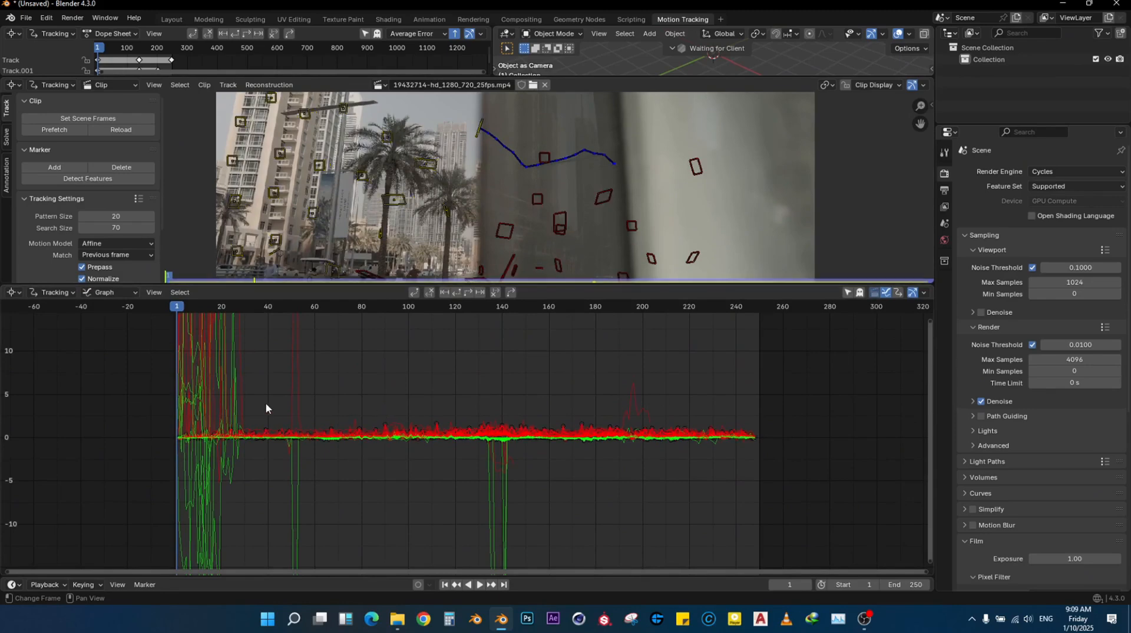
{"action": "left_click", "coordinate": [289, 388]}
{"action": "key", "text": "x"}
{"action": "left_click", "coordinate": [442, 369]}
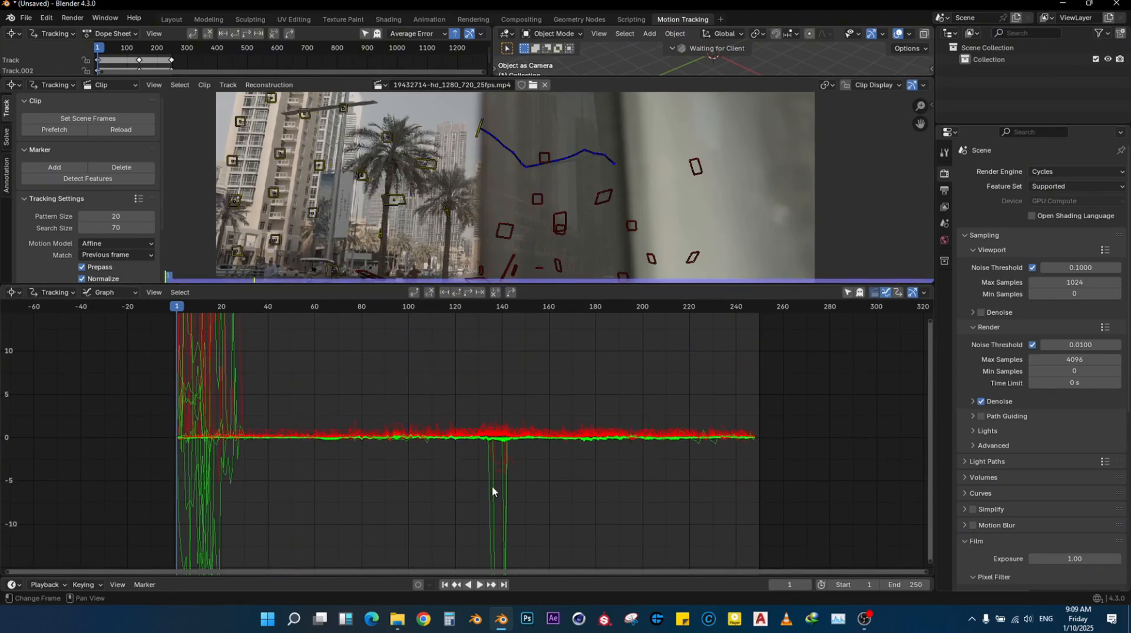
Step: Delete the two tracks whose curves drop sharply at about frames 136 and 141
{"action": "left_click", "coordinate": [492, 485]}
{"action": "key", "text": "x"}
{"action": "left_click", "coordinate": [493, 485]}
{"action": "left_click", "coordinate": [504, 485]}
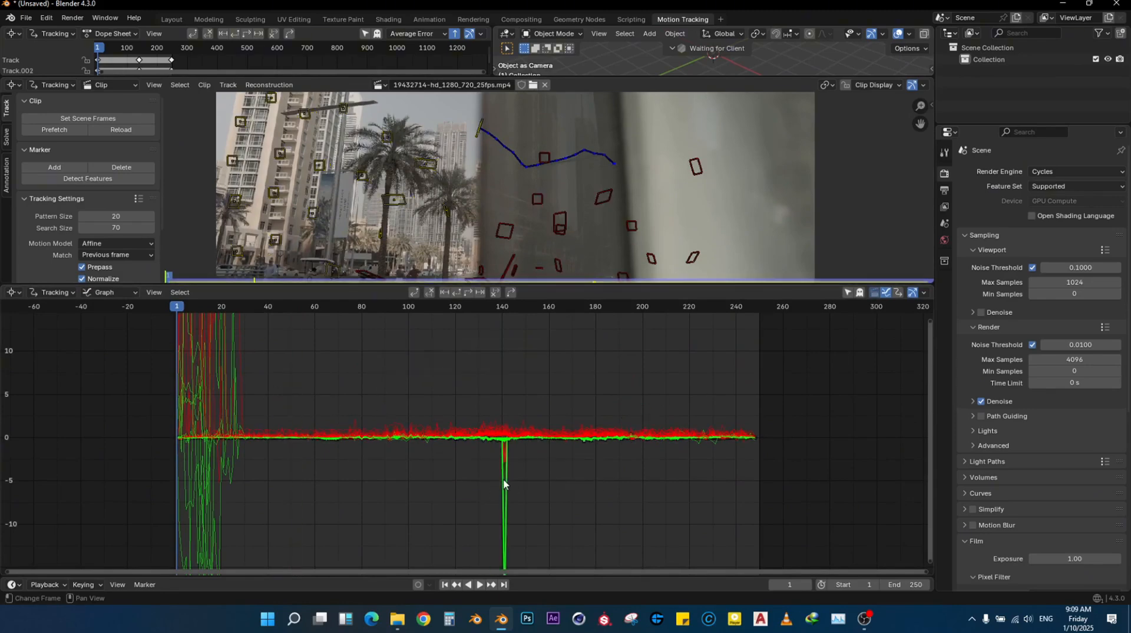
{"action": "key", "text": "x"}
{"action": "left_click", "coordinate": [504, 485]}
Step: Delete two tracks whose curves plunge downward at about frame 9
{"action": "left_click", "coordinate": [195, 488]}
{"action": "key", "text": "x"}
{"action": "left_click", "coordinate": [195, 488]}
{"action": "left_click", "coordinate": [196, 489]}
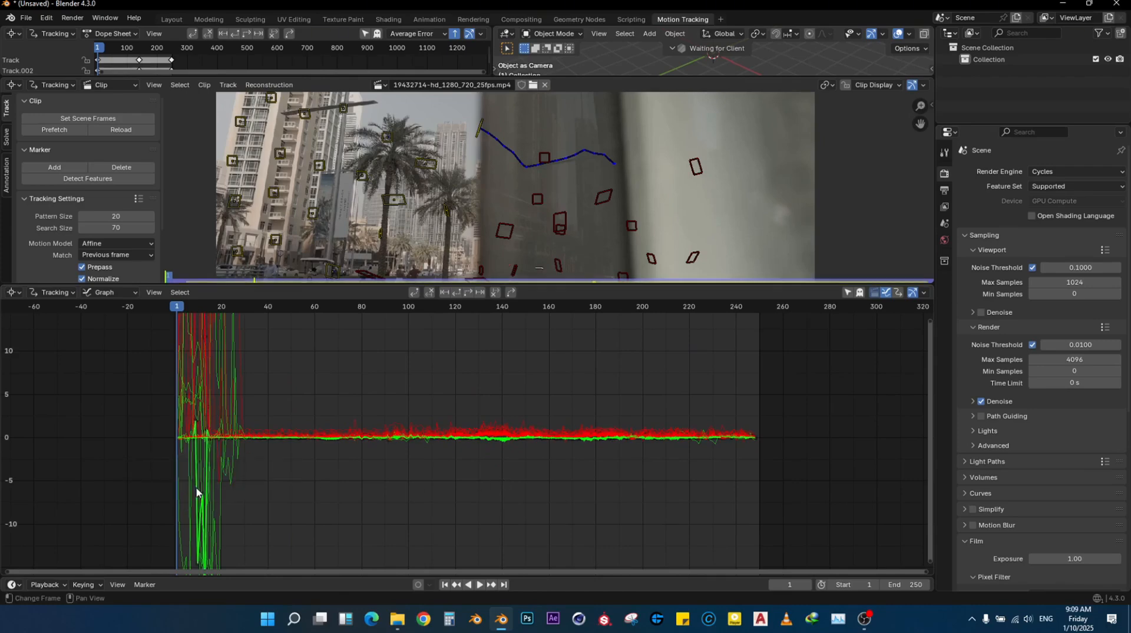
{"action": "key", "text": "x"}
{"action": "left_click", "coordinate": [197, 489]}
Step: Delete three more tracks with downward spikes at about frame 14
{"action": "left_click", "coordinate": [209, 482]}
{"action": "key", "text": "x"}
{"action": "left_click", "coordinate": [209, 484]}
{"action": "key", "text": "x"}
{"action": "left_click", "coordinate": [208, 483]}
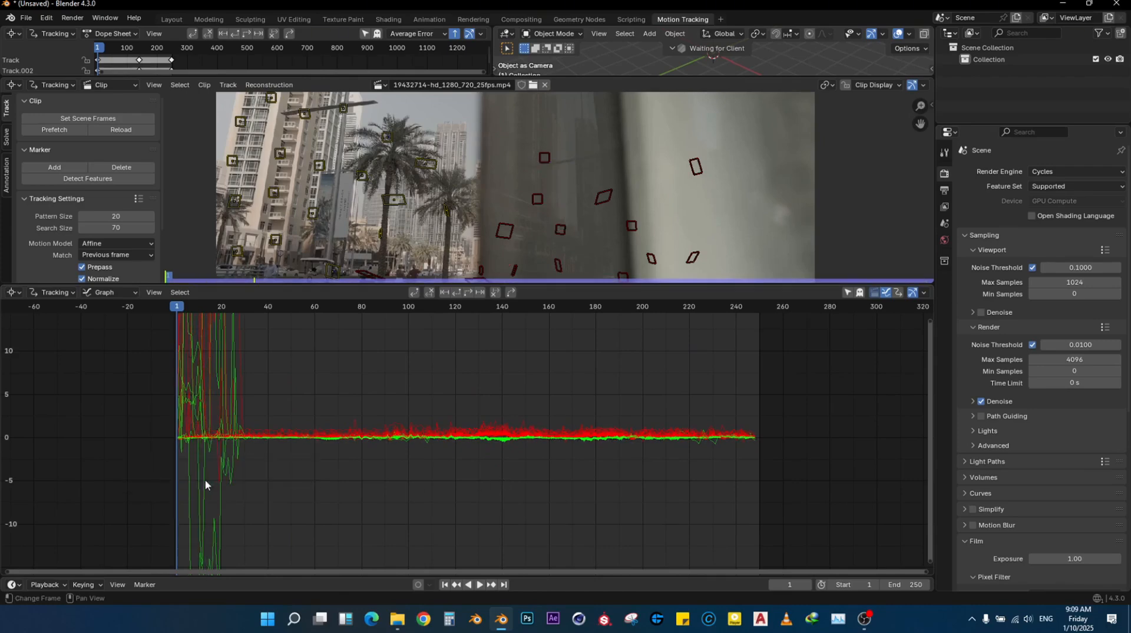
{"action": "left_click", "coordinate": [205, 479]}
{"action": "key", "text": "x"}
{"action": "left_click", "coordinate": [206, 480]}
Step: Delete three tracks whose curves dip between about frames 17 and 21
{"action": "left_click", "coordinate": [215, 525]}
{"action": "key", "text": "x"}
{"action": "left_click", "coordinate": [238, 510]}
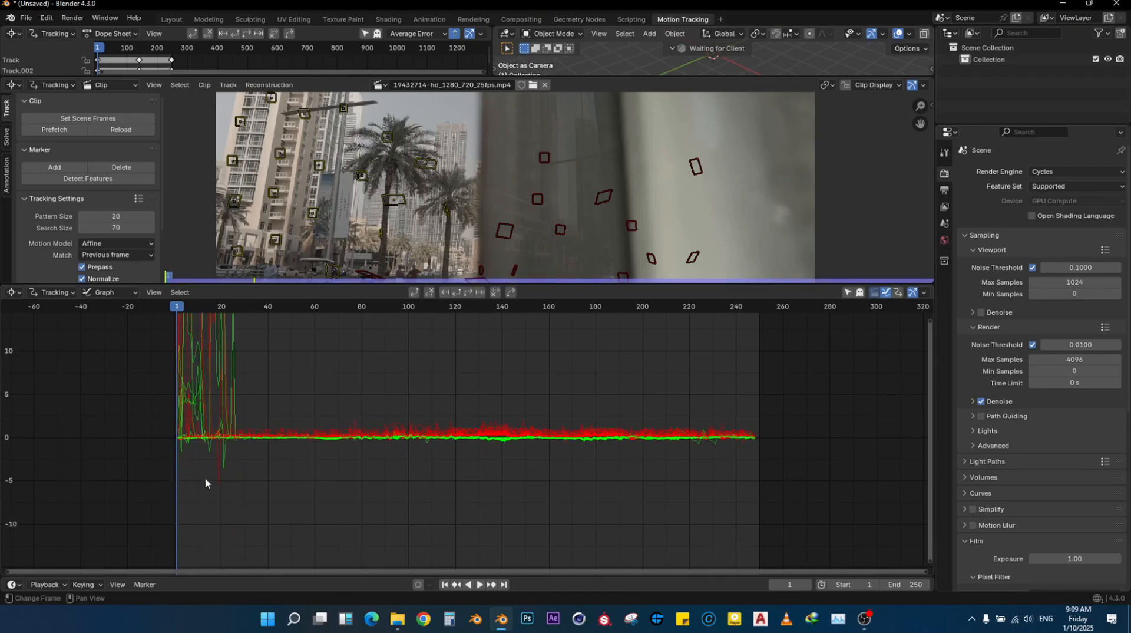
{"action": "left_click", "coordinate": [218, 472]}
{"action": "key", "text": "x"}
{"action": "left_click", "coordinate": [218, 475]}
{"action": "left_click", "coordinate": [224, 465]}
{"action": "key", "text": "x"}
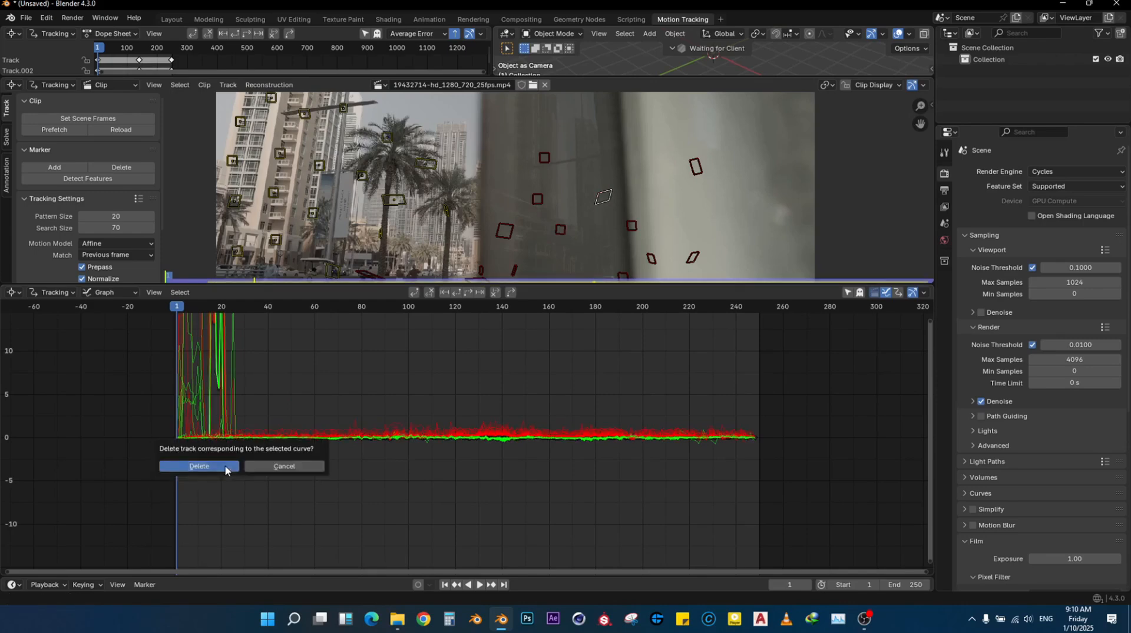
{"action": "left_click", "coordinate": [213, 470]}
Step: Fit the whole curve range in the graph and delete two tracks with upward spikes near frames 20 and 23
{"action": "key", "text": "Home"}
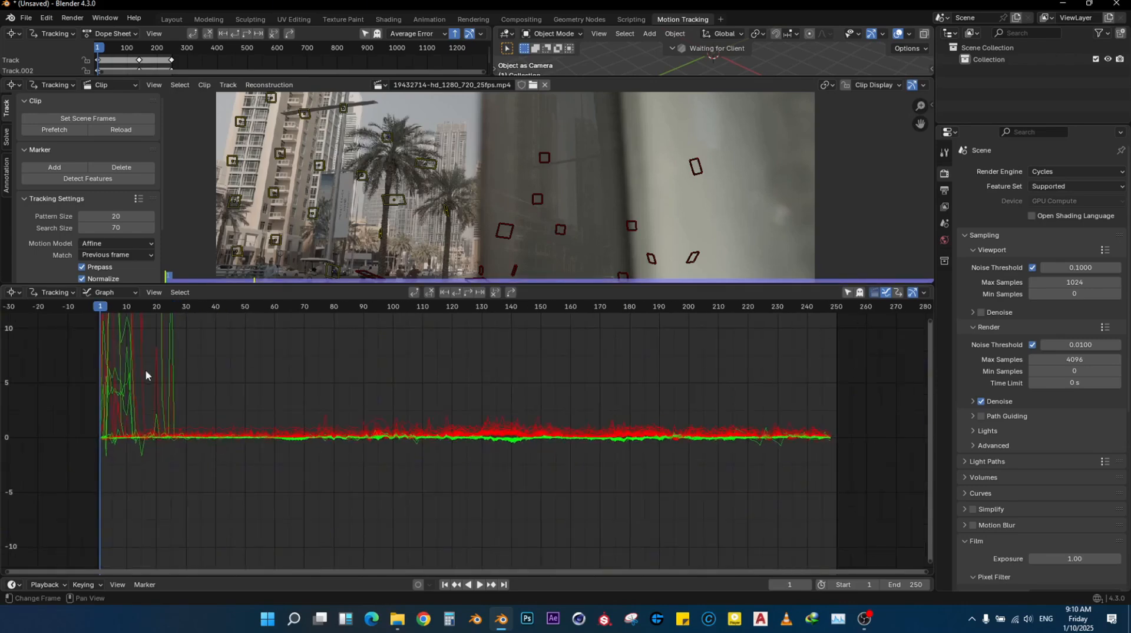
{"action": "left_click", "coordinate": [158, 378]}
{"action": "key", "text": "x"}
{"action": "left_click", "coordinate": [160, 387]}
{"action": "left_click", "coordinate": [165, 386]}
{"action": "key", "text": "x"}
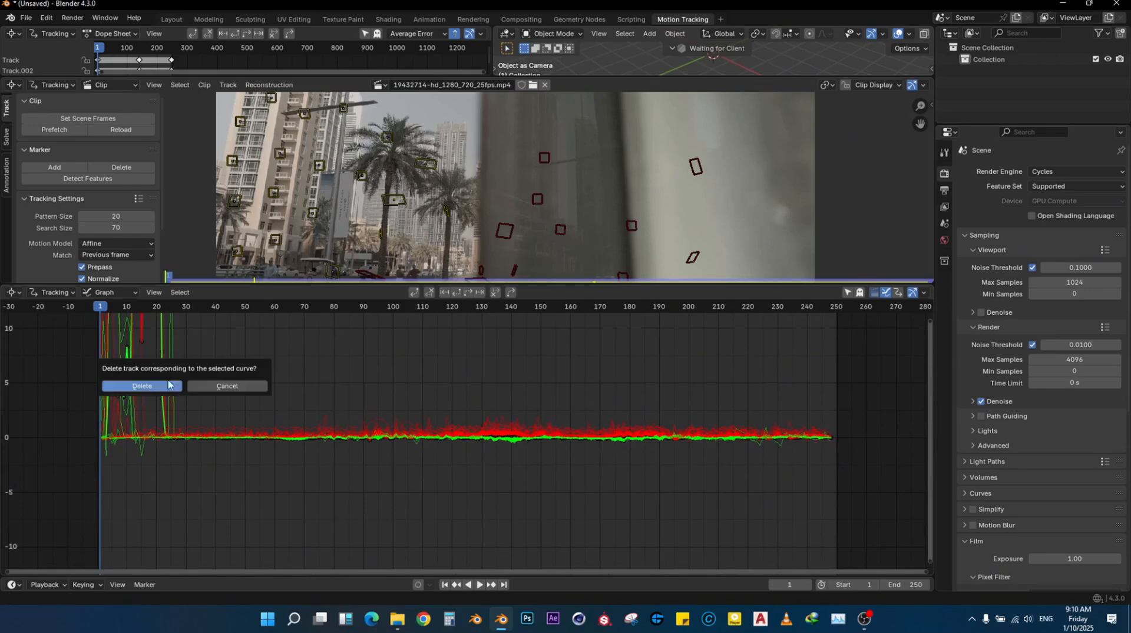
{"action": "left_click", "coordinate": [169, 384]}
Step: Delete four tracks whose curves spike upward between about frames 3 and 8
{"action": "left_click", "coordinate": [107, 404]}
{"action": "key", "text": "x"}
{"action": "left_click", "coordinate": [107, 404]}
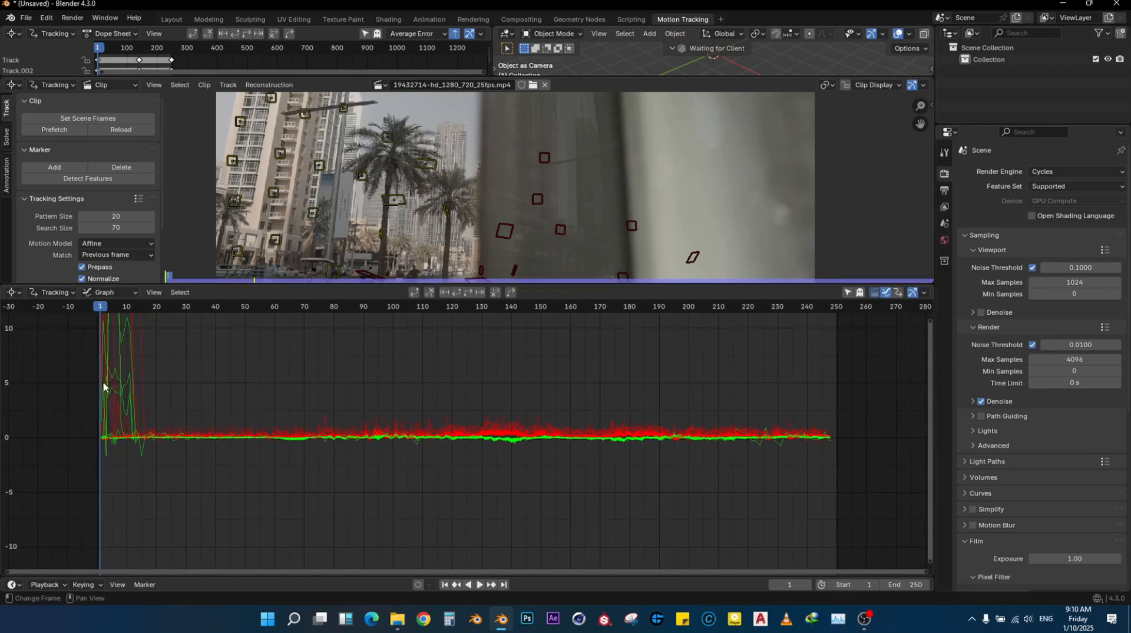
{"action": "left_click", "coordinate": [118, 368]}
{"action": "key", "text": "x"}
{"action": "left_click", "coordinate": [118, 369]}
{"action": "left_click", "coordinate": [119, 389]}
{"action": "key", "text": "x"}
{"action": "left_click", "coordinate": [119, 389]}
{"action": "left_click", "coordinate": [119, 388]}
{"action": "key", "text": "x"}
{"action": "left_click", "coordinate": [117, 391]}
Step: Delete the red-spiking track near frame 5 and the green-spiking track near frame 12
{"action": "left_click", "coordinate": [112, 393]}
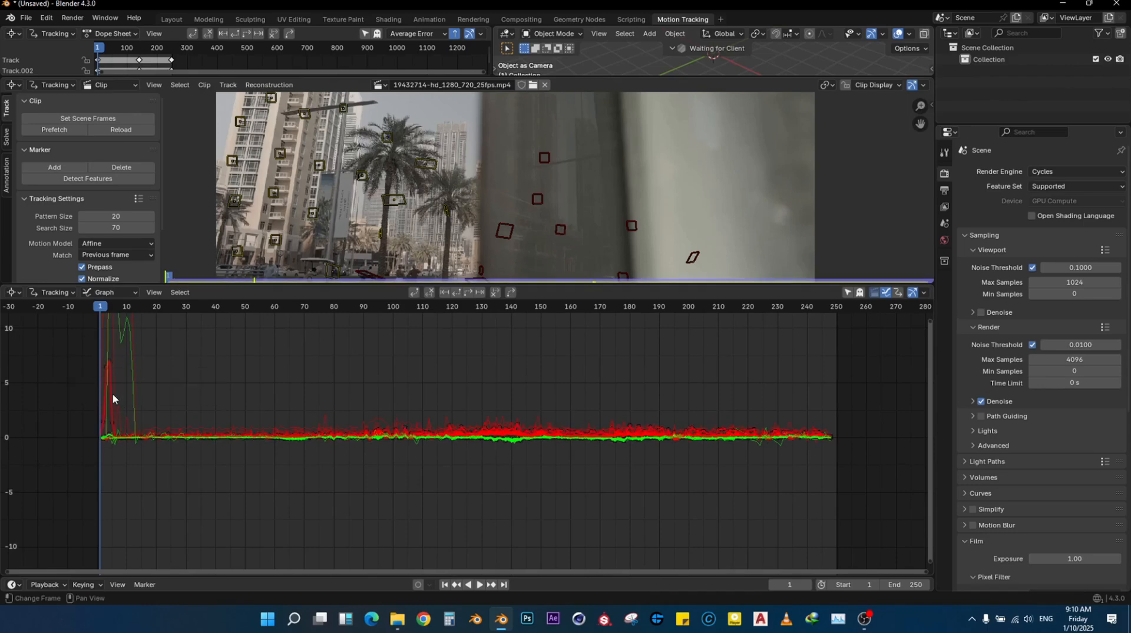
{"action": "key", "text": "x"}
{"action": "left_click", "coordinate": [112, 393]}
{"action": "left_click", "coordinate": [133, 339]}
{"action": "key", "text": "x"}
{"action": "left_click", "coordinate": [133, 353]}
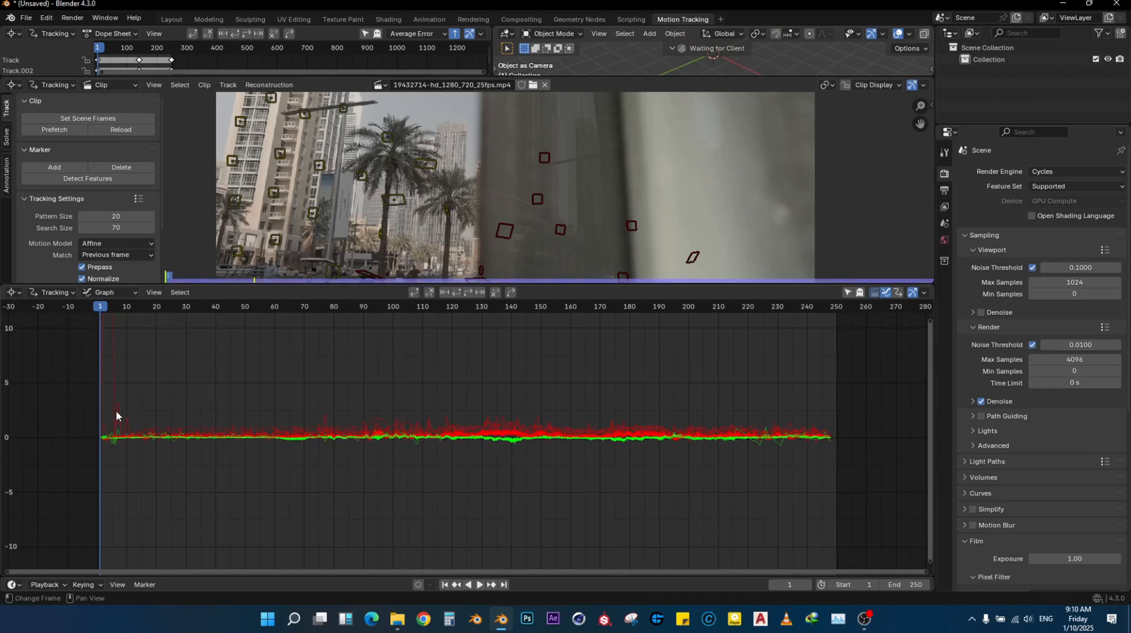
Step: Delete the track whose faint red curve rises near frame 6
{"action": "left_click", "coordinate": [116, 412]}
{"action": "key", "text": "x"}
{"action": "left_click", "coordinate": [117, 414]}
{"action": "left_click", "coordinate": [117, 403]}
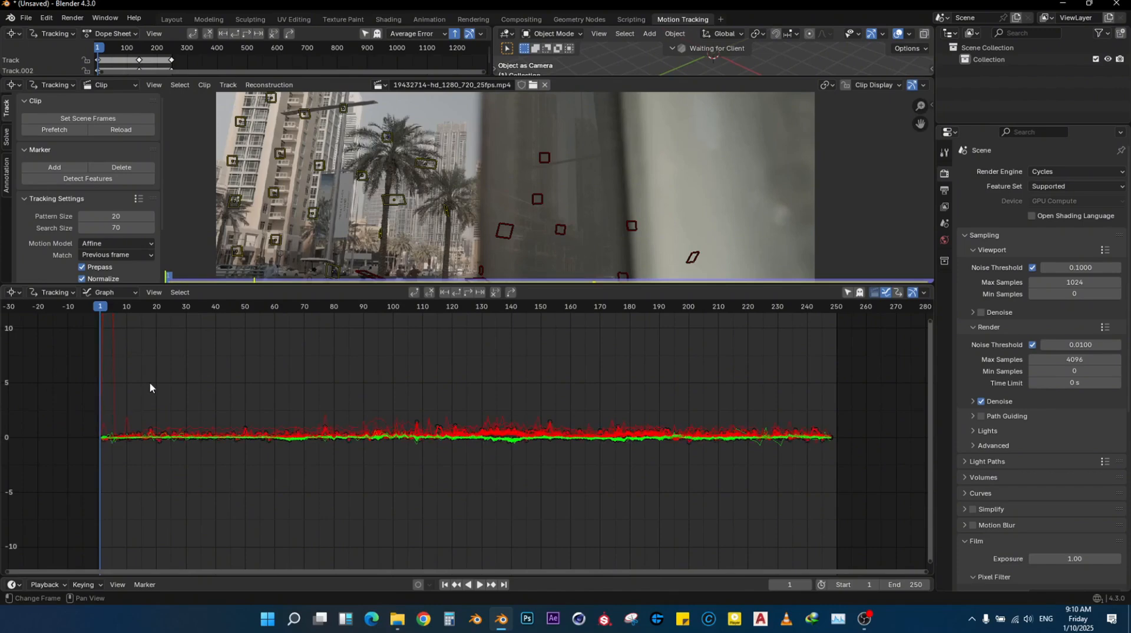
Step: Undo the last two actions and delete the remaining track with a tall red spike near frame 6
{"action": "key", "text": "ctrl+z"}
{"action": "key", "text": "ctrl+z"}
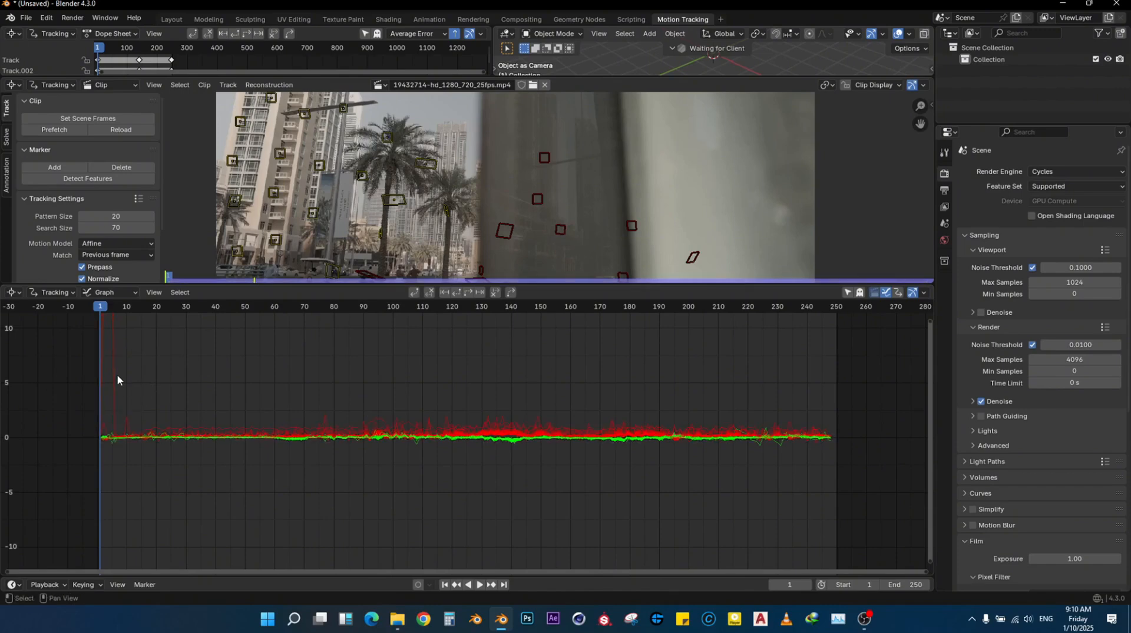
{"action": "left_click", "coordinate": [117, 379]}
{"action": "key", "text": "x"}
{"action": "left_click", "coordinate": [176, 380]}
Step: Shrink the graph area and recenter the footage so the whole video frame fits above it
{"action": "scroll", "coordinate": [460, 425], "scroll_direction": "up", "scroll_amount": 3}
{"action": "scroll", "coordinate": [622, 466], "scroll_direction": "down", "scroll_amount": 4}
{"action": "left_click_drag", "start_coordinate": [553, 284], "coordinate": [555, 426]}
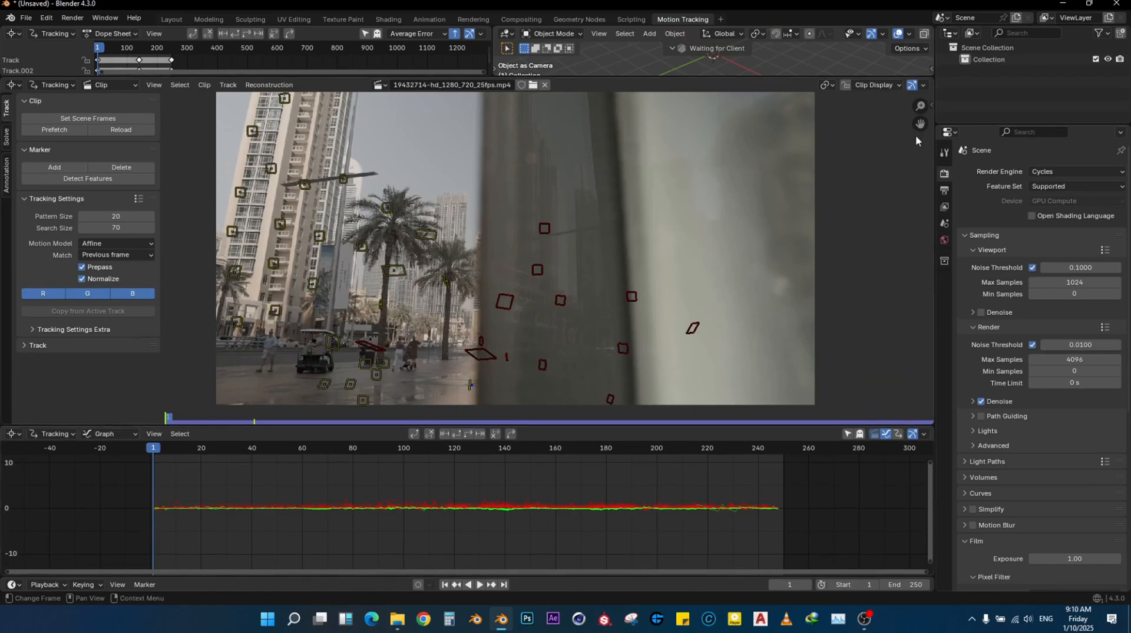
{"action": "left_click_drag", "start_coordinate": [917, 128], "coordinate": [907, 154]}
{"action": "left_click_drag", "start_coordinate": [581, 429], "coordinate": [581, 478]}
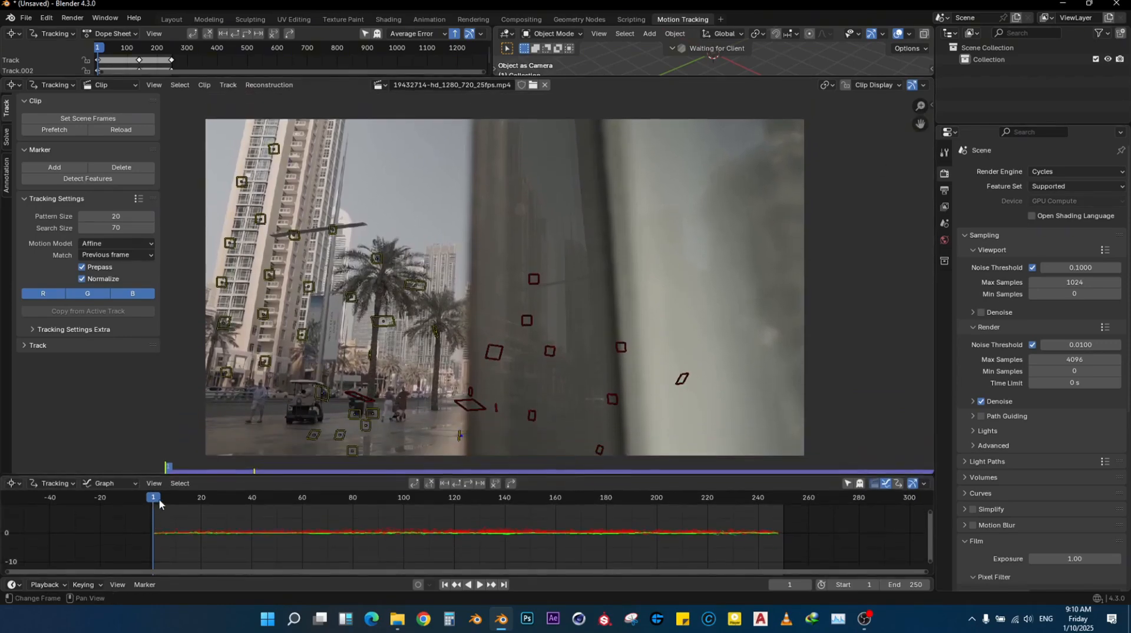
Step: Scrub to frame 90 and delete the distorted track between the golf cart and the palm trunk
{"action": "left_click_drag", "start_coordinate": [160, 502], "coordinate": [354, 547]}
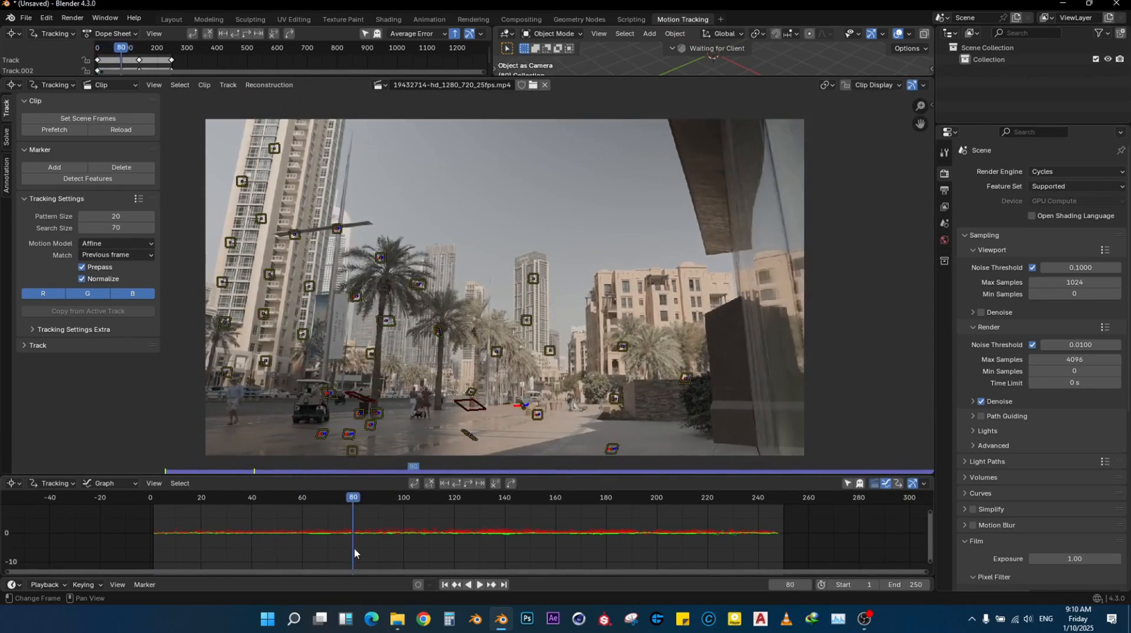
{"action": "left_click", "coordinate": [360, 407]}
{"action": "left_click", "coordinate": [481, 418]}
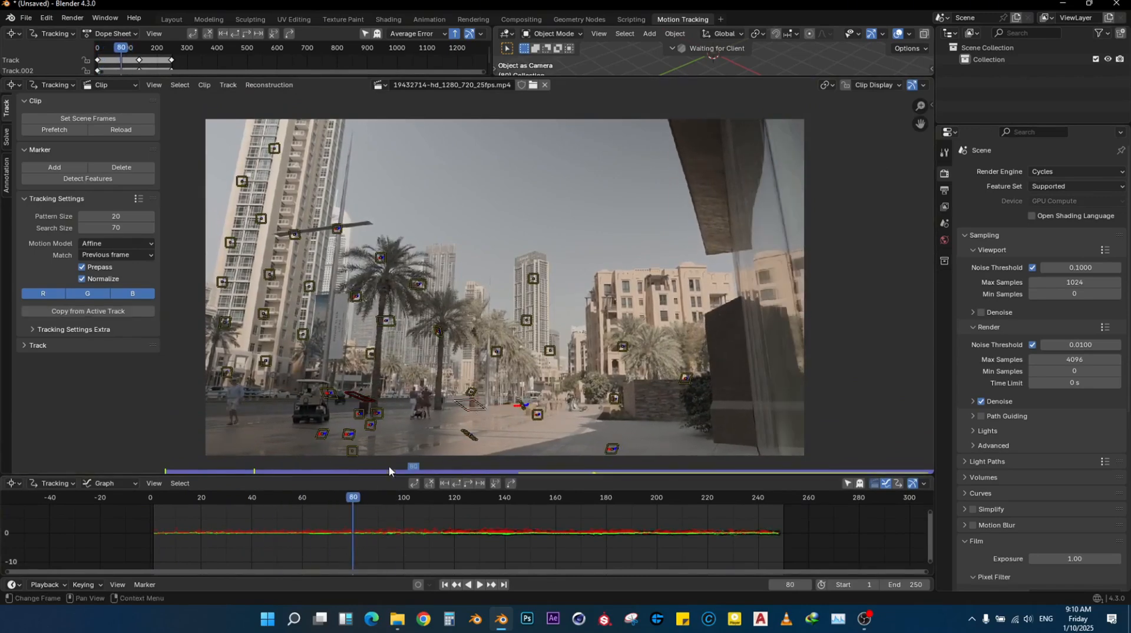
{"action": "left_click", "coordinate": [356, 394]}
{"action": "left_click_drag", "start_coordinate": [353, 500], "coordinate": [378, 507]}
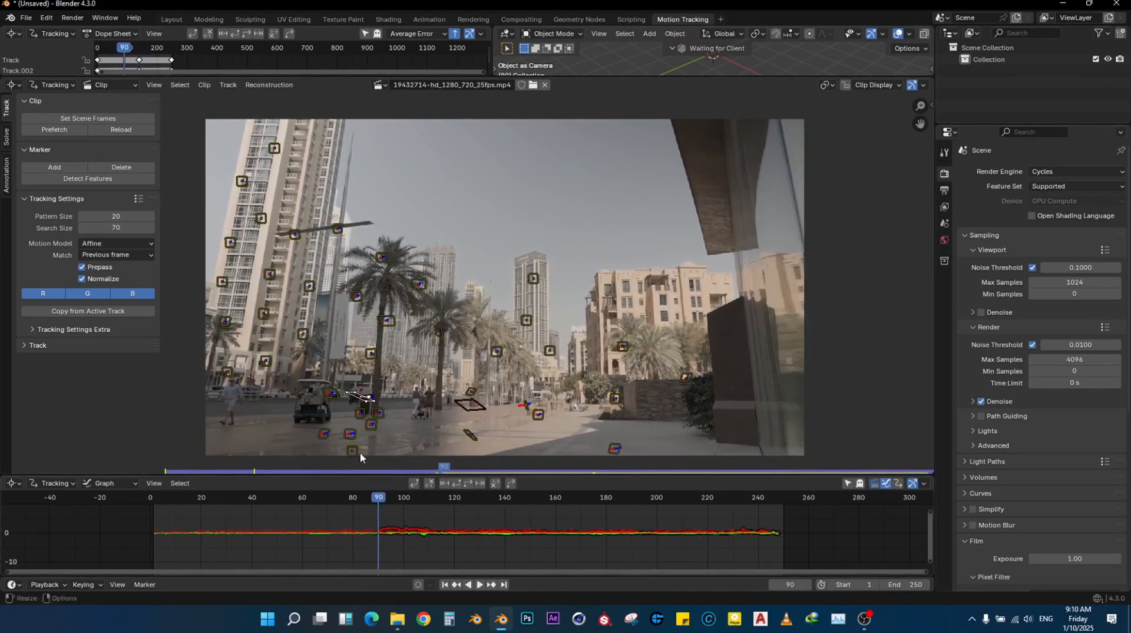
{"action": "key", "text": "x"}
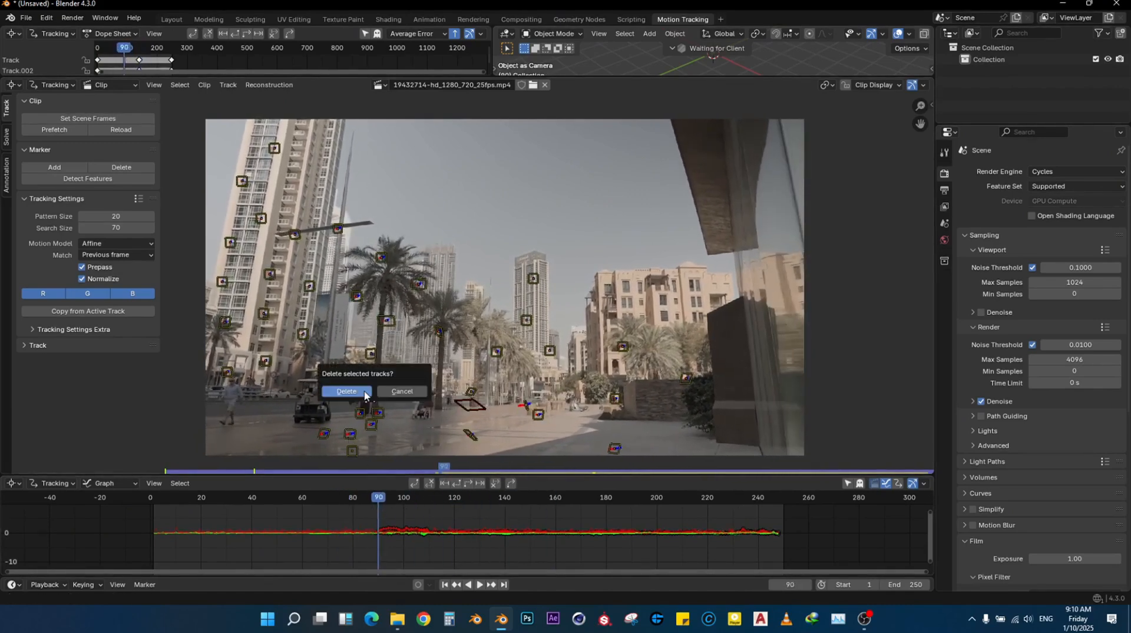
{"action": "left_click", "coordinate": [365, 395]}
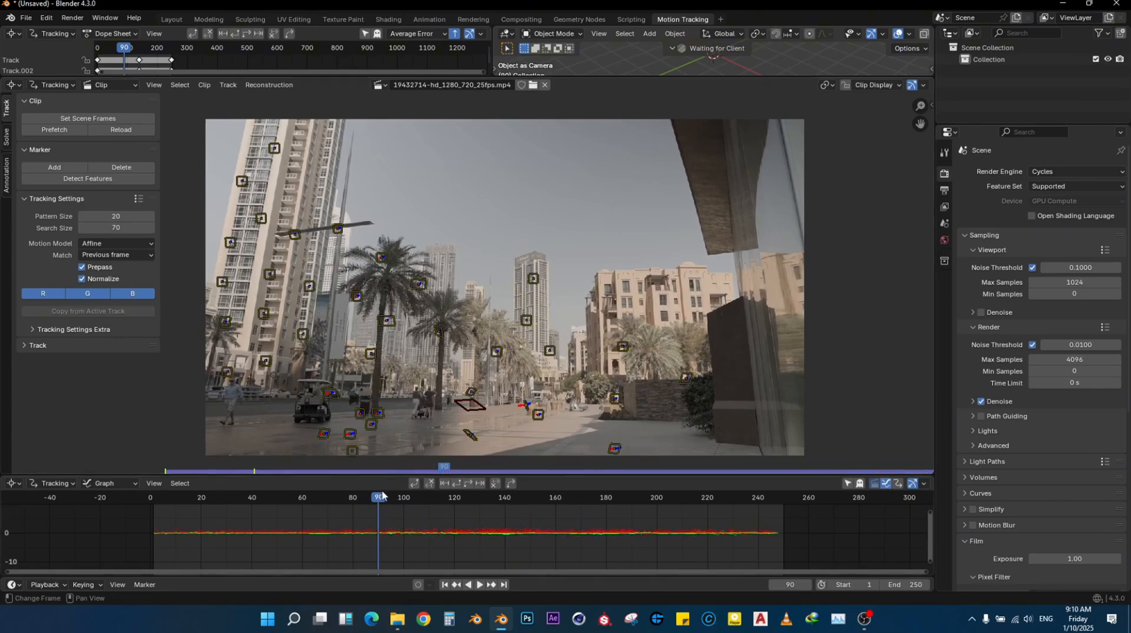
Step: Scrub through the footage to frame 131 and delete the lower drifting track on the pavement just right of the pedestrians
{"action": "left_click_drag", "start_coordinate": [377, 501], "coordinate": [760, 511]}
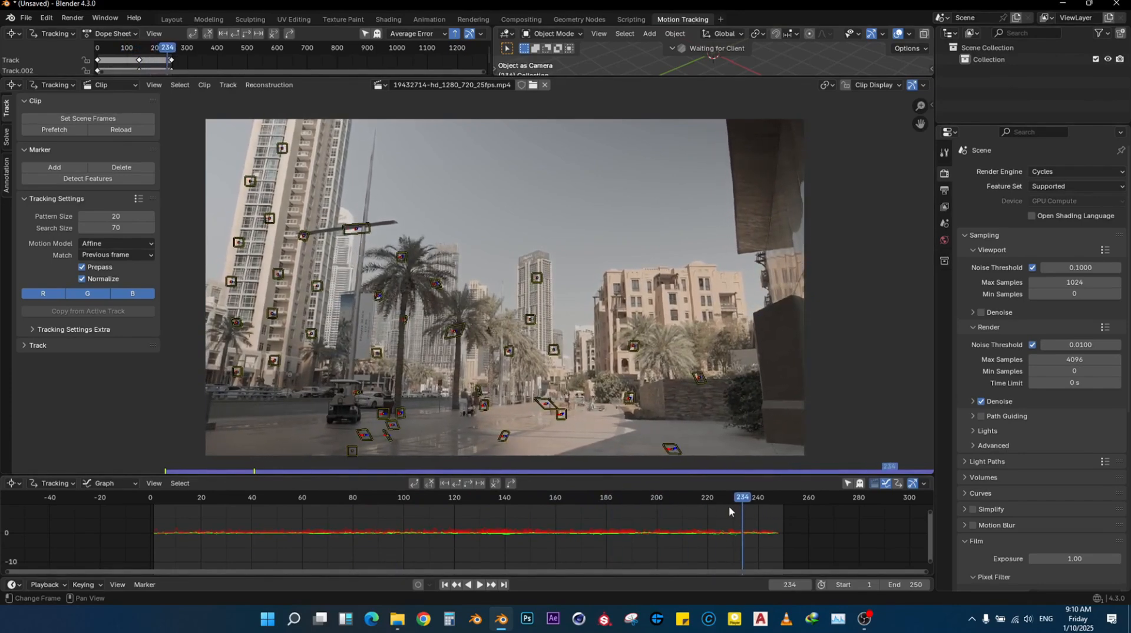
{"action": "left_click_drag", "start_coordinate": [731, 498], "coordinate": [482, 511]}
{"action": "left_click", "coordinate": [471, 404]}
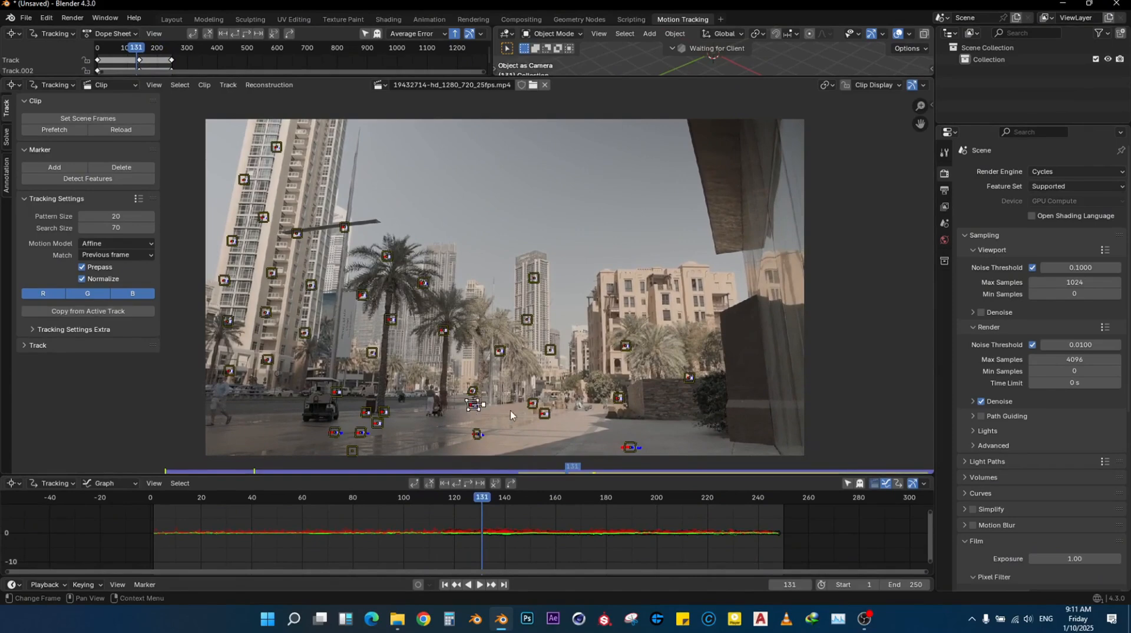
{"action": "key", "text": "x"}
{"action": "left_click", "coordinate": [528, 399]}
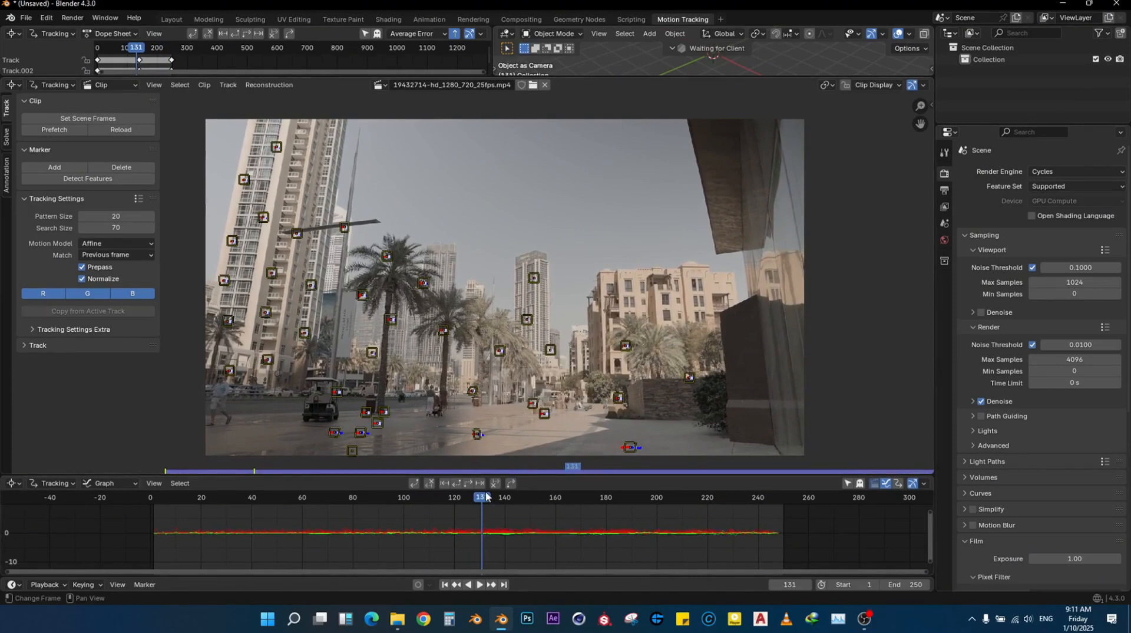
Step: Select the track on the central pavement near the shadow edge and check its motion between frames 62 and 115
{"action": "left_click_drag", "start_coordinate": [488, 505], "coordinate": [340, 500]}
{"action": "left_click", "coordinate": [495, 440]}
{"action": "left_click_drag", "start_coordinate": [244, 512], "coordinate": [442, 513]}
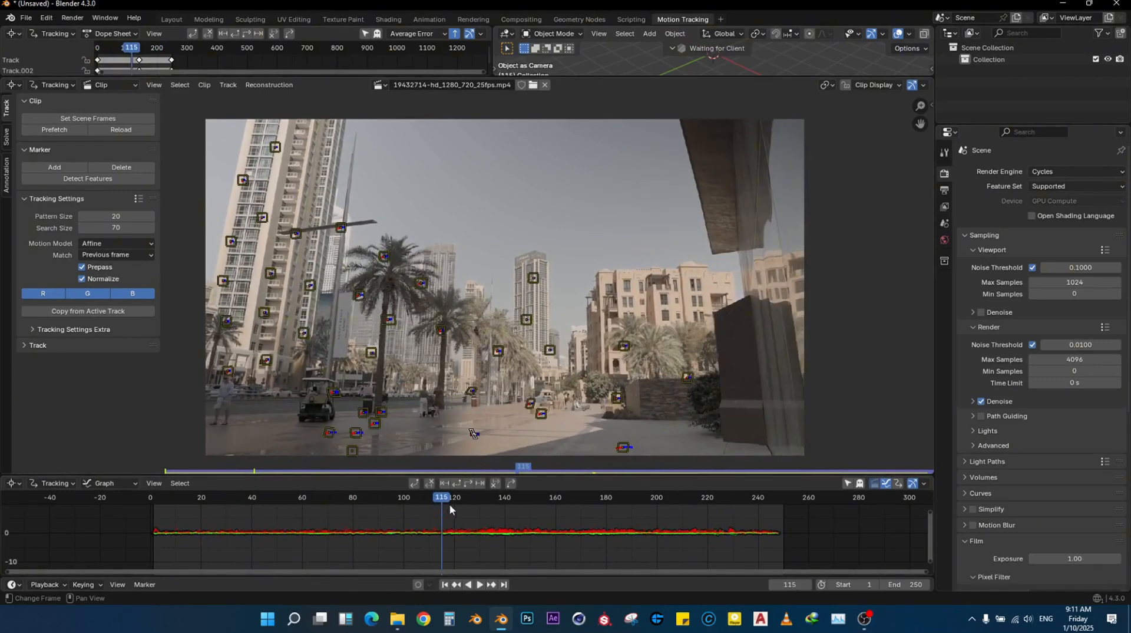
{"action": "left_click_drag", "start_coordinate": [433, 504], "coordinate": [308, 511]}
{"action": "scroll", "coordinate": [359, 289], "scroll_direction": "up", "scroll_amount": 2}
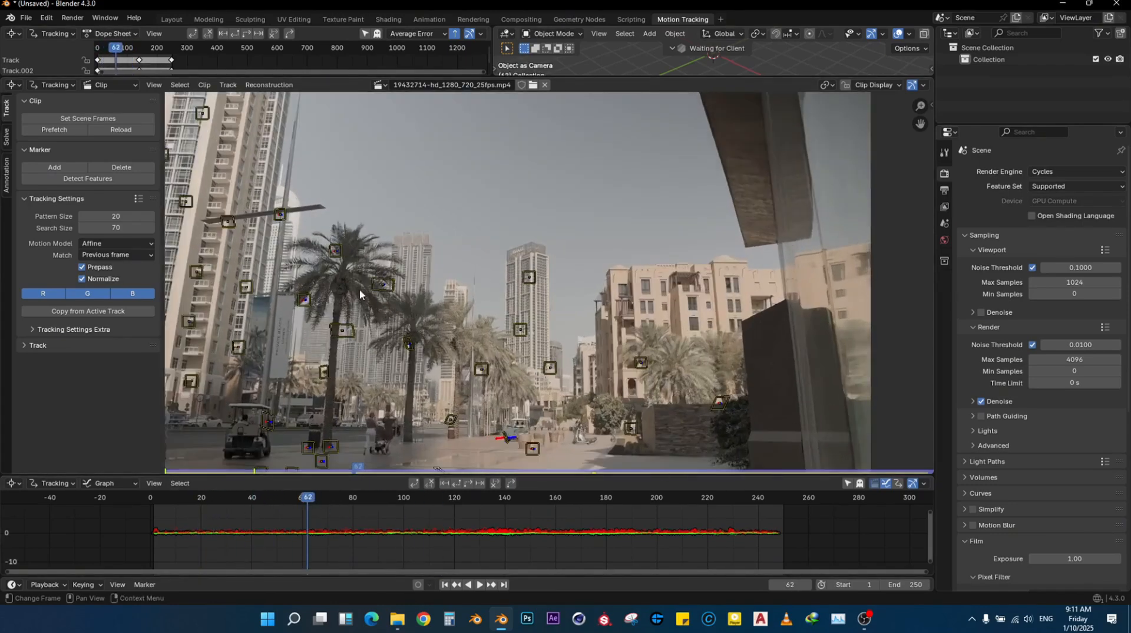
{"action": "scroll", "coordinate": [320, 303], "scroll_direction": "up", "scroll_amount": 1}
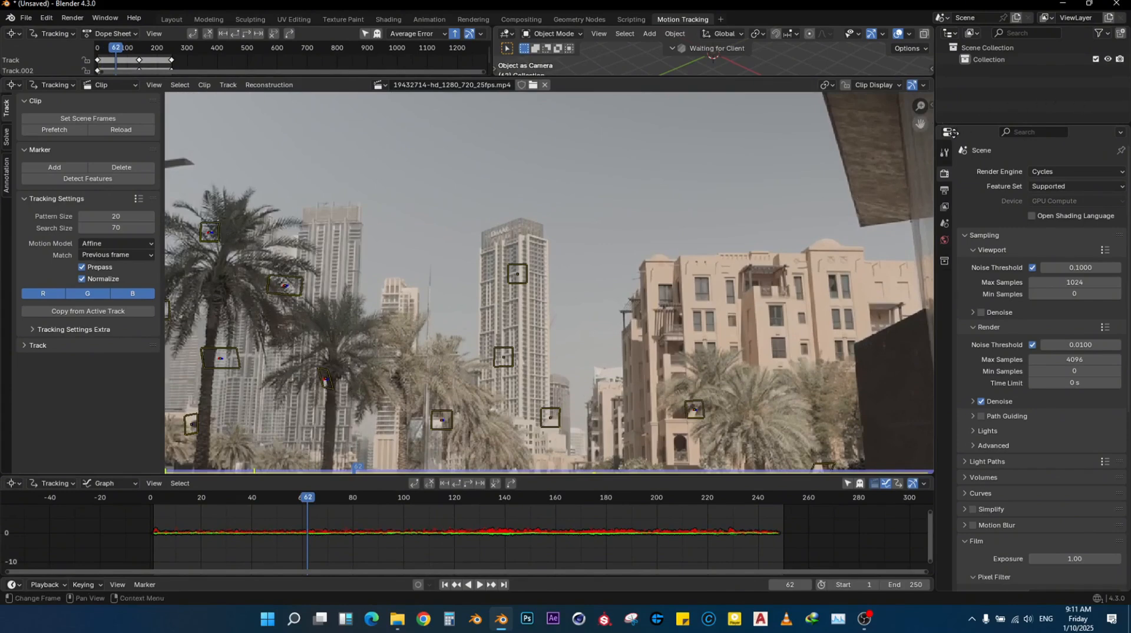
Step: Scrub to frame 103, delete the track on the large palm's trunk, and bring the whole video frame back into view
{"action": "middle_click_drag", "start_coordinate": [529, 239], "coordinate": [687, 217]}
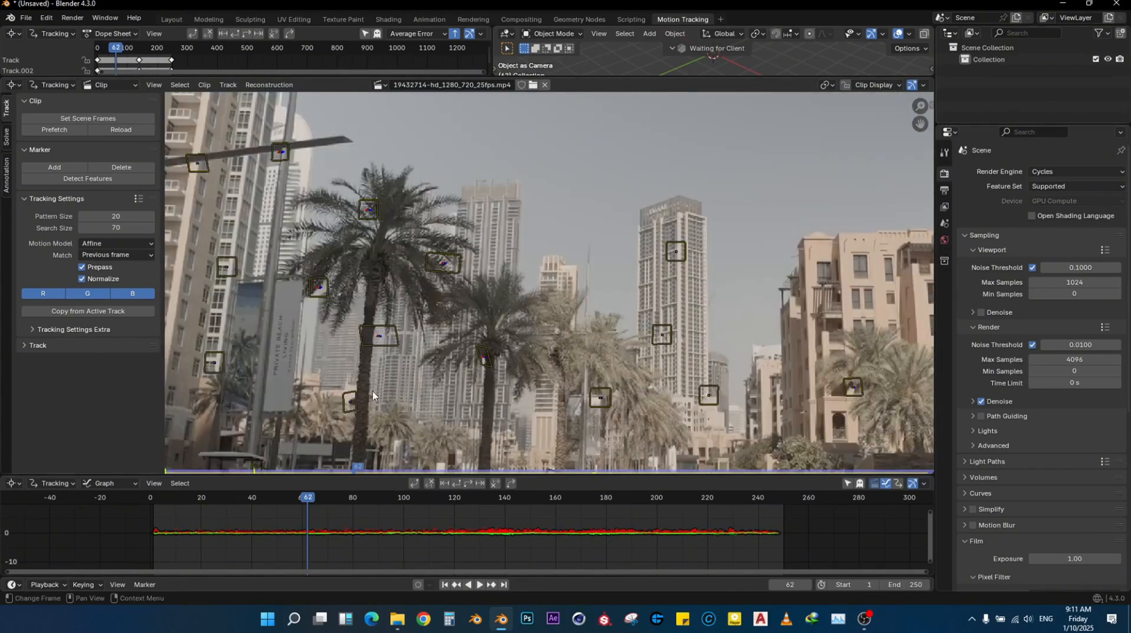
{"action": "left_click_drag", "start_coordinate": [270, 502], "coordinate": [411, 501]}
{"action": "left_click", "coordinate": [392, 336]}
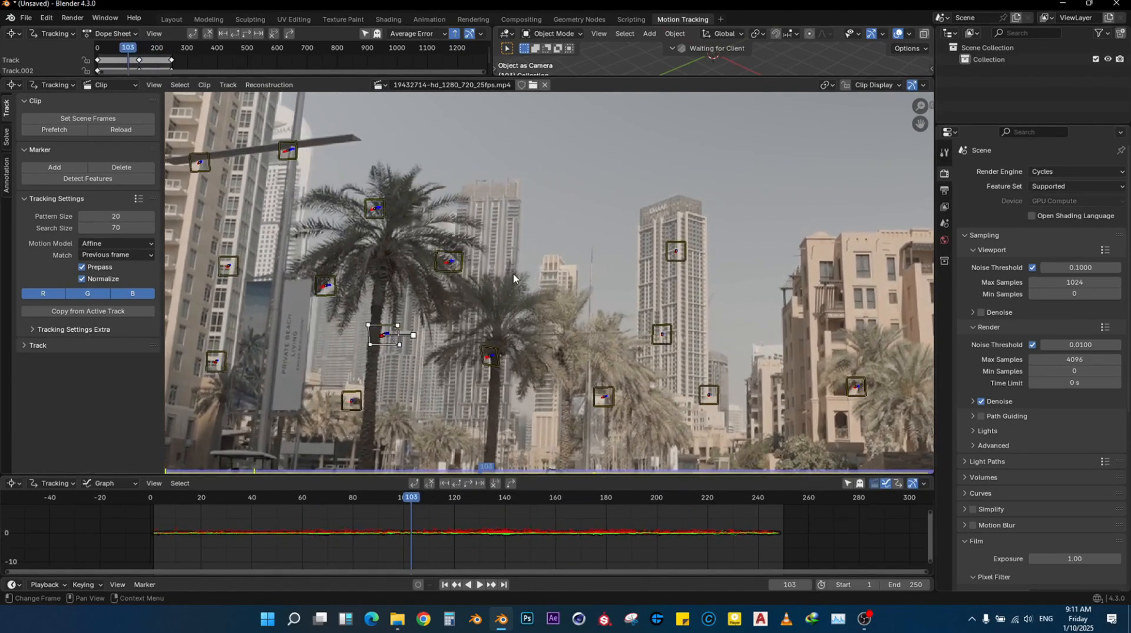
{"action": "key", "text": "x"}
{"action": "left_click", "coordinate": [513, 281]}
{"action": "scroll", "coordinate": [520, 284], "scroll_direction": "down", "scroll_amount": 5}
{"action": "scroll", "coordinate": [548, 275], "scroll_direction": "up", "scroll_amount": 2}
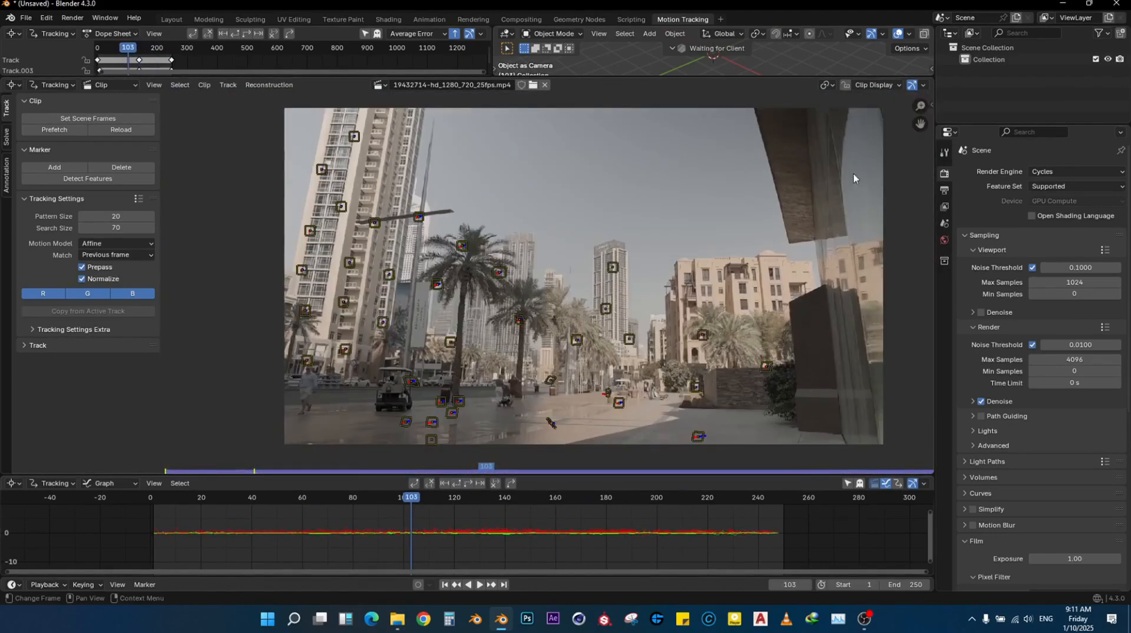
{"action": "left_click_drag", "start_coordinate": [921, 122], "coordinate": [888, 121]}
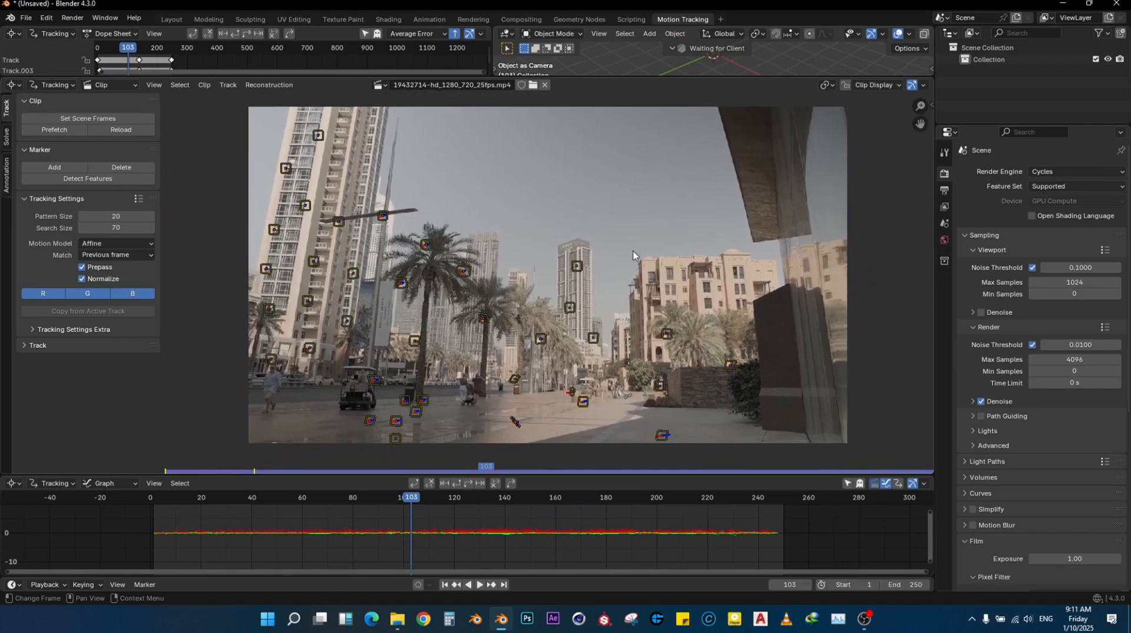
Step: At frame 248, hide all existing tracks and track newly detected whole-frame features backwards to frame 1
{"action": "key", "text": "a"}
{"action": "mouse_move", "coordinate": [408, 501]}
{"action": "left_mouse_down"}
{"action": "mouse_move", "coordinate": [756, 507]}
{"action": "mouse_move", "coordinate": [202, 507]}
{"action": "mouse_move", "coordinate": [779, 500]}
{"action": "left_mouse_up"}
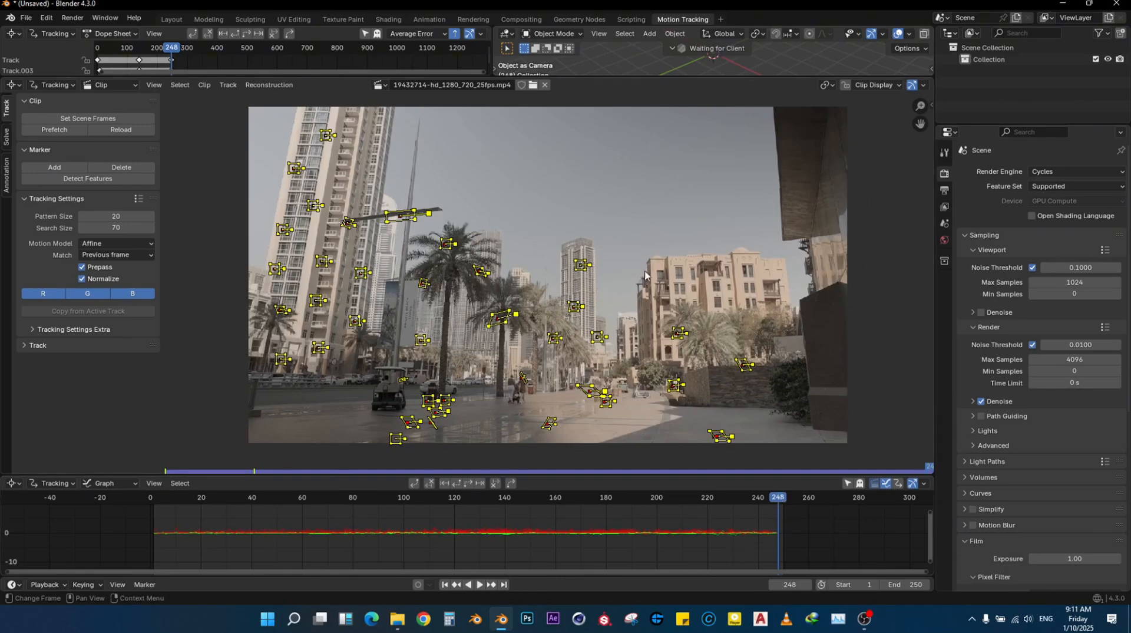
{"action": "key", "text": "h"}
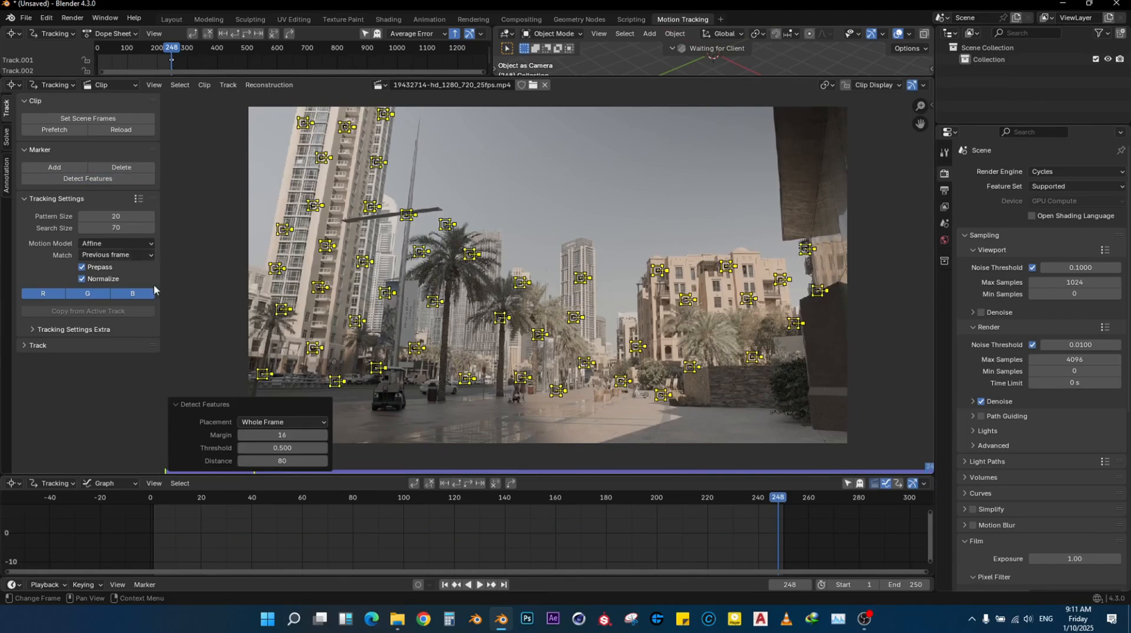
{"action": "left_click", "coordinate": [457, 484]}
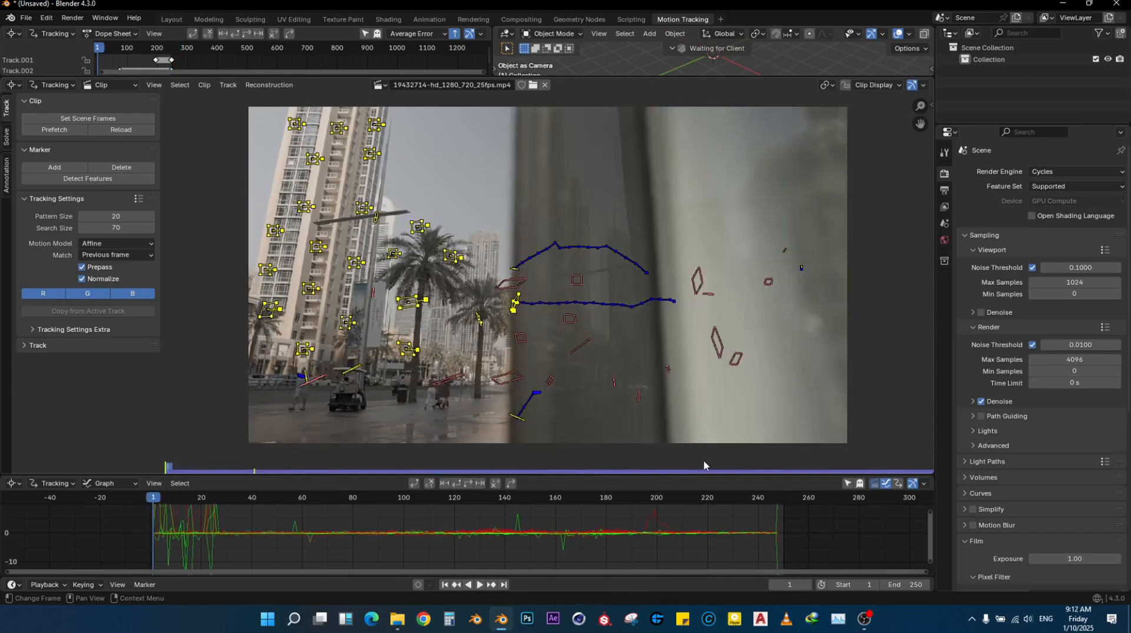
Step: Enlarge the graph area and delete the tracks whose curves spike upward at frame 248 and near frame 200
{"action": "left_click", "coordinate": [771, 548]}
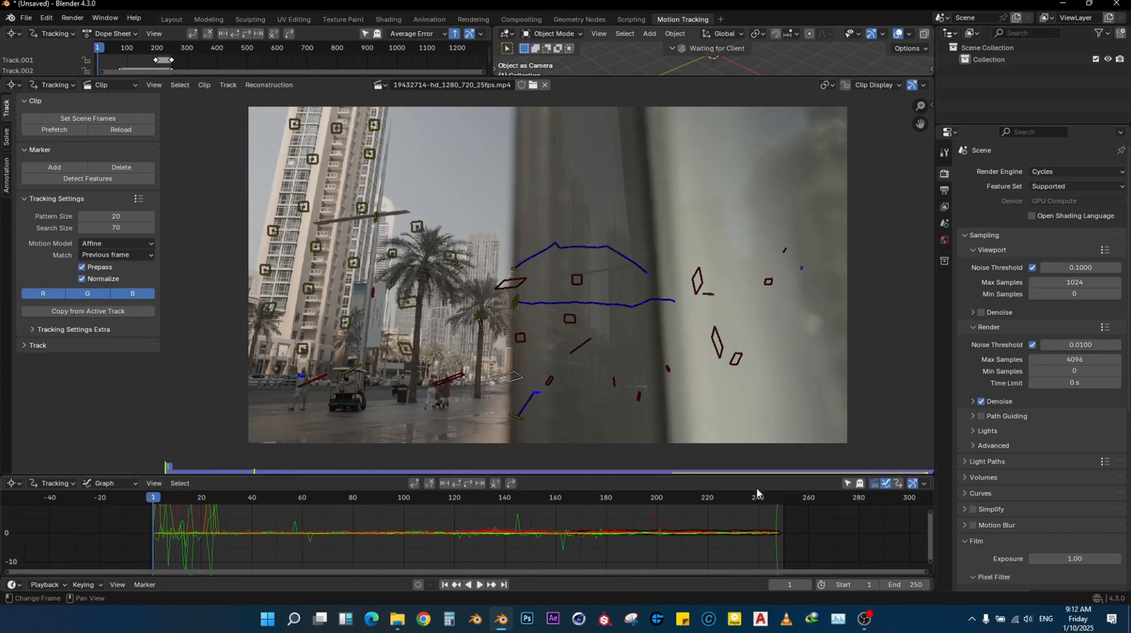
{"action": "left_click_drag", "start_coordinate": [758, 476], "coordinate": [772, 311]}
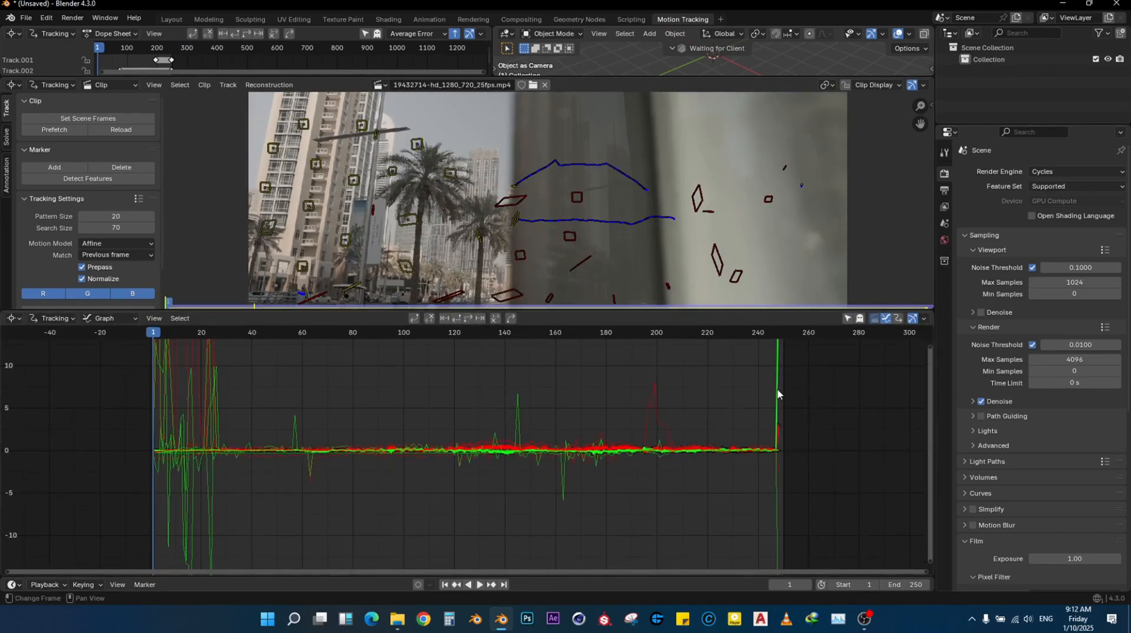
{"action": "key", "text": "x"}
{"action": "left_click", "coordinate": [778, 395]}
{"action": "left_click", "coordinate": [649, 407]}
{"action": "key", "text": "x"}
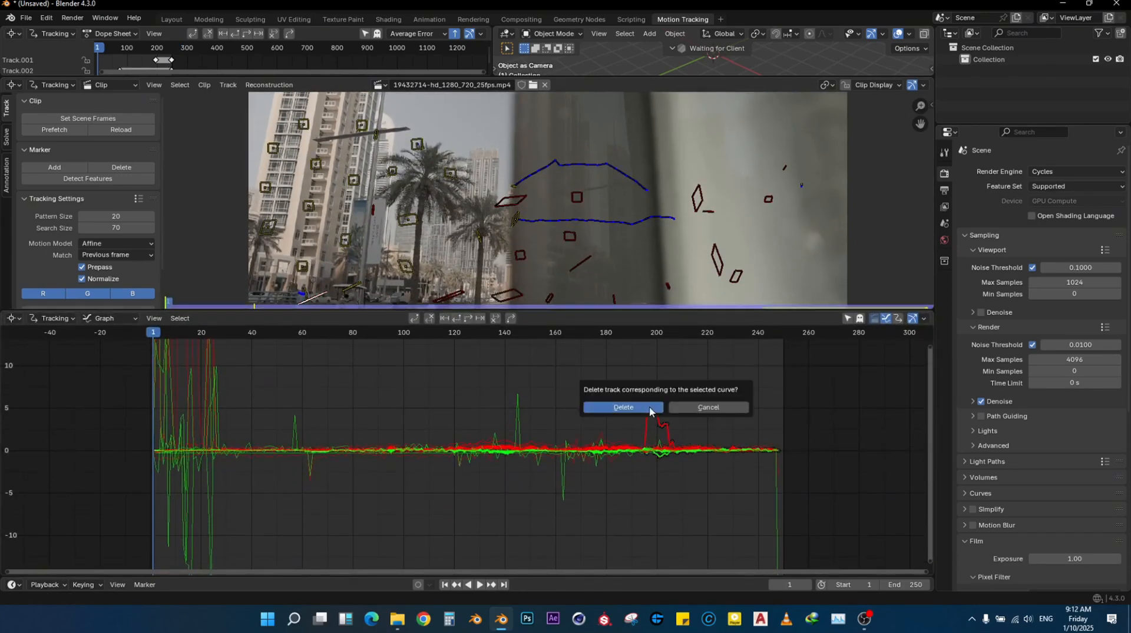
{"action": "left_click", "coordinate": [650, 407]}
Step: Delete the tracks whose curves dip below the baseline near frames 163, 248 and 62
{"action": "left_click", "coordinate": [567, 469]}
{"action": "key", "text": "x"}
{"action": "left_click", "coordinate": [566, 470]}
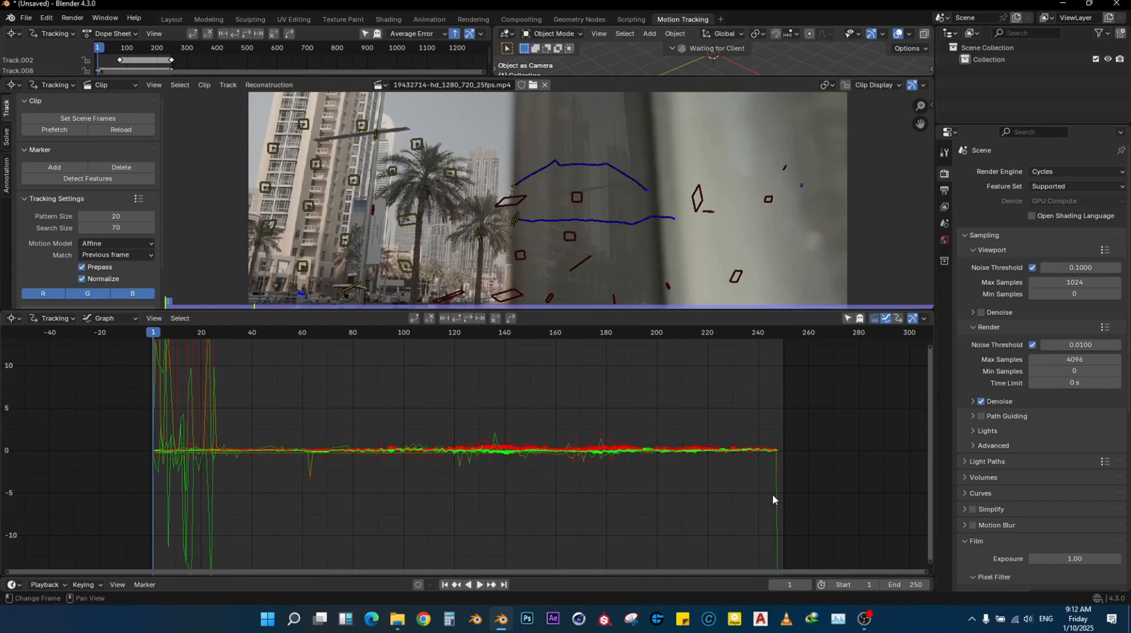
{"action": "left_click", "coordinate": [773, 499]}
{"action": "key", "text": "x"}
{"action": "left_click", "coordinate": [770, 495]}
{"action": "left_click", "coordinate": [307, 474]}
{"action": "key", "text": "x"}
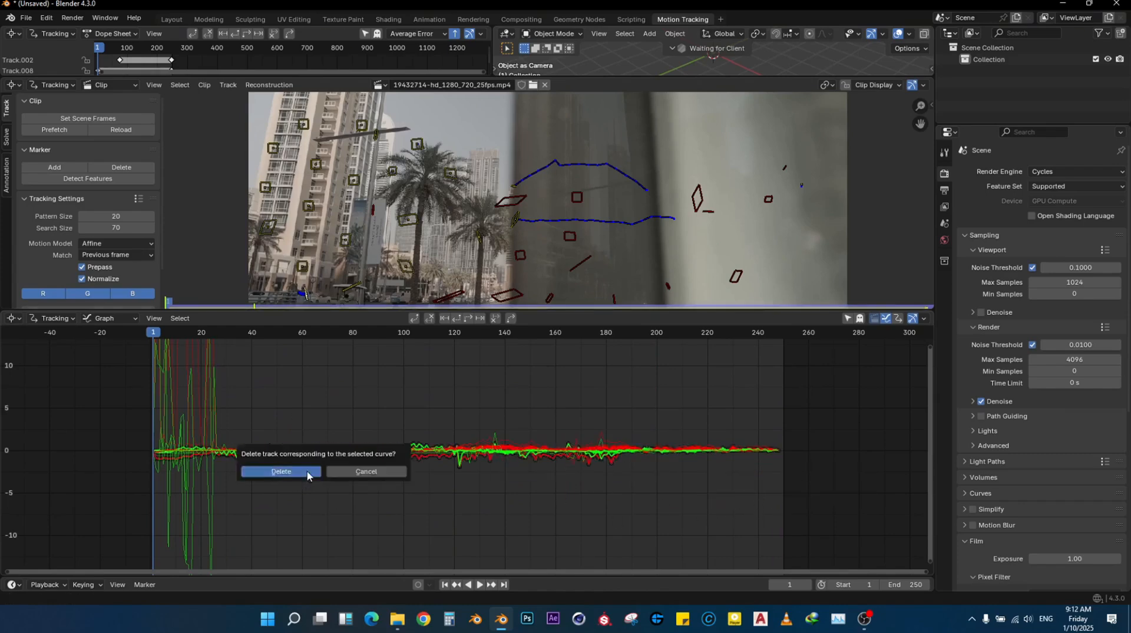
{"action": "left_click", "coordinate": [308, 472]}
Step: Delete the tracks whose curves plunge far below the baseline within the first 25 frames
{"action": "left_click", "coordinate": [214, 508]}
{"action": "key", "text": "x"}
{"action": "left_click", "coordinate": [211, 507]}
{"action": "left_click", "coordinate": [184, 516]}
{"action": "key", "text": "x"}
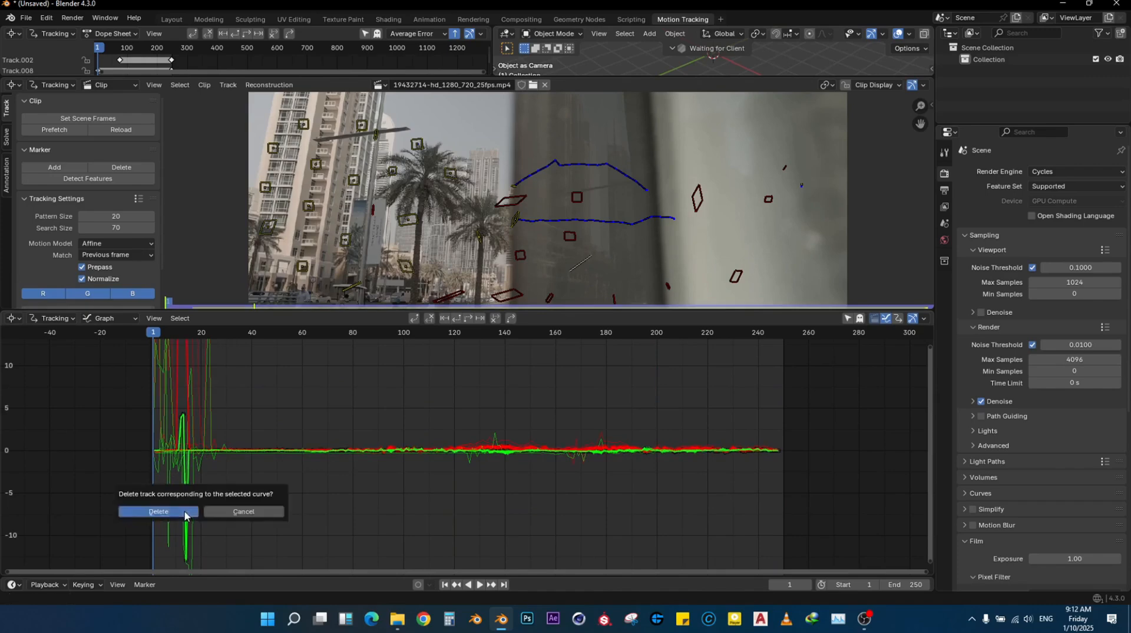
{"action": "left_click", "coordinate": [184, 514]}
{"action": "left_click", "coordinate": [184, 511]}
{"action": "key", "text": "x"}
{"action": "left_click", "coordinate": [188, 506]}
{"action": "left_click", "coordinate": [186, 479]}
{"action": "key", "text": "x"}
{"action": "left_click", "coordinate": [187, 476]}
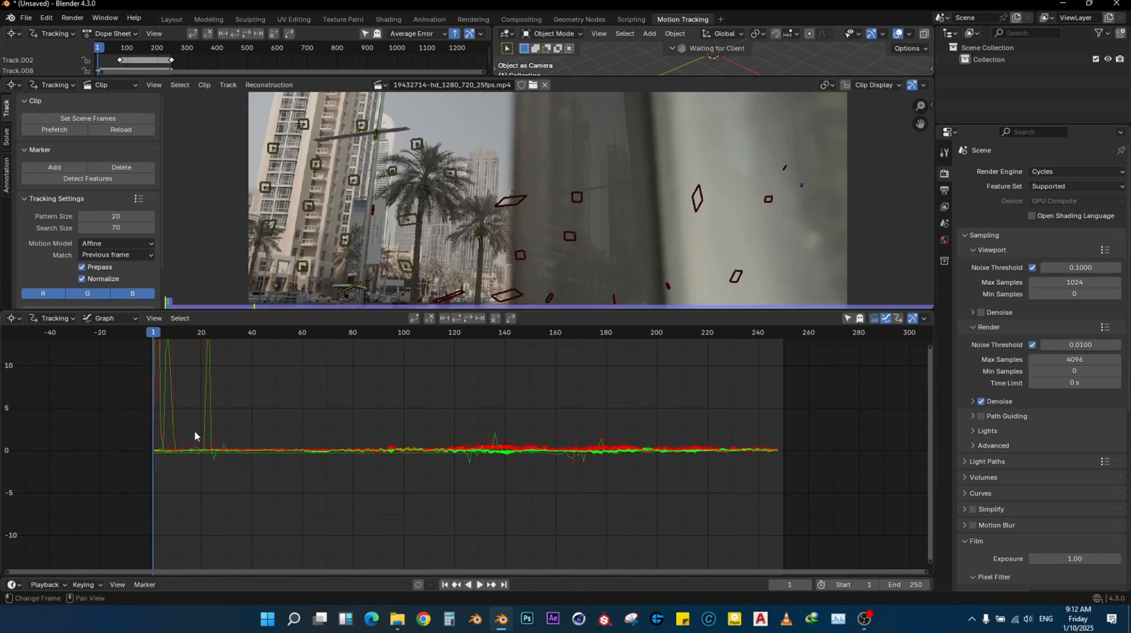
Step: Delete the remaining tracks whose curves shoot upward near frames 23, 3 and 7
{"action": "left_click", "coordinate": [211, 391]}
{"action": "key", "text": "x"}
{"action": "left_click", "coordinate": [212, 389]}
{"action": "left_click", "coordinate": [159, 404]}
{"action": "key", "text": "x"}
{"action": "left_click", "coordinate": [160, 403]}
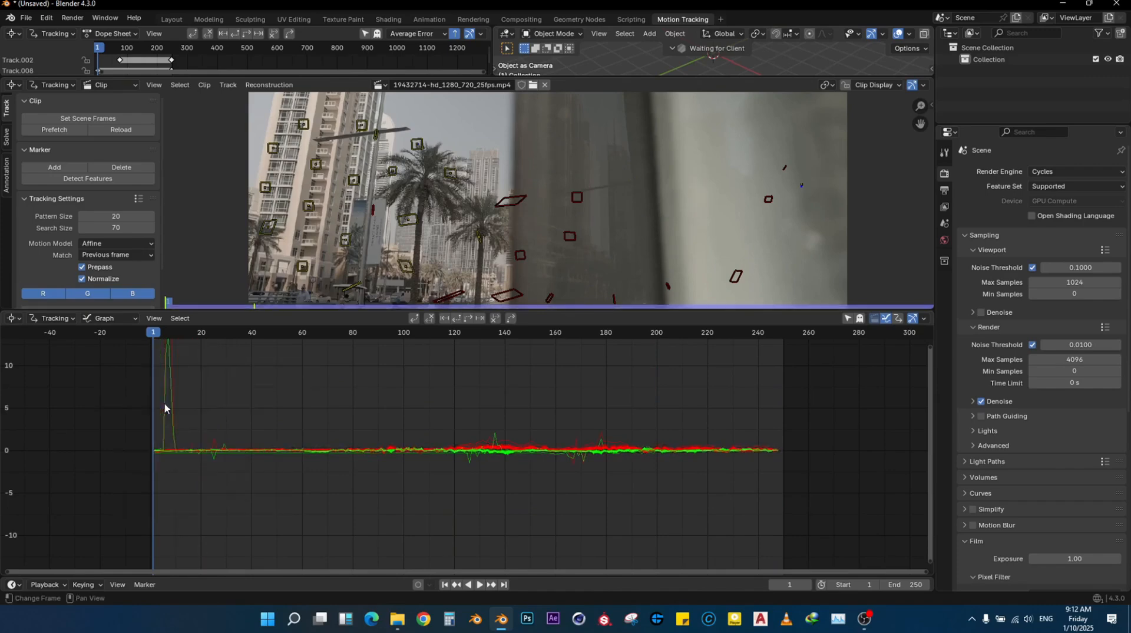
{"action": "left_click", "coordinate": [169, 406]}
{"action": "key", "text": "x"}
{"action": "left_click", "coordinate": [171, 410]}
Step: Delete the tracks whose curves peak near frames 136 and 178, fitting the graph to the remaining curves
{"action": "left_click", "coordinate": [495, 437]}
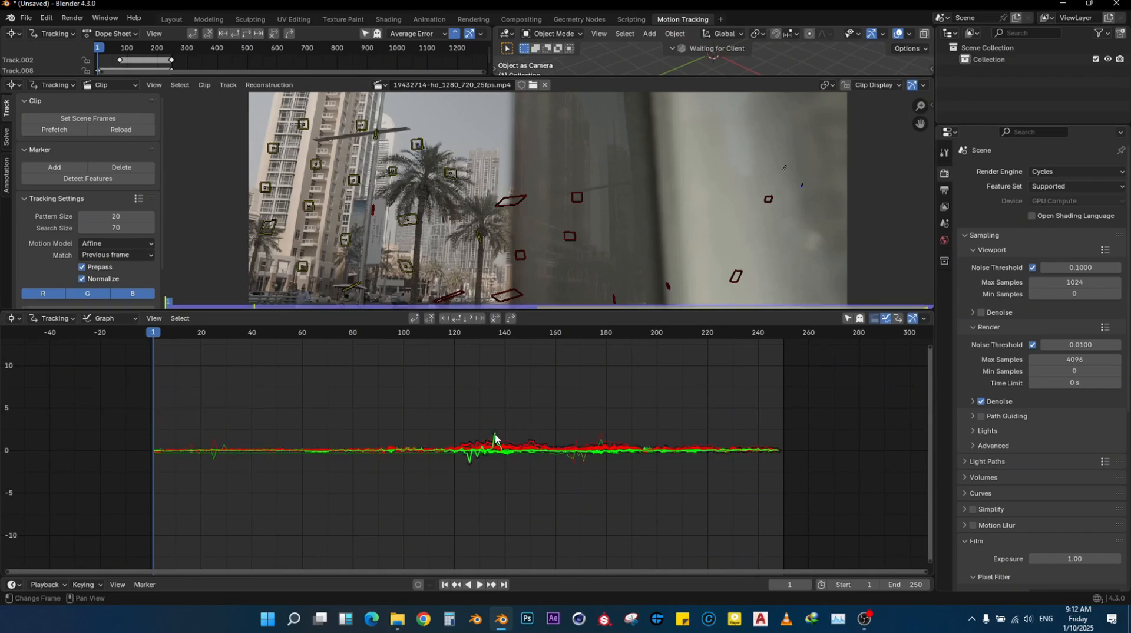
{"action": "key", "text": "x"}
{"action": "left_click", "coordinate": [531, 420]}
{"action": "key", "text": "Home"}
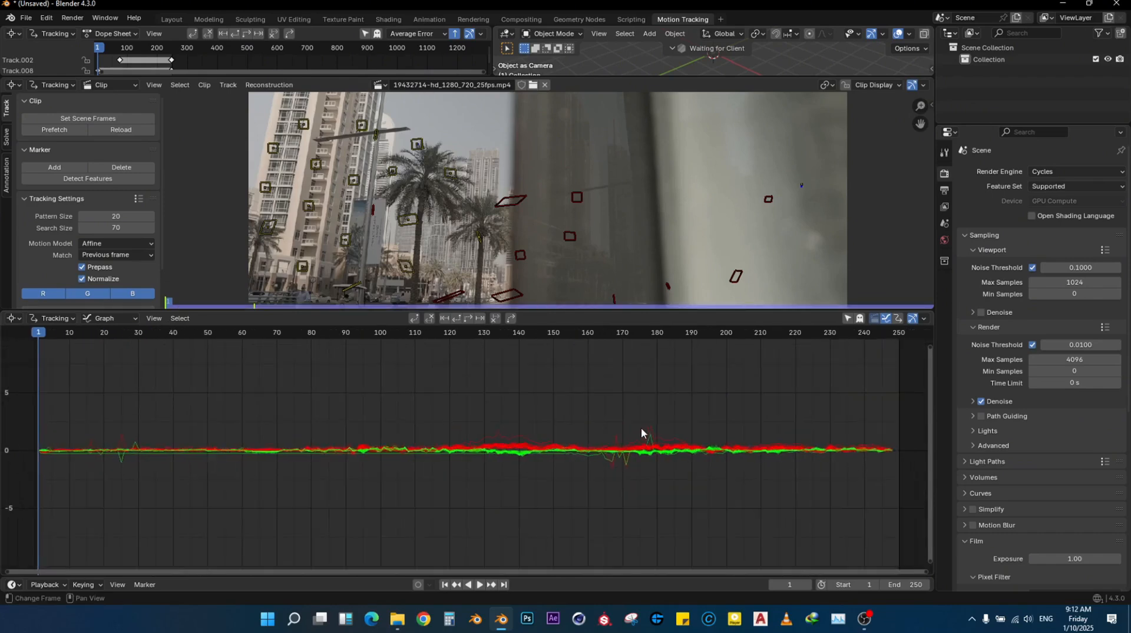
{"action": "left_click", "coordinate": [651, 428]}
{"action": "key", "text": "x"}
{"action": "left_click", "coordinate": [652, 422]}
Step: Delete the track whose curve bulges upward around frame 135 and the one dipping near frame 25
{"action": "left_click", "coordinate": [499, 428]}
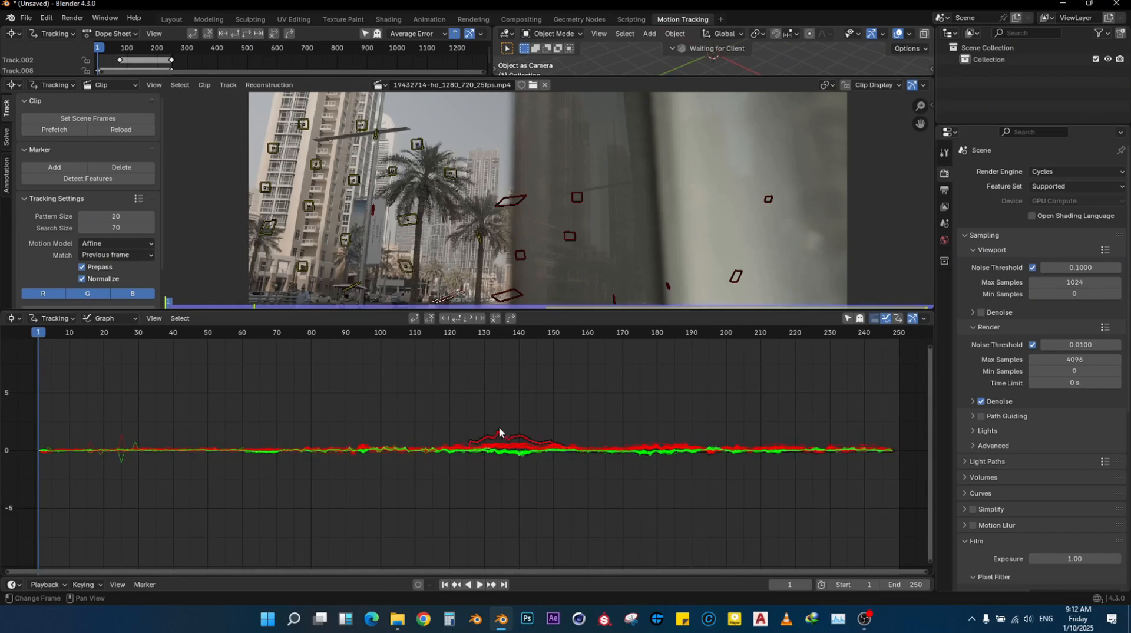
{"action": "key", "text": "x"}
{"action": "left_click", "coordinate": [505, 424]}
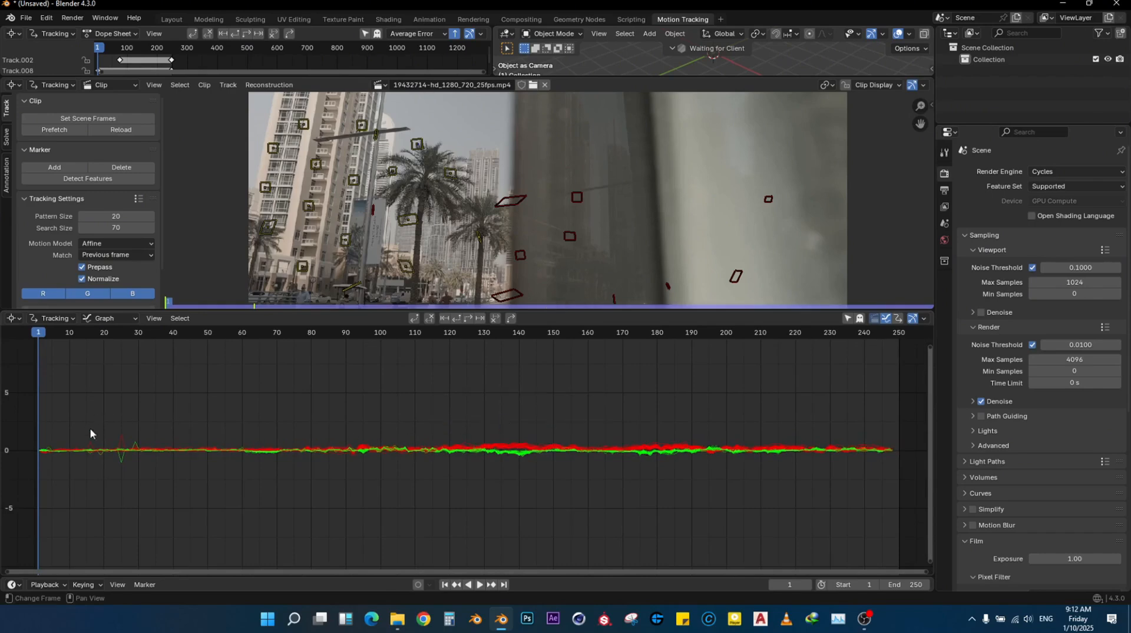
{"action": "left_click", "coordinate": [124, 441]}
{"action": "key", "text": "x"}
{"action": "left_click", "coordinate": [144, 425]}
Step: Shrink the graph area and enlarge the footage so the whole video frame fills the clip area
{"action": "scroll", "coordinate": [500, 439], "scroll_direction": "down", "scroll_amount": 3}
{"action": "scroll", "coordinate": [561, 239], "scroll_direction": "down", "scroll_amount": 4}
{"action": "scroll", "coordinate": [647, 250], "scroll_direction": "up", "scroll_amount": 1}
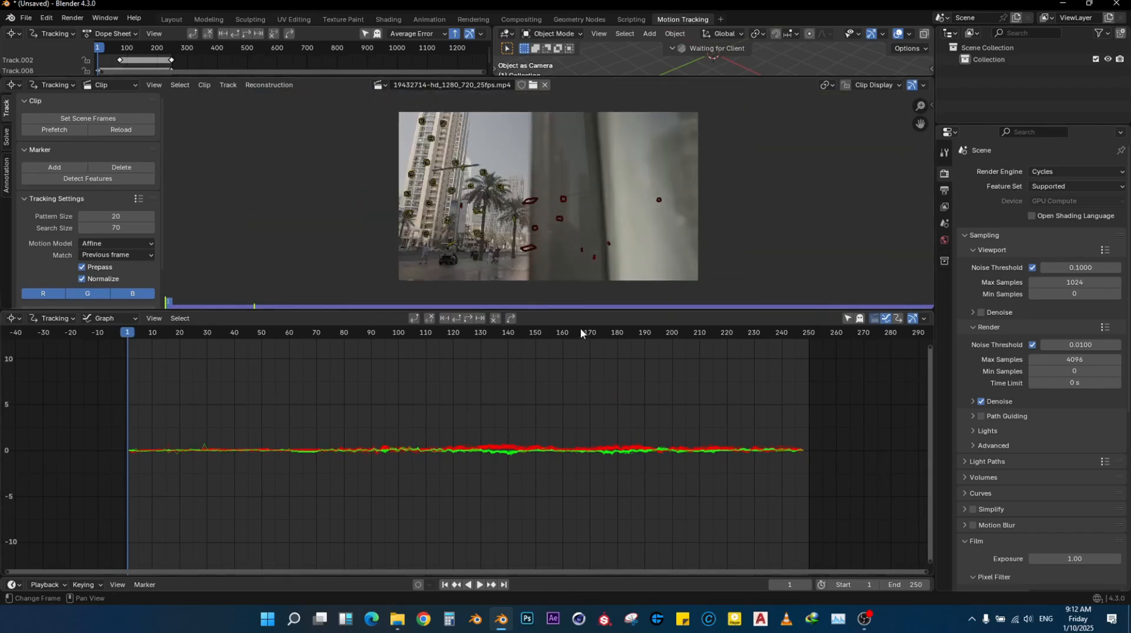
{"action": "left_click_drag", "start_coordinate": [583, 311], "coordinate": [591, 461]}
{"action": "scroll", "coordinate": [592, 321], "scroll_direction": "up", "scroll_amount": 2}
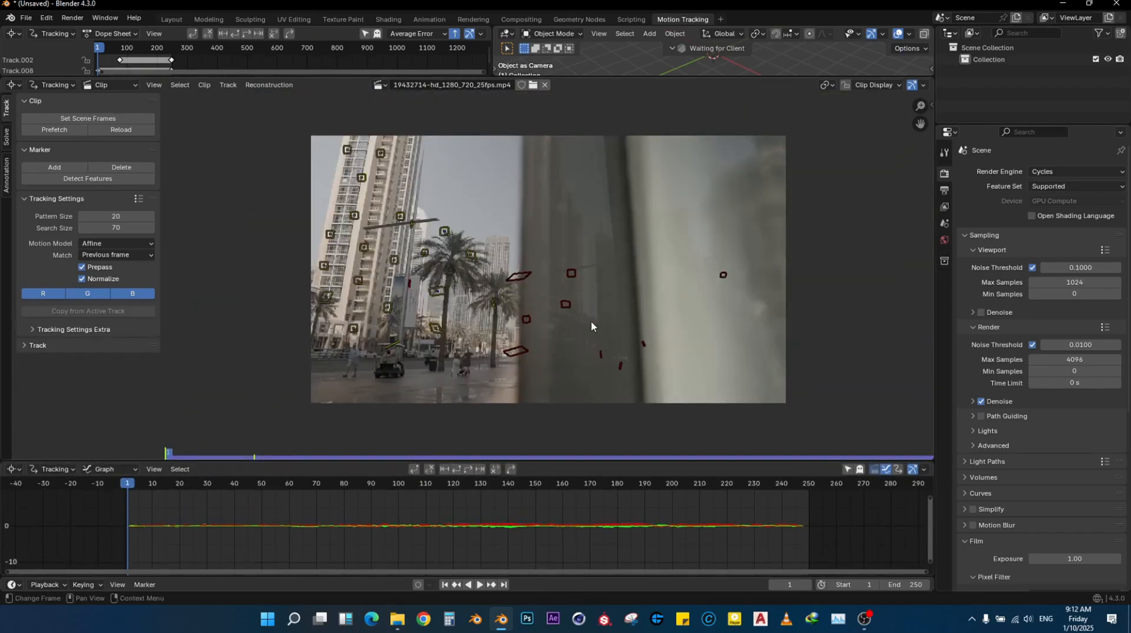
{"action": "scroll", "coordinate": [608, 314], "scroll_direction": "up", "scroll_amount": 1}
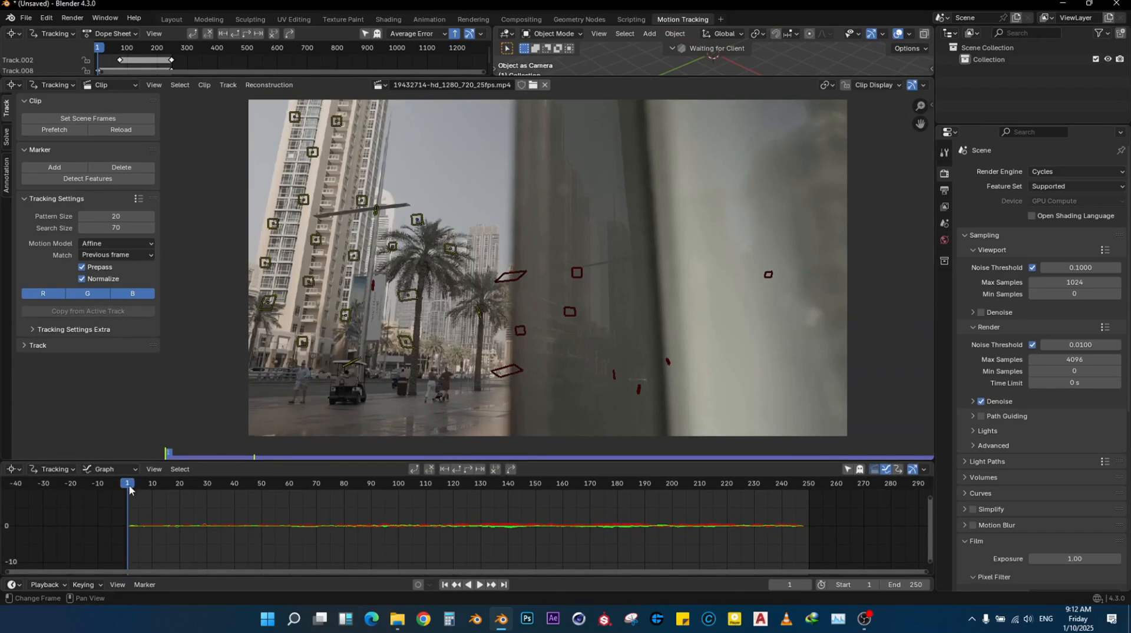
Step: Scrub the footage to frame 136 and delete the skewed track beside the base of the second palm trunk
{"action": "left_click_drag", "start_coordinate": [133, 491], "coordinate": [497, 519]}
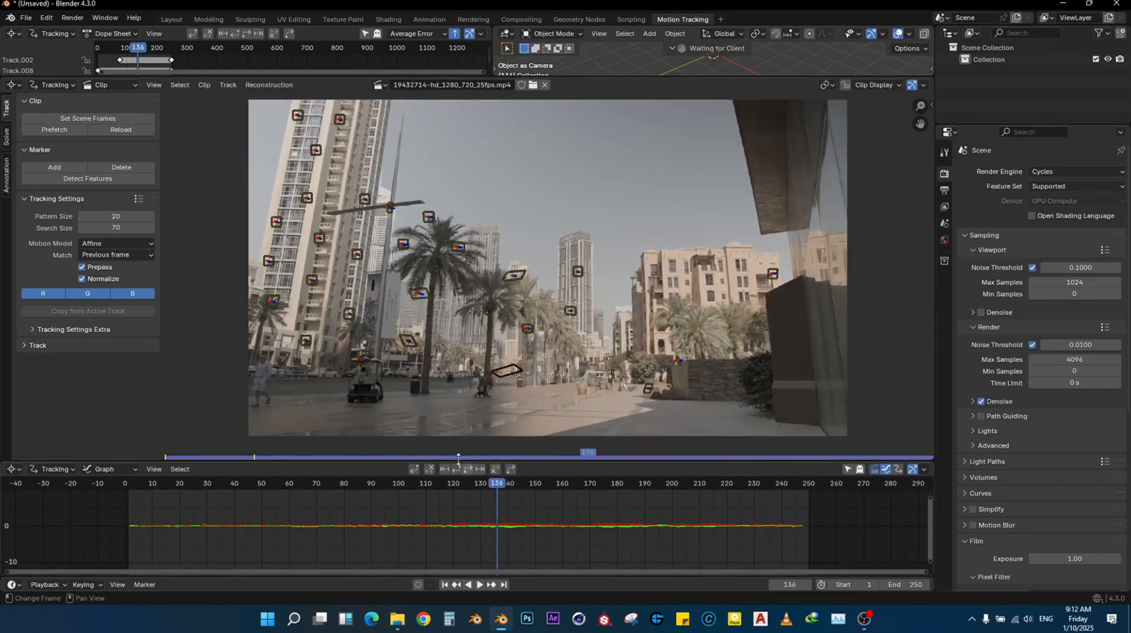
{"action": "left_click", "coordinate": [509, 373]}
{"action": "key", "text": "x"}
{"action": "left_click", "coordinate": [510, 372]}
Step: Scrub to frame 223 and delete the inaccurate tracks above the second palm and at the far end of the plaza
{"action": "left_click_drag", "start_coordinate": [495, 491], "coordinate": [735, 487]}
{"action": "left_click", "coordinate": [518, 277]}
{"action": "key", "text": "x"}
{"action": "left_click", "coordinate": [518, 277]}
{"action": "left_click", "coordinate": [624, 376]}
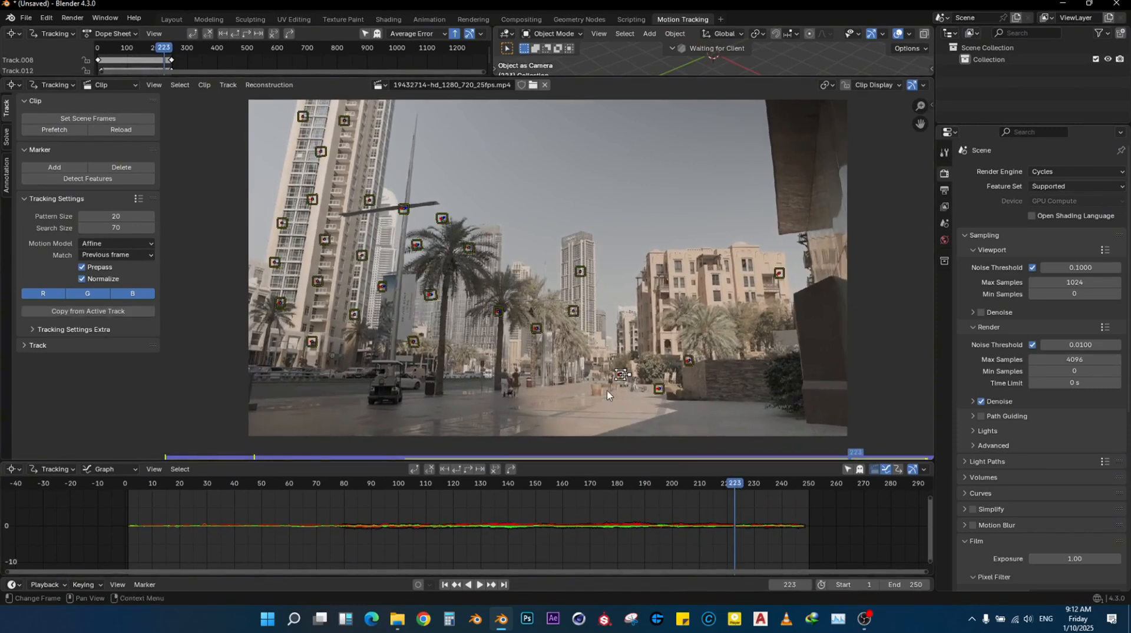
{"action": "left_click", "coordinate": [608, 395]}
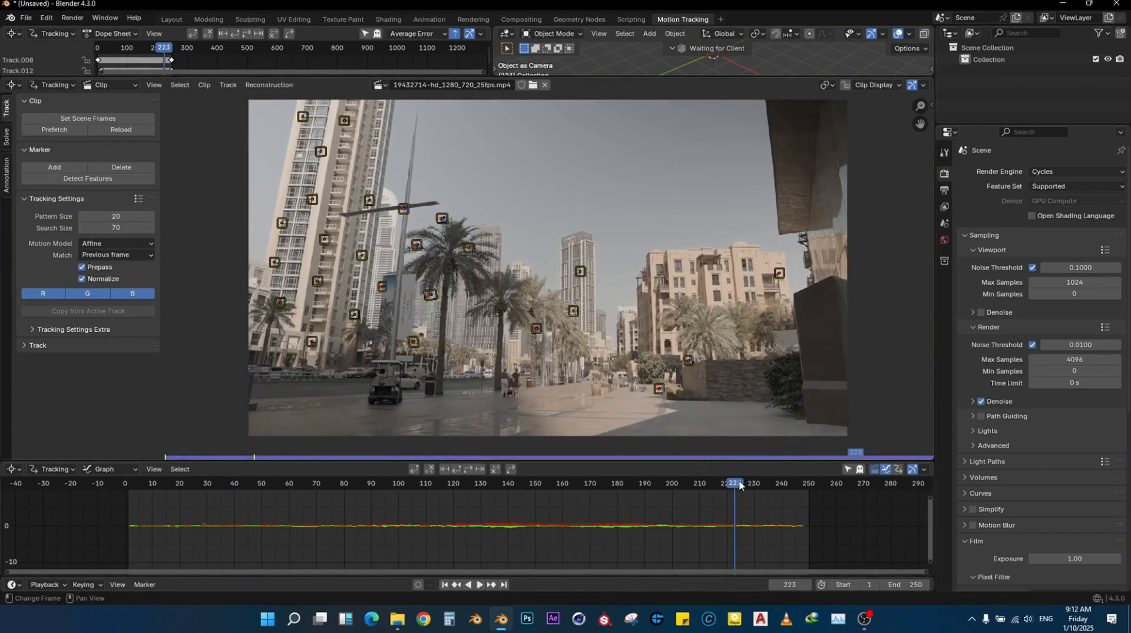
Step: Scrub back to frame 100 and reveal all the hidden tracks together with the new ones
{"action": "mouse_move", "coordinate": [736, 483]}
{"action": "left_mouse_down"}
{"action": "mouse_move", "coordinate": [797, 488]}
{"action": "mouse_move", "coordinate": [248, 486]}
{"action": "mouse_move", "coordinate": [305, 485]}
{"action": "mouse_move", "coordinate": [399, 430]}
{"action": "left_mouse_up"}
{"action": "key", "text": "a"}
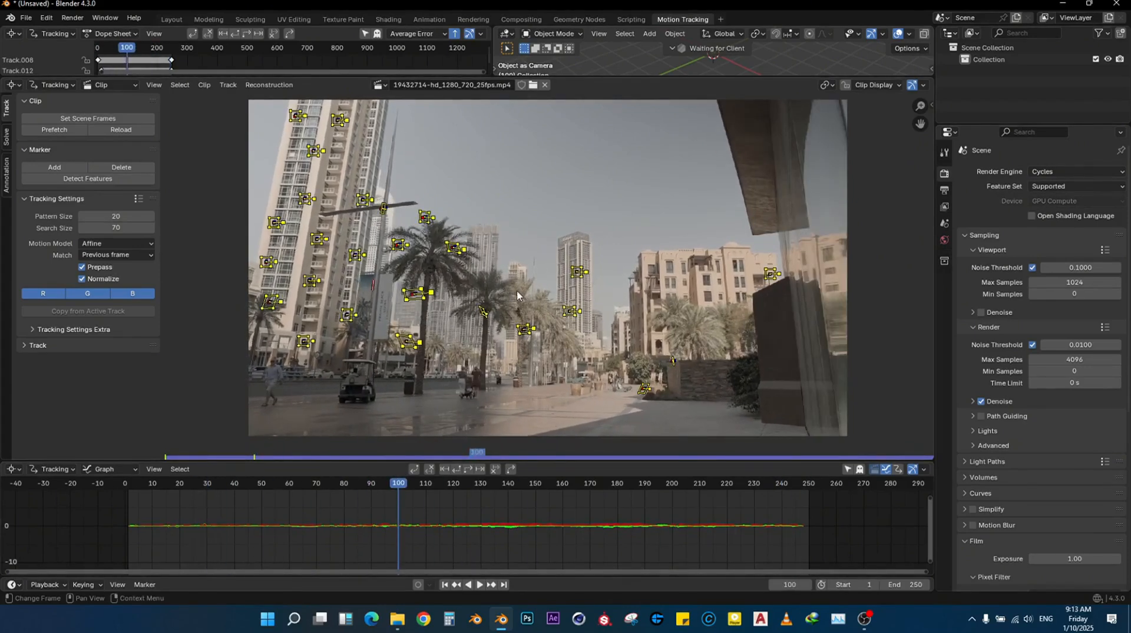
{"action": "key", "text": "alt+h"}
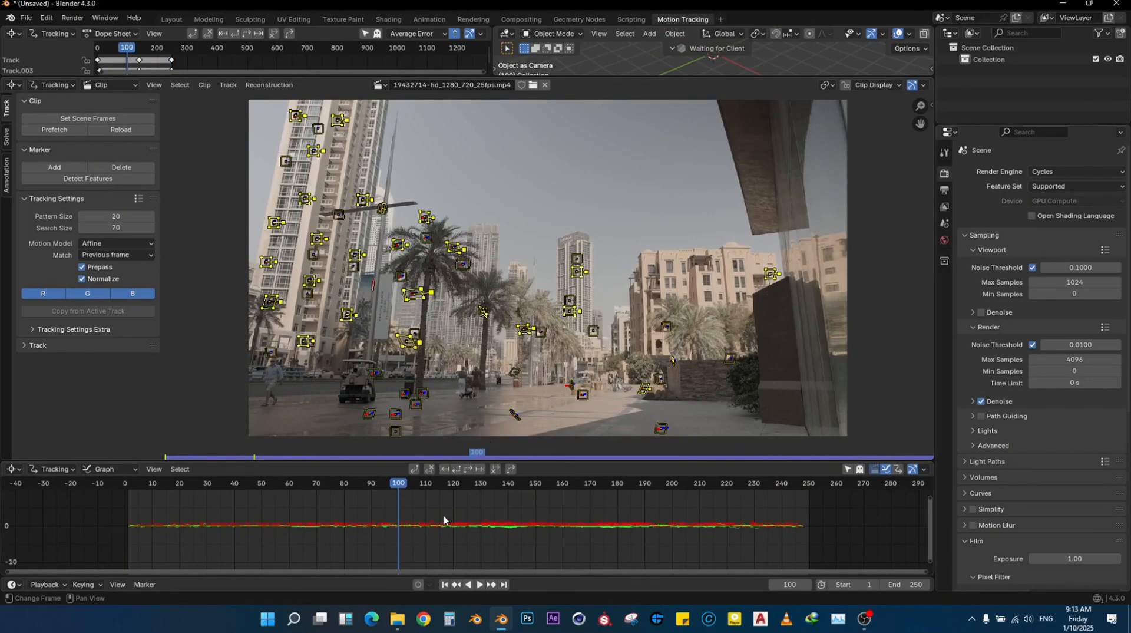
{"action": "left_click", "coordinate": [138, 509]}
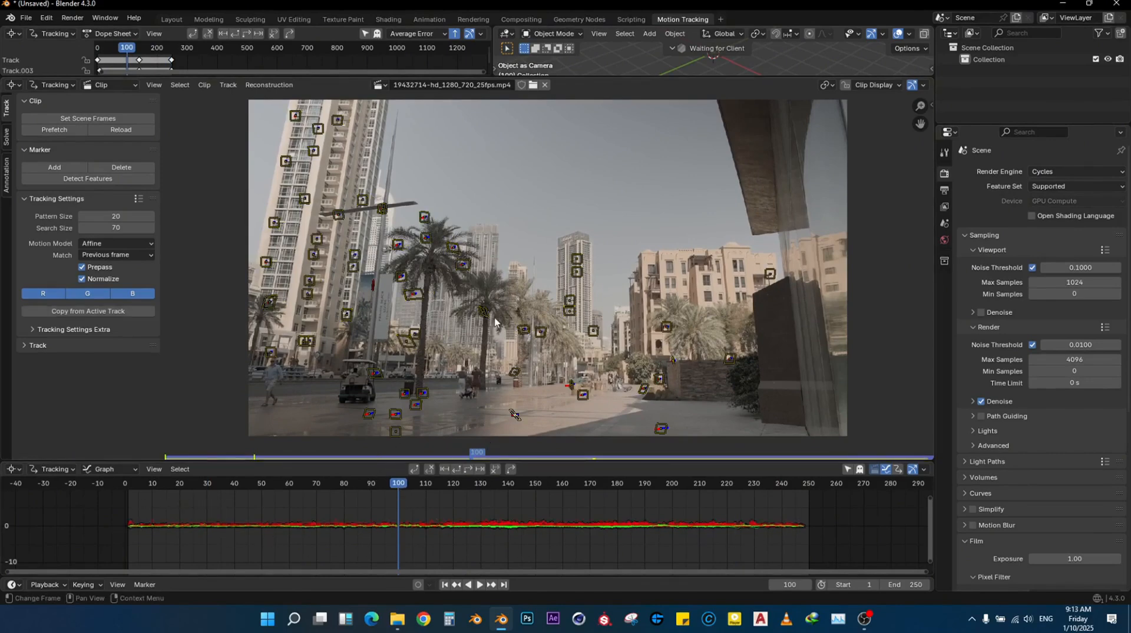
Step: Solve the camera motion from the cleaned-up tracks
{"action": "left_click", "coordinate": [7, 136]}
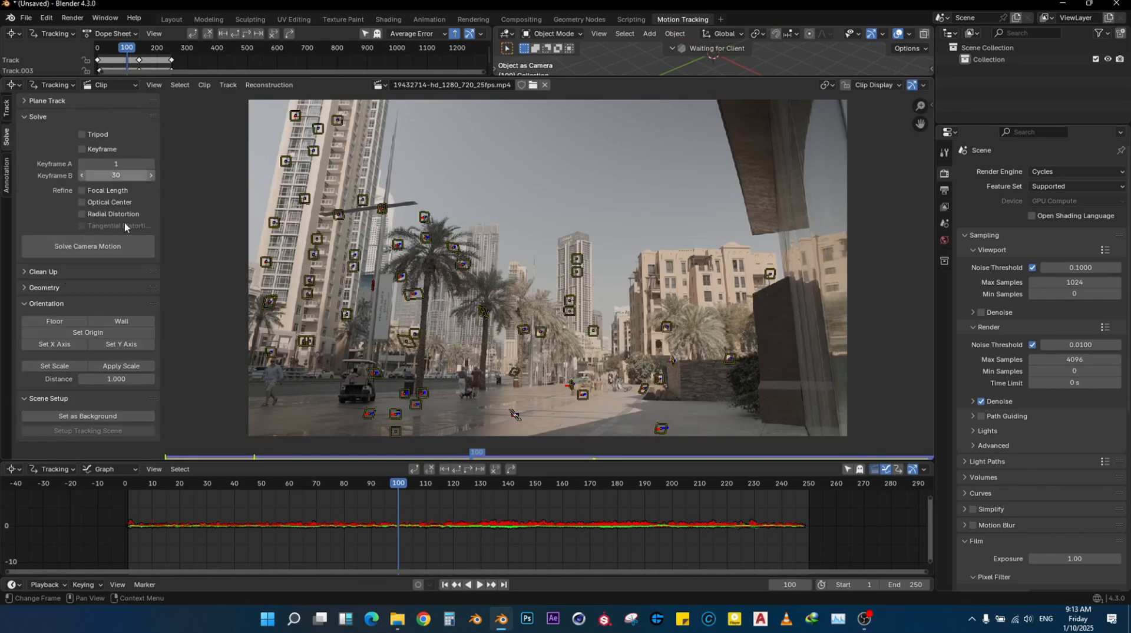
{"action": "left_click", "coordinate": [63, 248]}
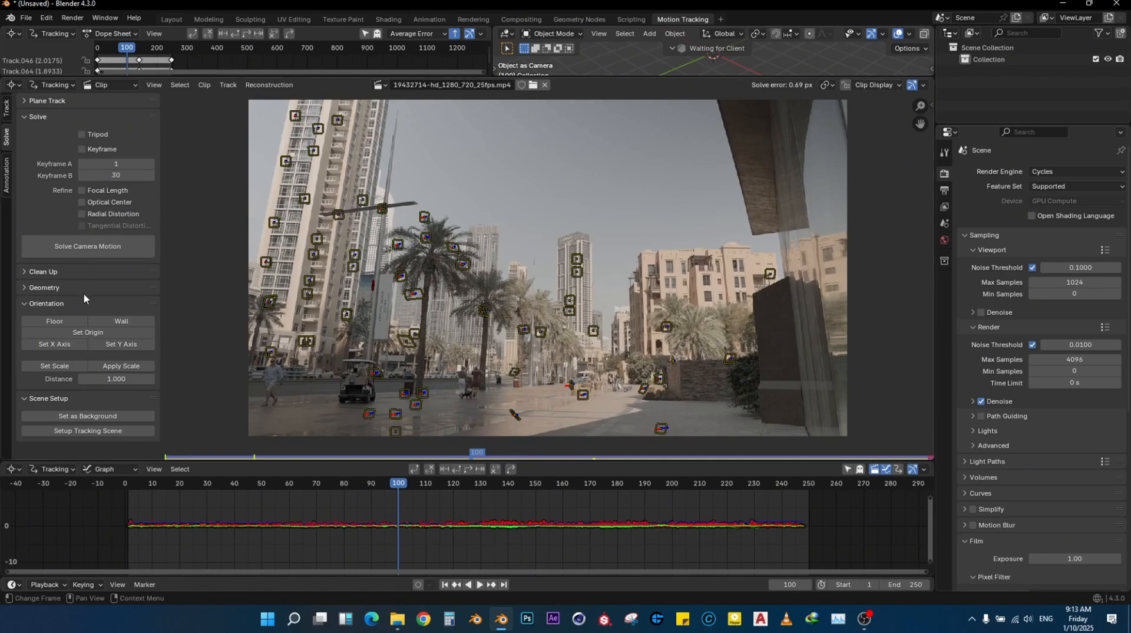
Step: Set the footage as the camera background and set up the tracking scene
{"action": "left_click", "coordinate": [90, 418]}
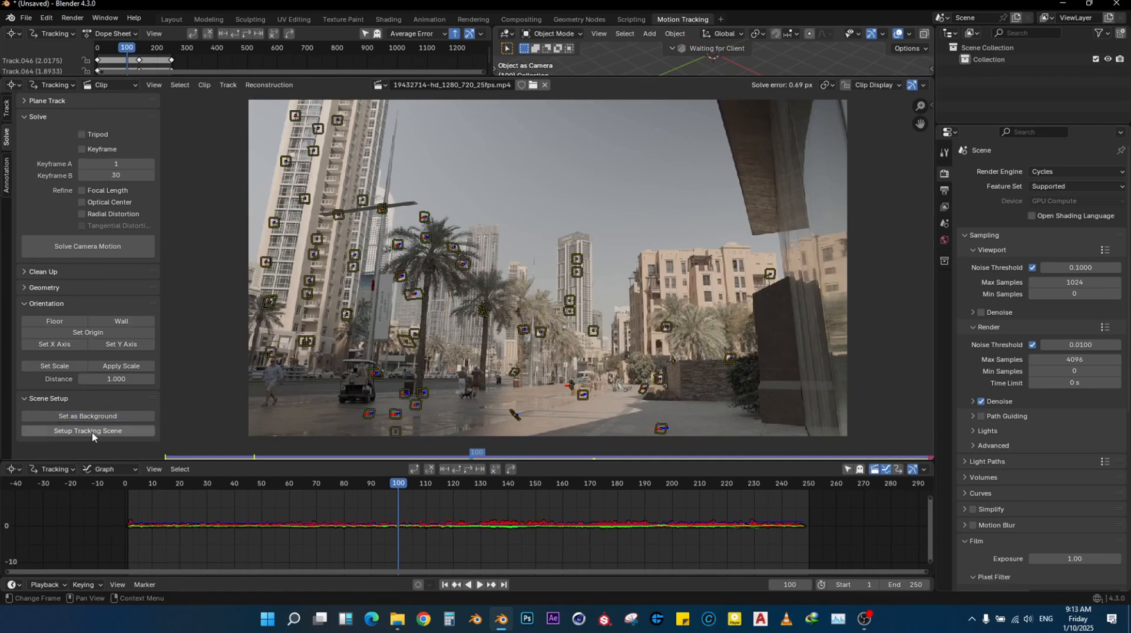
{"action": "left_click", "coordinate": [92, 432]}
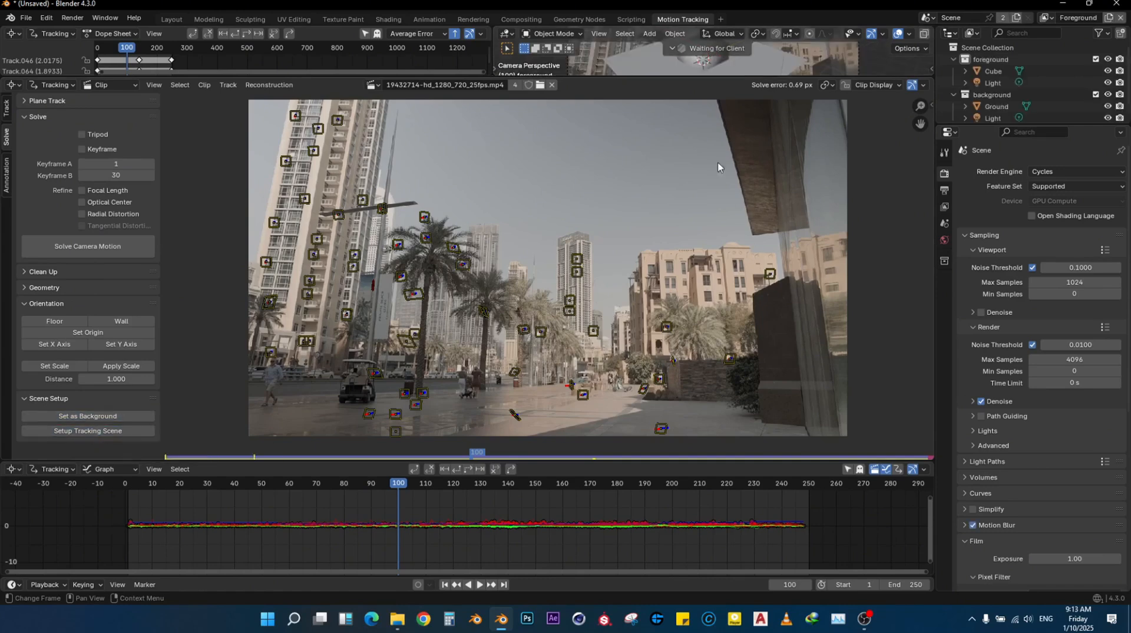
Step: Enlarge the 3D viewport and delete the foreground and background collections while keeping their objects
{"action": "left_click_drag", "start_coordinate": [649, 77], "coordinate": [648, 327]}
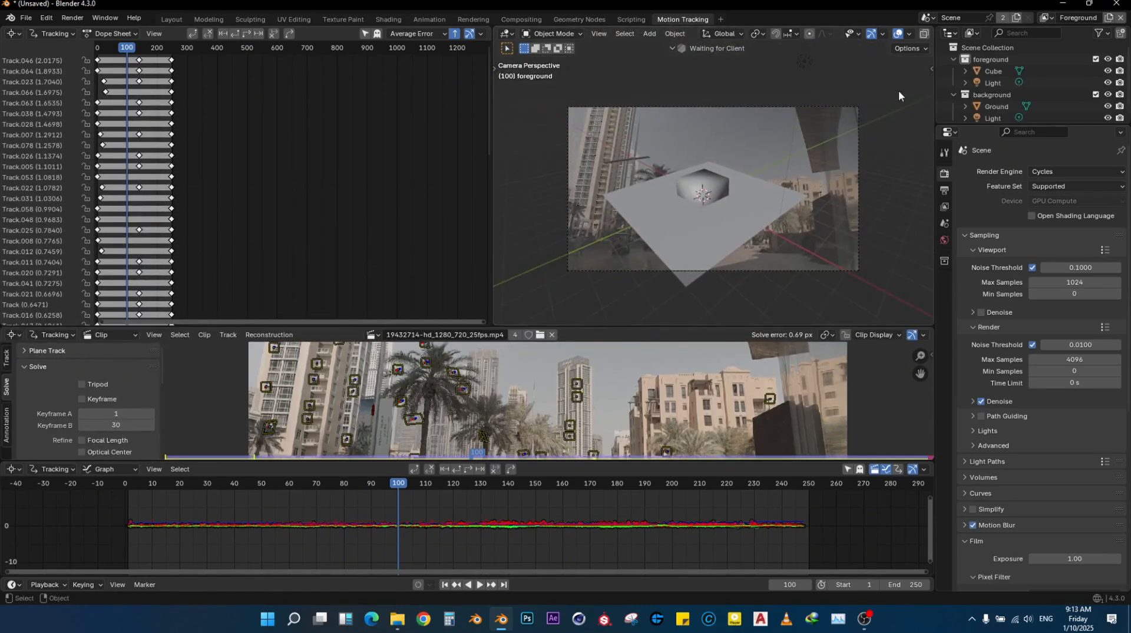
{"action": "left_click", "coordinate": [997, 59]}
{"action": "key", "text": "Delete"}
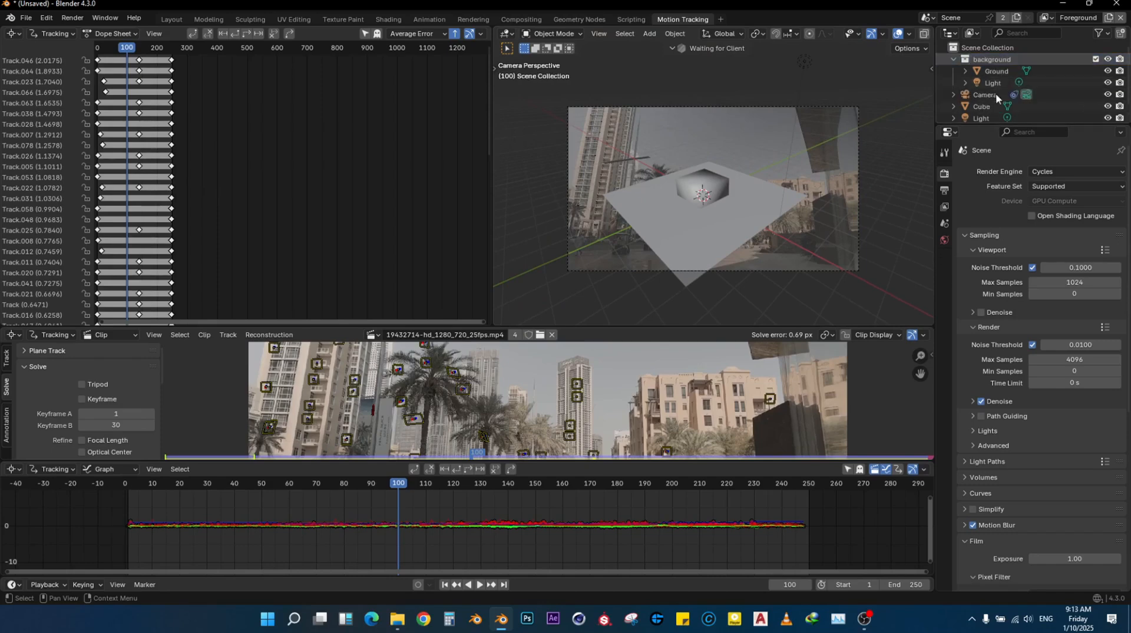
{"action": "left_click", "coordinate": [991, 59]}
{"action": "key", "text": "Delete"}
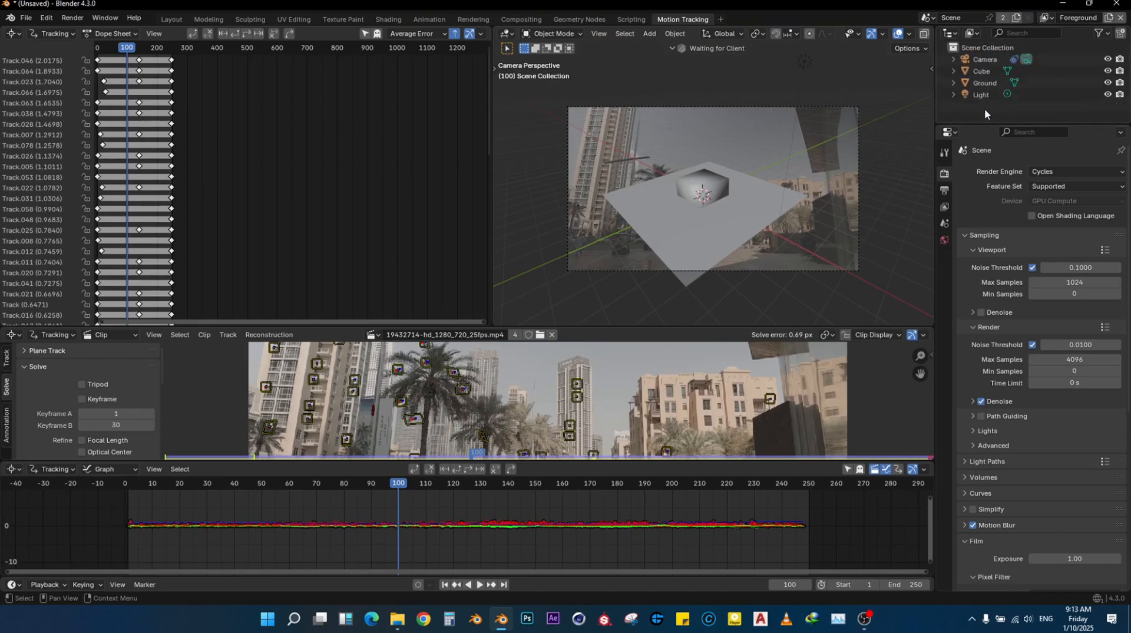
Step: Delete the light and the cube from the scene, and select the Ground plane
{"action": "left_click", "coordinate": [983, 94]}
{"action": "key", "text": "Delete"}
{"action": "left_click", "coordinate": [981, 71]}
{"action": "key", "text": "Delete"}
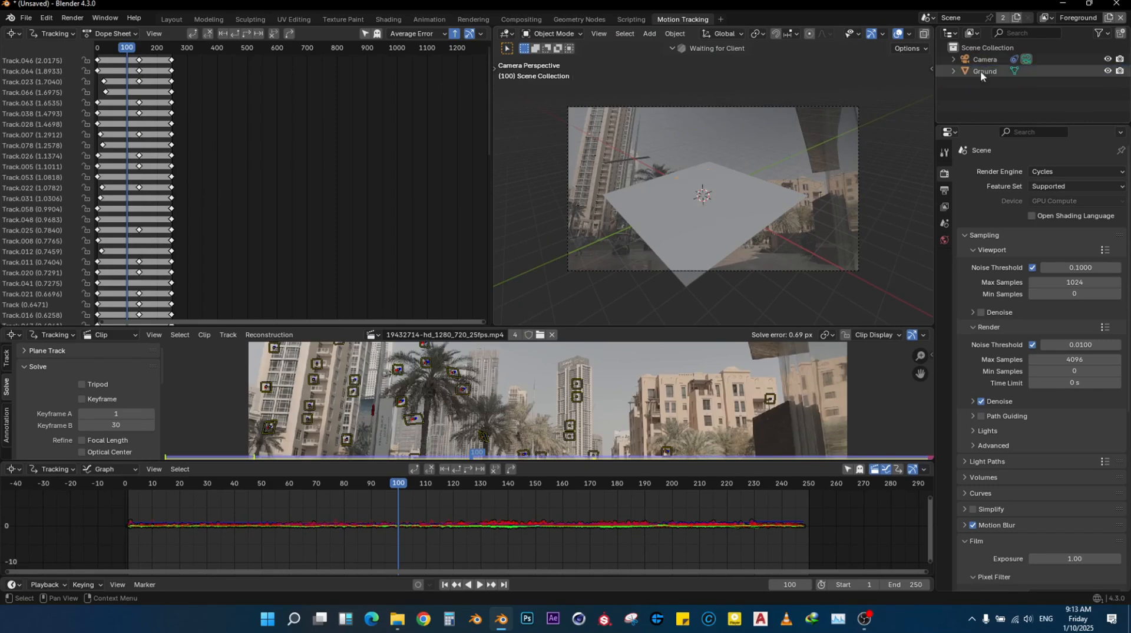
{"action": "left_click", "coordinate": [981, 71]}
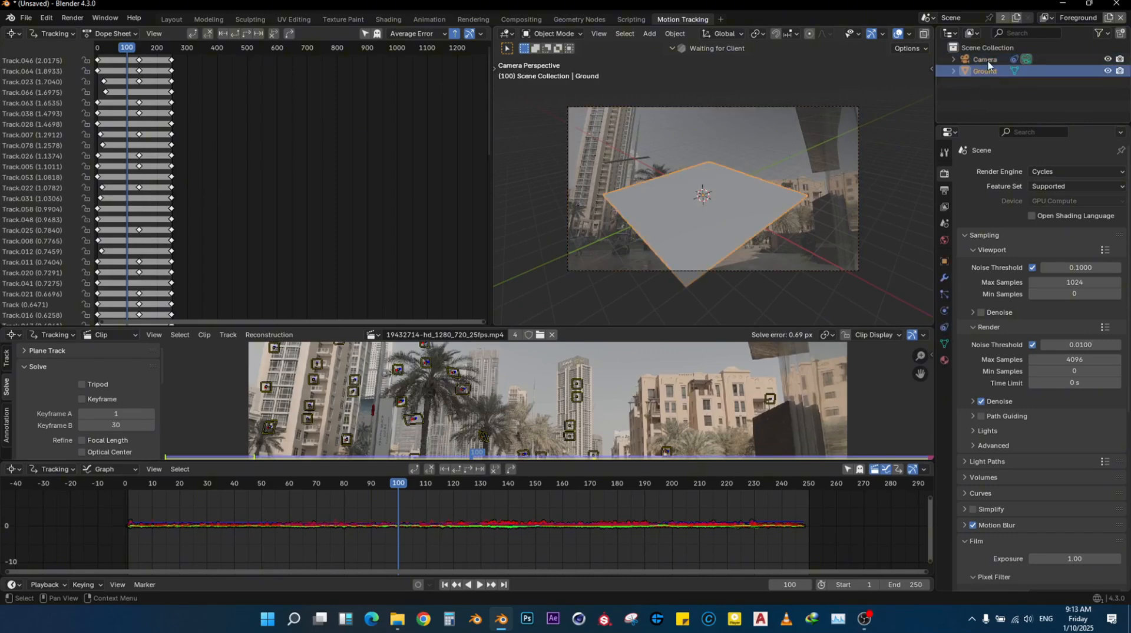
{"action": "left_click", "coordinate": [985, 59]}
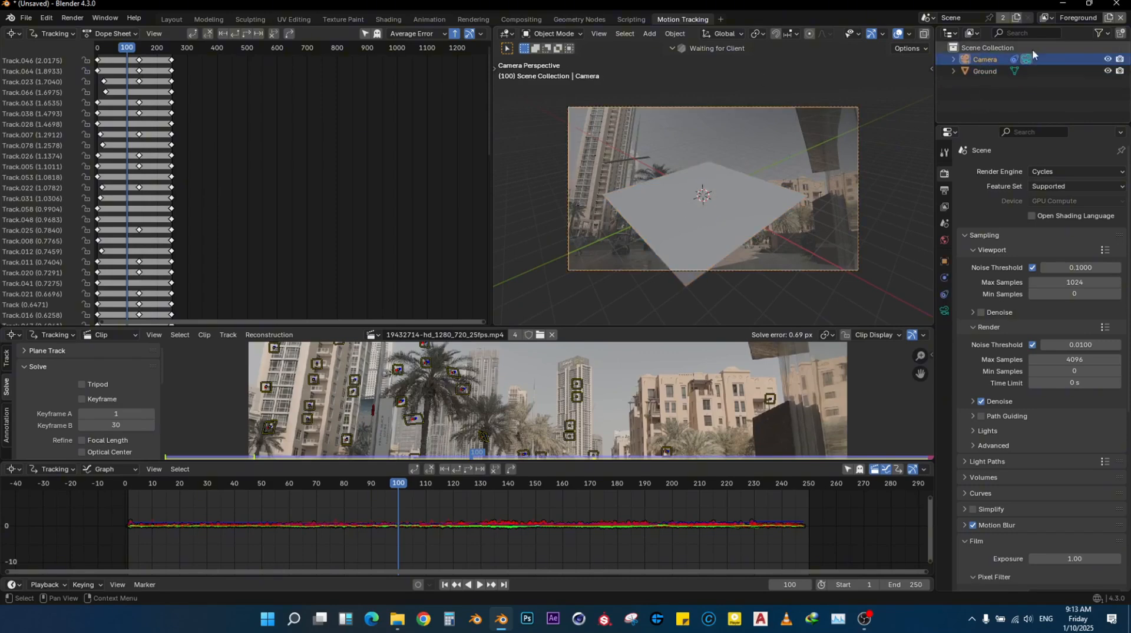
{"action": "left_click", "coordinate": [986, 70]}
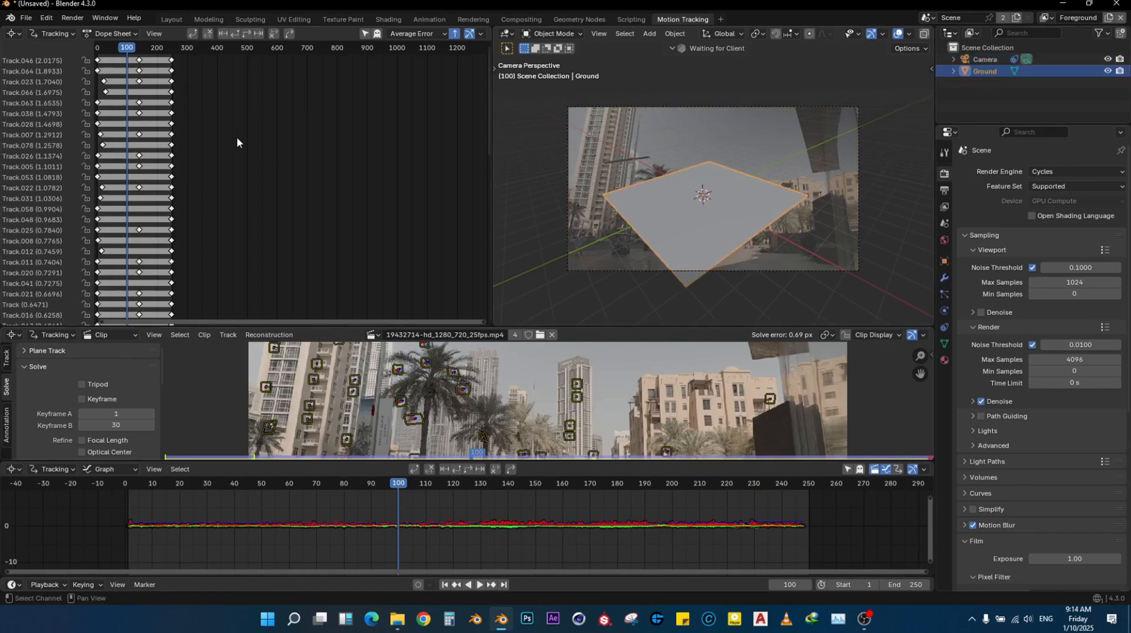
Step: Turn the dope sheet area into a second 3D viewport showing the ground and track points, and narrow it to widen the camera view
{"action": "left_click", "coordinate": [13, 33]}
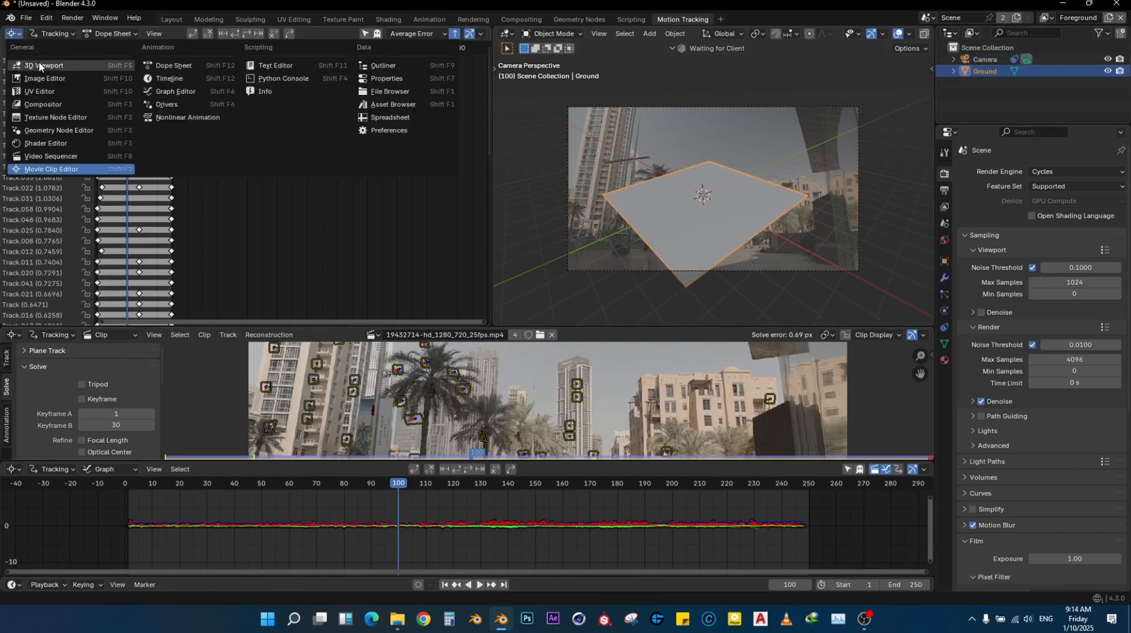
{"action": "left_click", "coordinate": [40, 65]}
{"action": "scroll", "coordinate": [226, 202], "scroll_direction": "down", "scroll_amount": 4}
{"action": "middle_click_drag", "start_coordinate": [229, 203], "coordinate": [241, 141]}
{"action": "scroll", "coordinate": [256, 195], "scroll_direction": "down", "scroll_amount": 4}
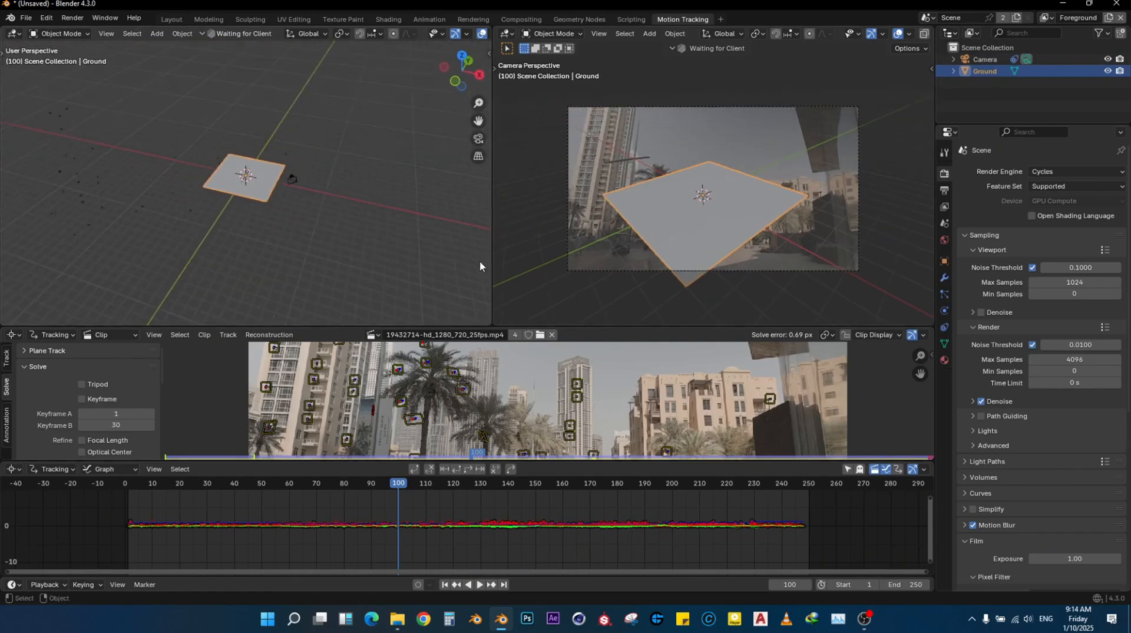
{"action": "left_click_drag", "start_coordinate": [492, 264], "coordinate": [382, 264]}
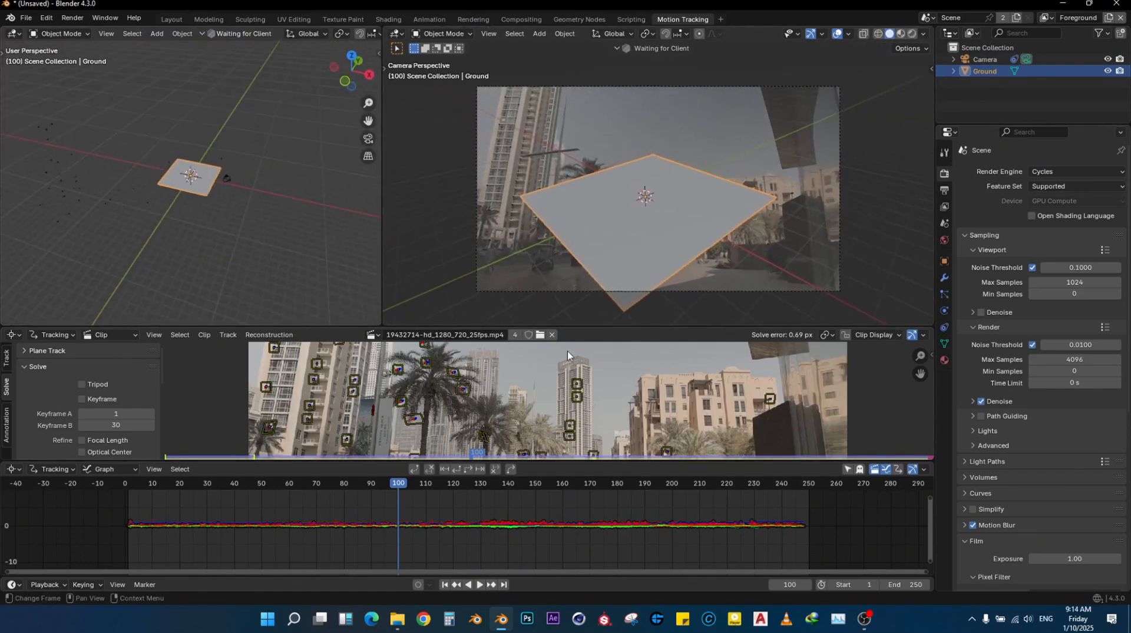
Step: Scrub to frame 139 and enlarge the clip editor so the pavement tracks in the footage are in view
{"action": "left_click_drag", "start_coordinate": [369, 485], "coordinate": [505, 484]}
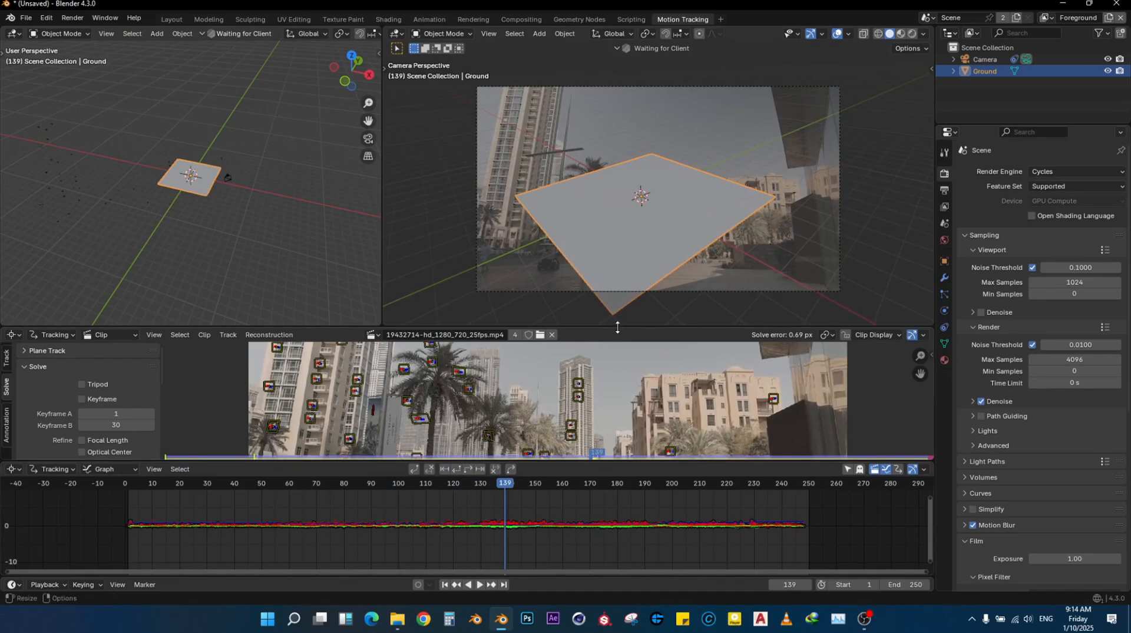
{"action": "left_click_drag", "start_coordinate": [618, 327], "coordinate": [620, 132]}
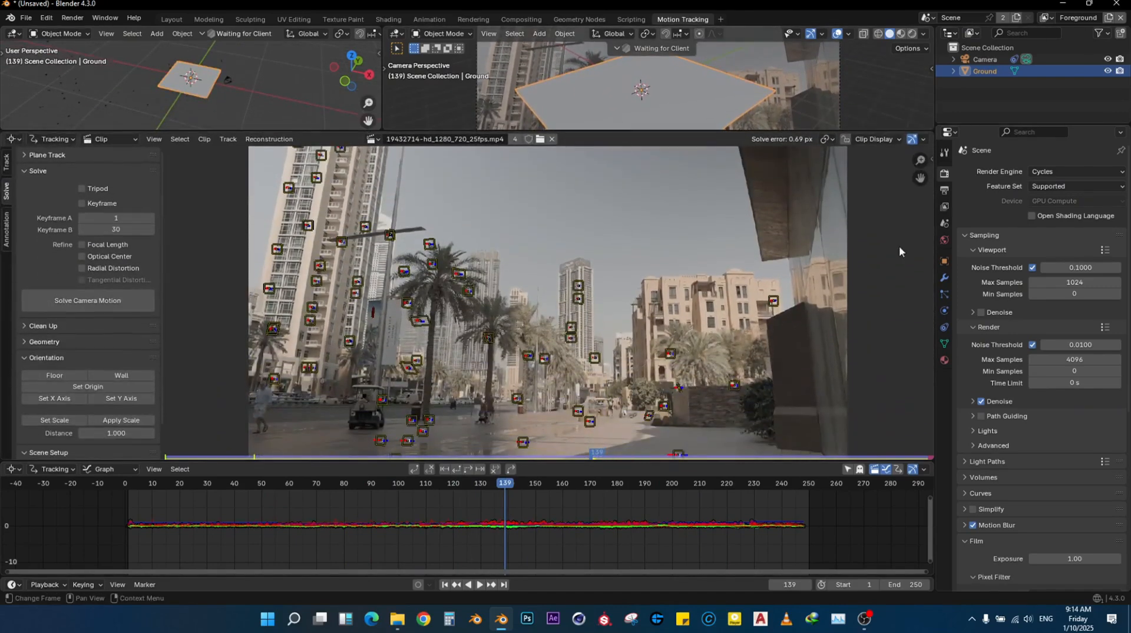
{"action": "left_click_drag", "start_coordinate": [923, 177], "coordinate": [916, 110]}
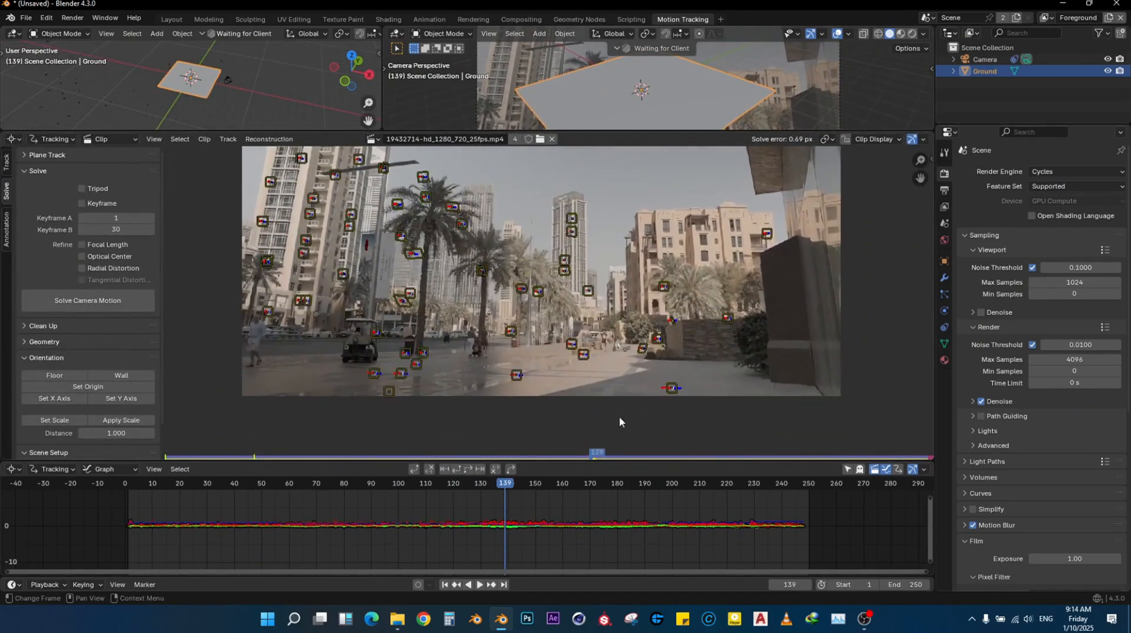
Step: Try to orient the floor from three pavement tracks: the front one near the wall, the central one and the one just behind it
{"action": "left_click", "coordinate": [671, 389]}
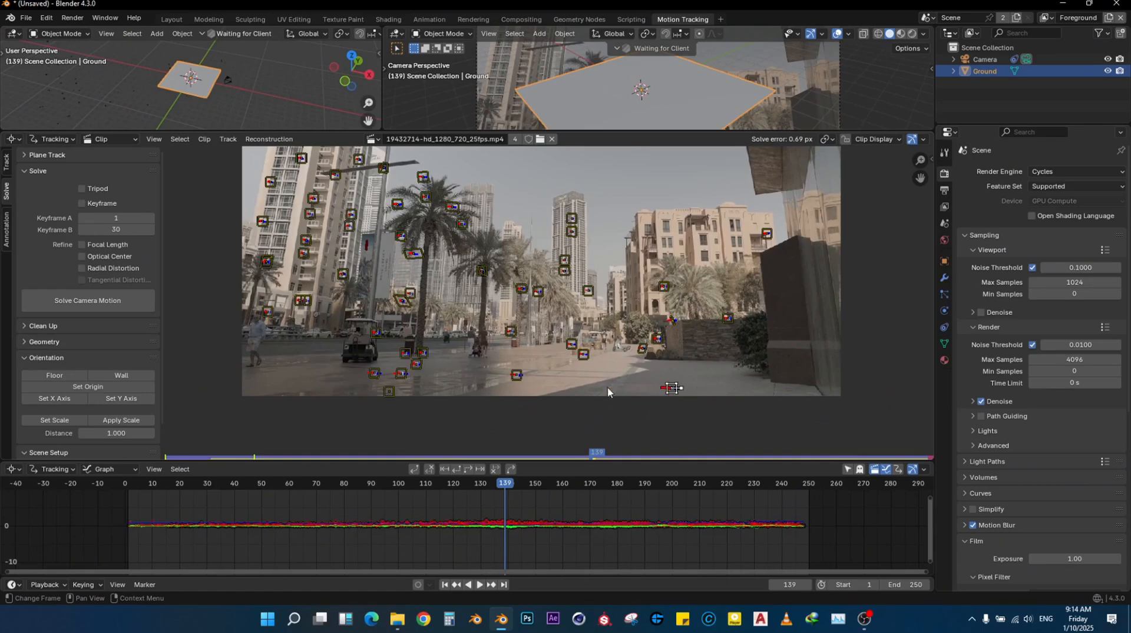
{"action": "left_click", "coordinate": [518, 376], "text": "shift"}
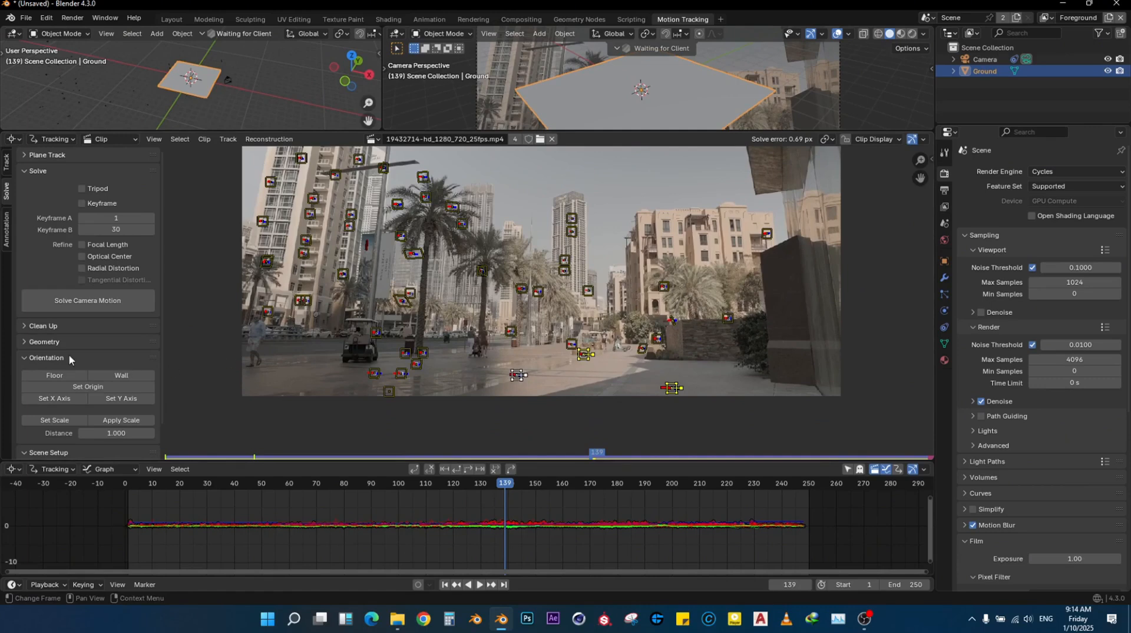
{"action": "scroll", "coordinate": [67, 370], "scroll_direction": "down", "scroll_amount": 6}
{"action": "scroll", "coordinate": [531, 318], "scroll_direction": "up", "scroll_amount": 3}
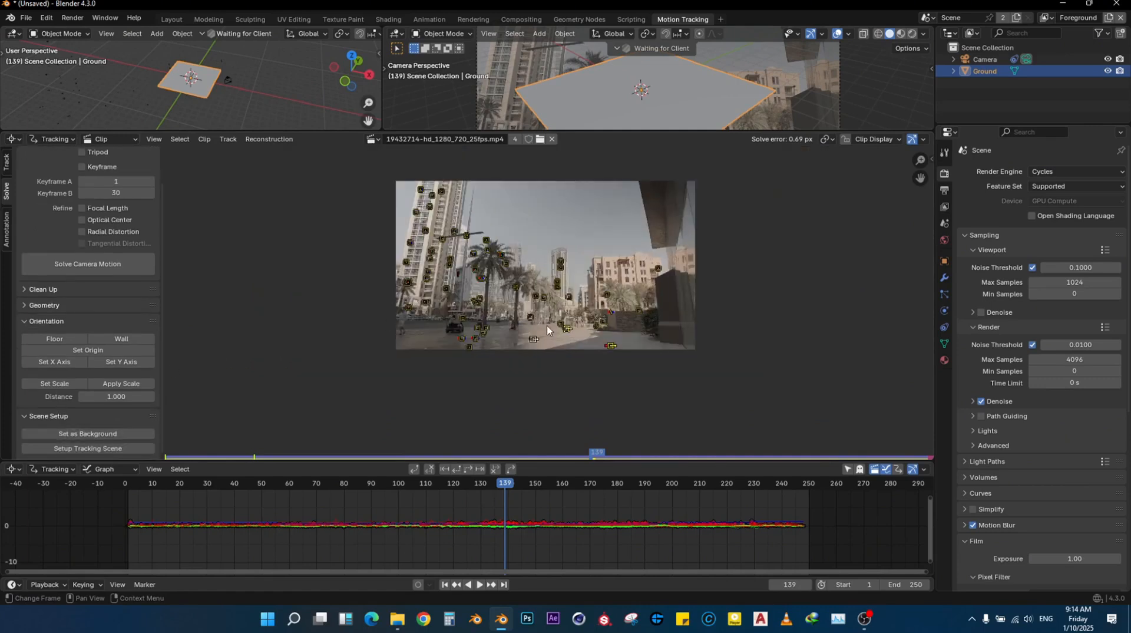
{"action": "scroll", "coordinate": [580, 362], "scroll_direction": "up", "scroll_amount": 1}
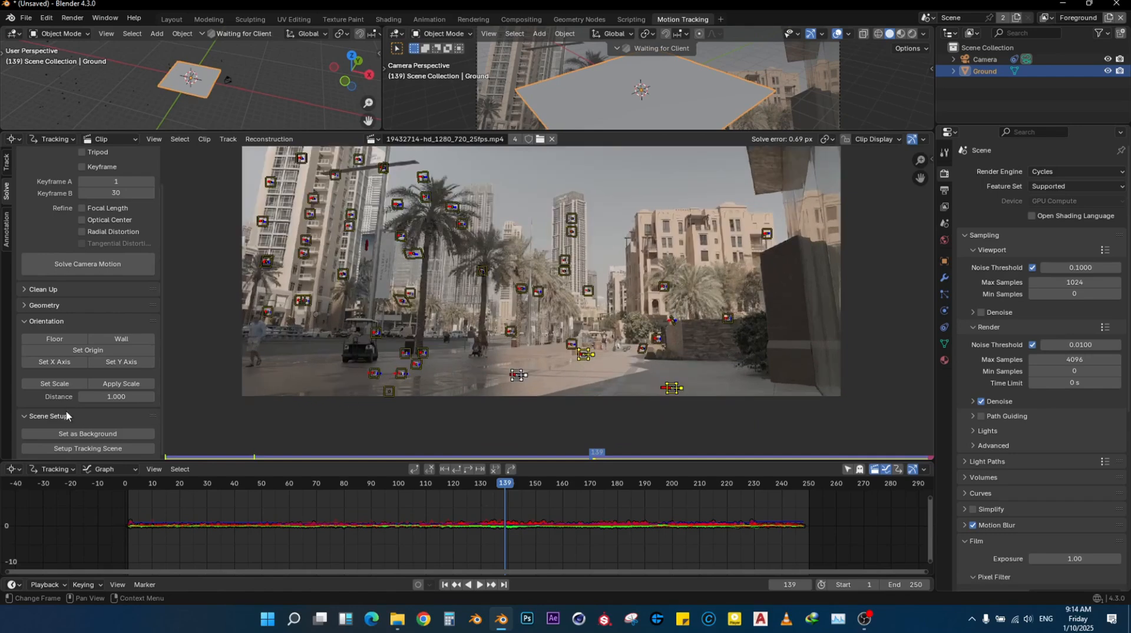
{"action": "left_click", "coordinate": [56, 339]}
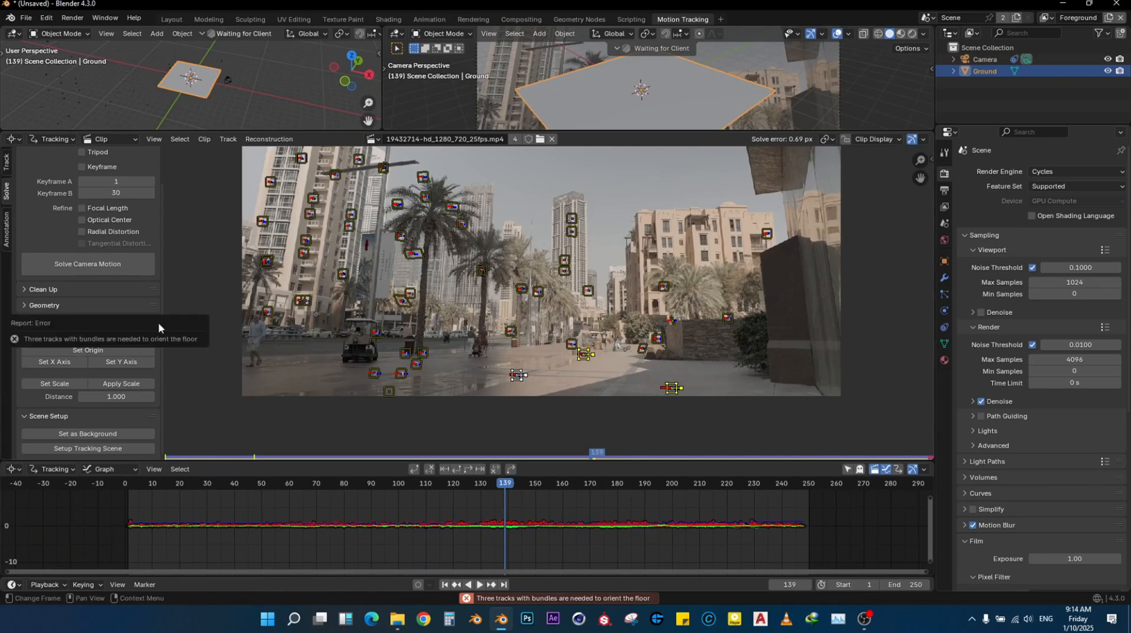
{"action": "left_click", "coordinate": [48, 341]}
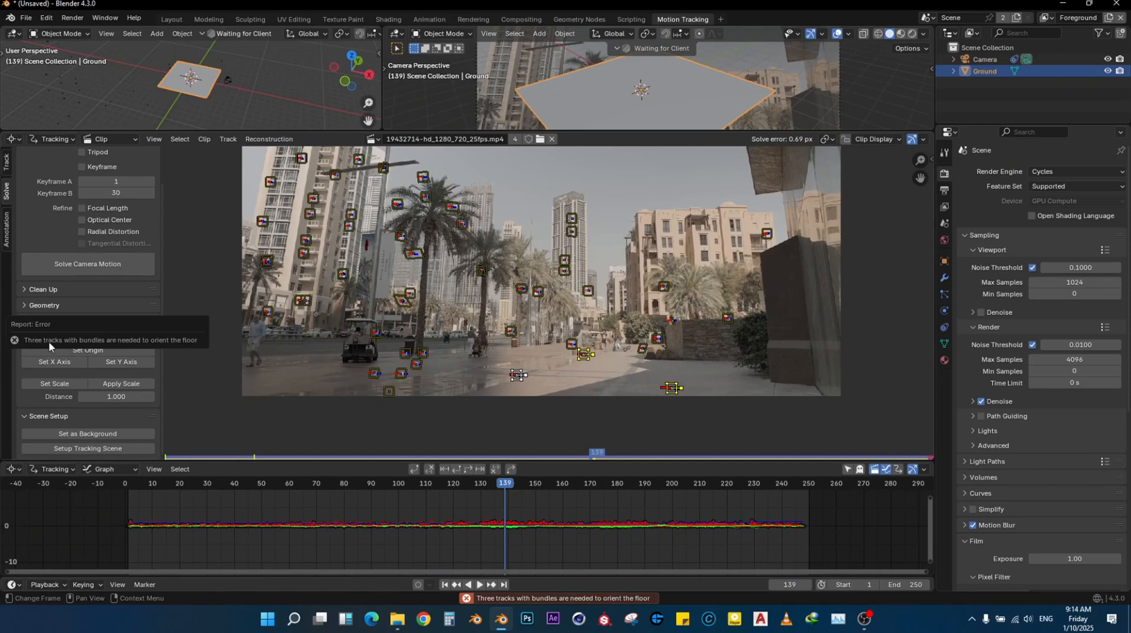
Step: Try to orient the floor using the pavement track beside the golf cart with the central track and the one behind it
{"action": "left_click", "coordinate": [508, 416]}
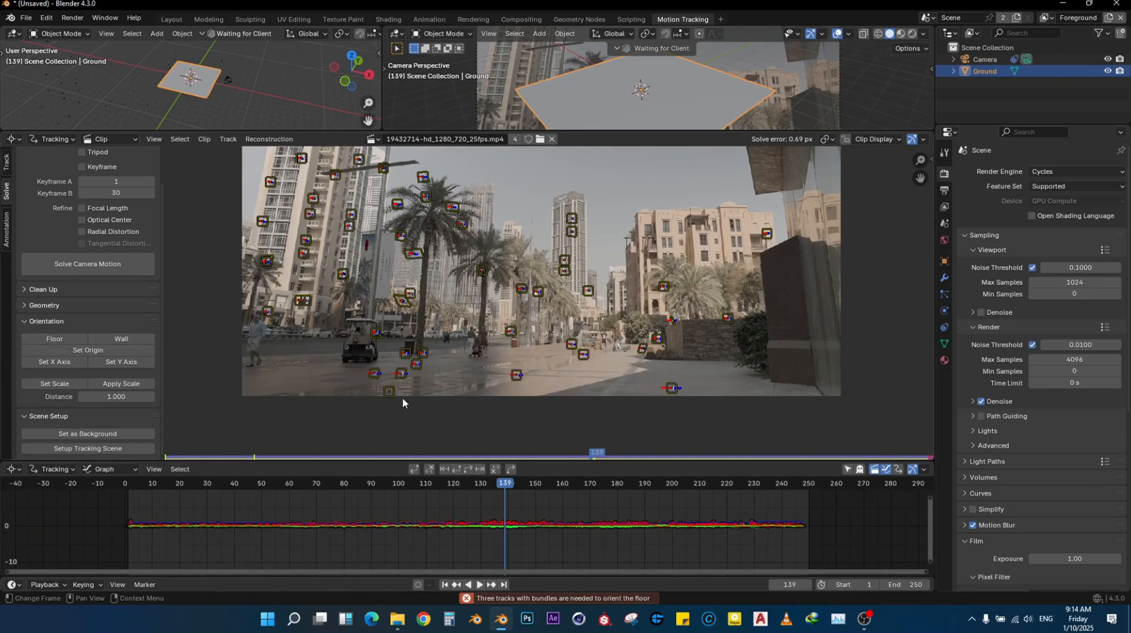
{"action": "left_click", "coordinate": [375, 373]}
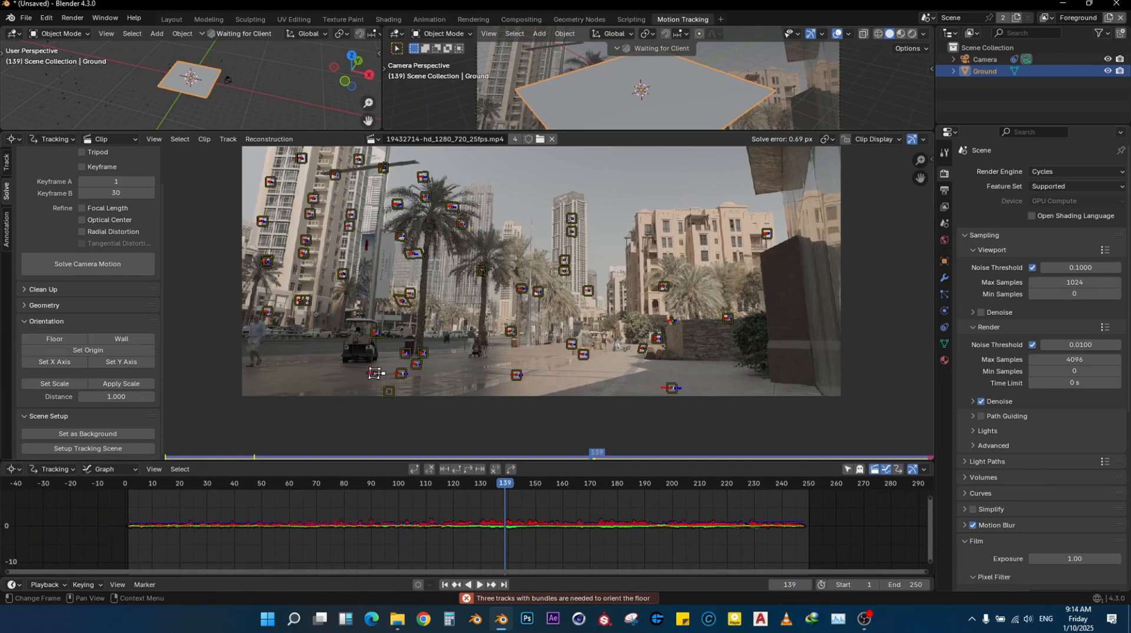
{"action": "left_click", "coordinate": [524, 380], "text": "shift"}
{"action": "left_click", "coordinate": [53, 339]}
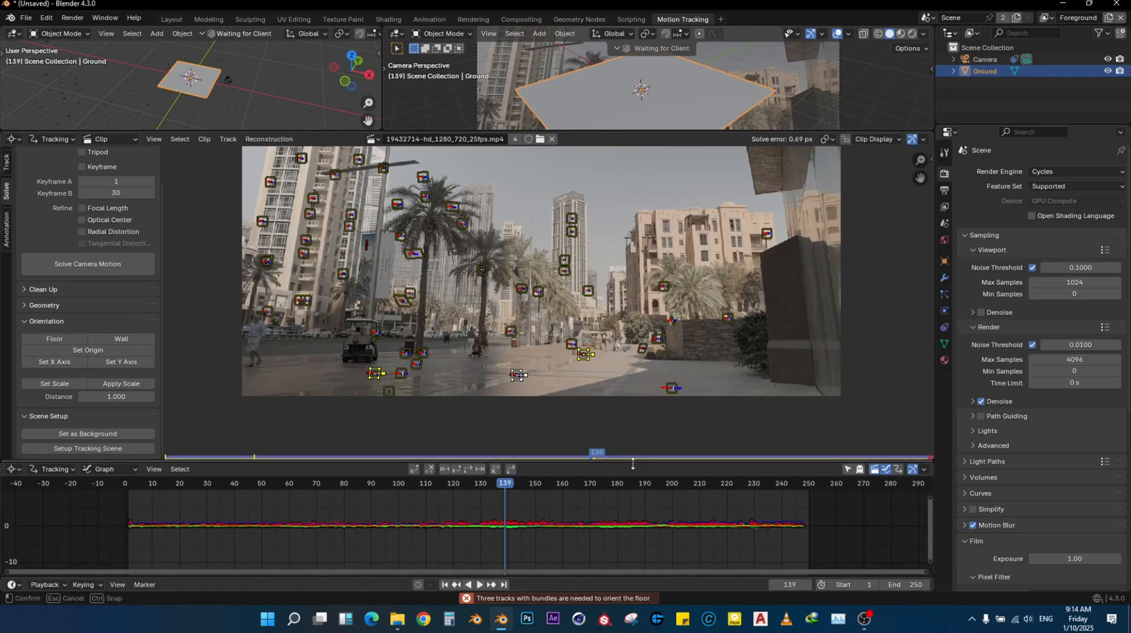
Step: Shrink the graph and clip editors to give the 3D viewports more height, keeping the pavement tracks in view
{"action": "left_click_drag", "start_coordinate": [630, 461], "coordinate": [629, 502]}
{"action": "left_click_drag", "start_coordinate": [624, 131], "coordinate": [626, 291]}
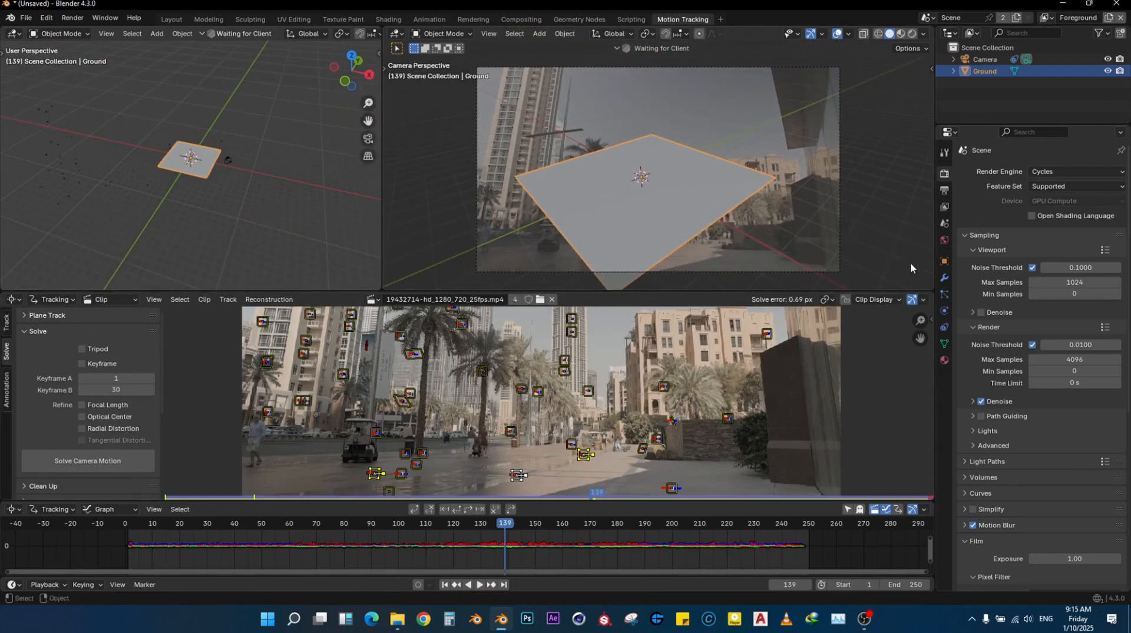
{"action": "left_click_drag", "start_coordinate": [921, 339], "coordinate": [904, 305]}
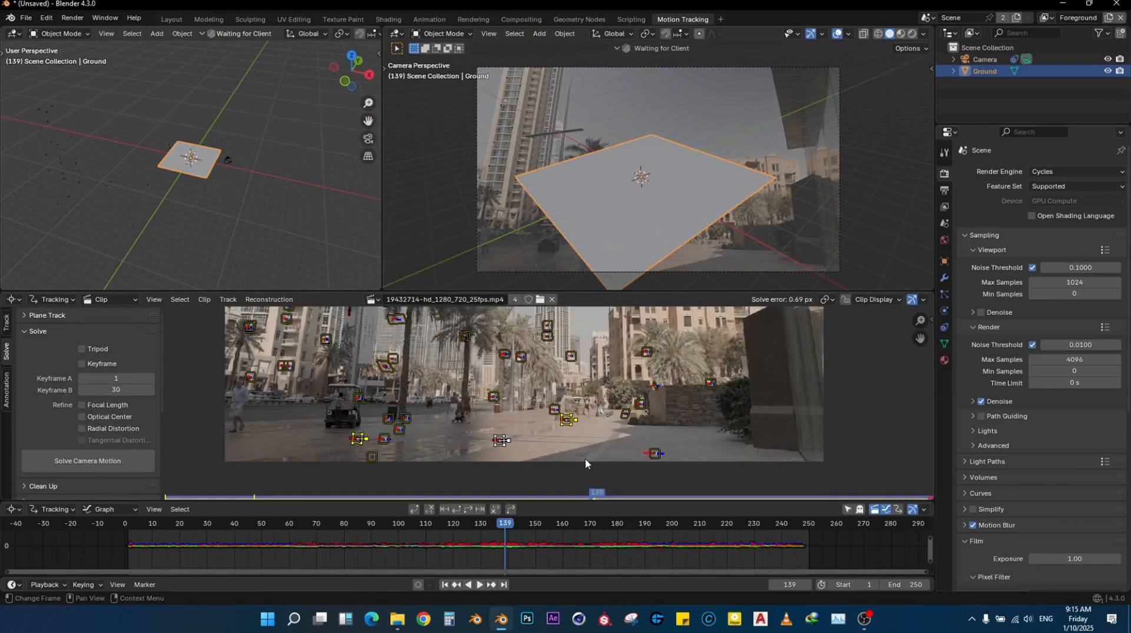
Step: Try to orient the floor from the front pavement track near the wall, the farthest central track and the one beside the golf cart
{"action": "left_click", "coordinate": [587, 460]}
{"action": "left_click", "coordinate": [651, 459]}
{"action": "left_click", "coordinate": [552, 409], "text": "shift"}
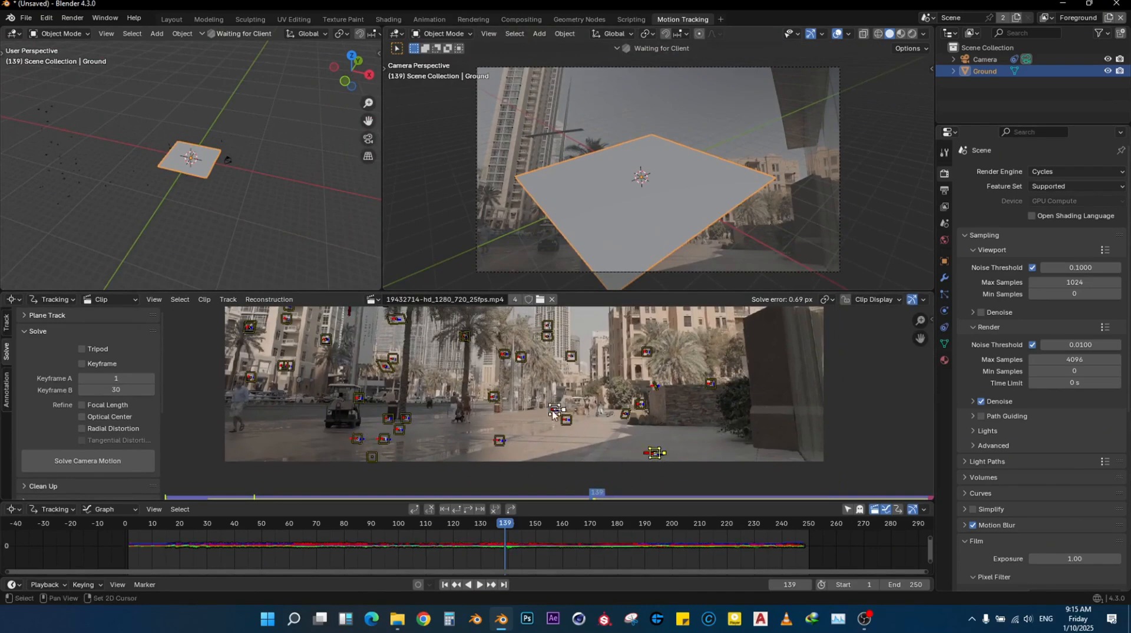
{"action": "left_click", "coordinate": [354, 439], "text": "shift"}
{"action": "scroll", "coordinate": [50, 446], "scroll_direction": "down", "scroll_amount": 6}
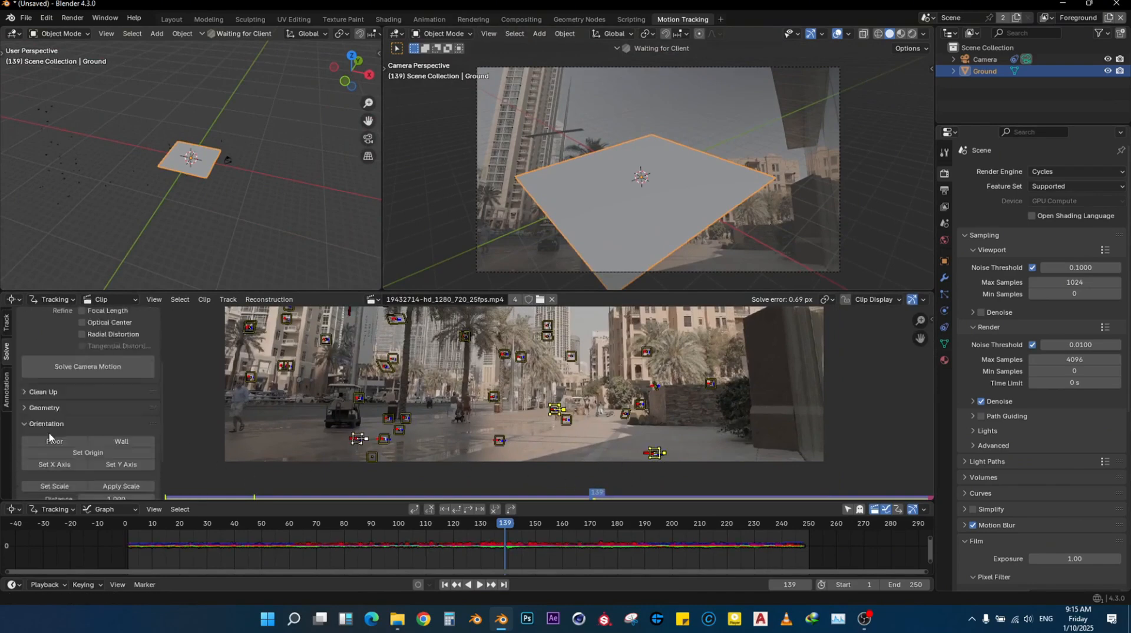
{"action": "left_click", "coordinate": [53, 380]}
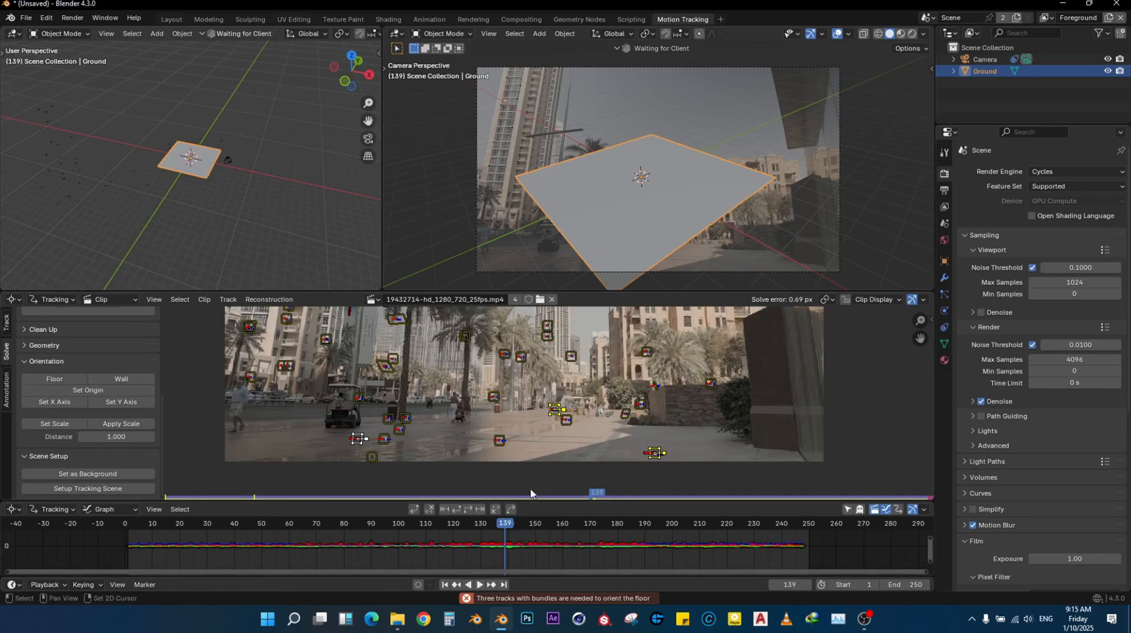
Step: Try the floor orientation again with the central pavement track added to the selection, and deselect all tracks
{"action": "left_click", "coordinate": [500, 441], "text": "shift"}
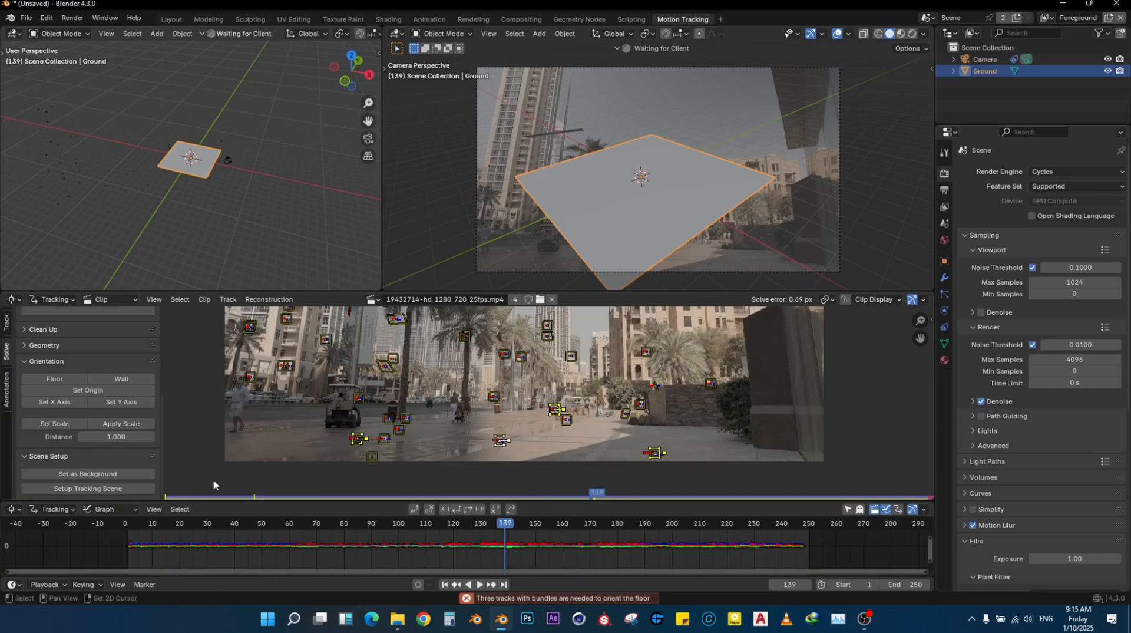
{"action": "left_click", "coordinate": [71, 379]}
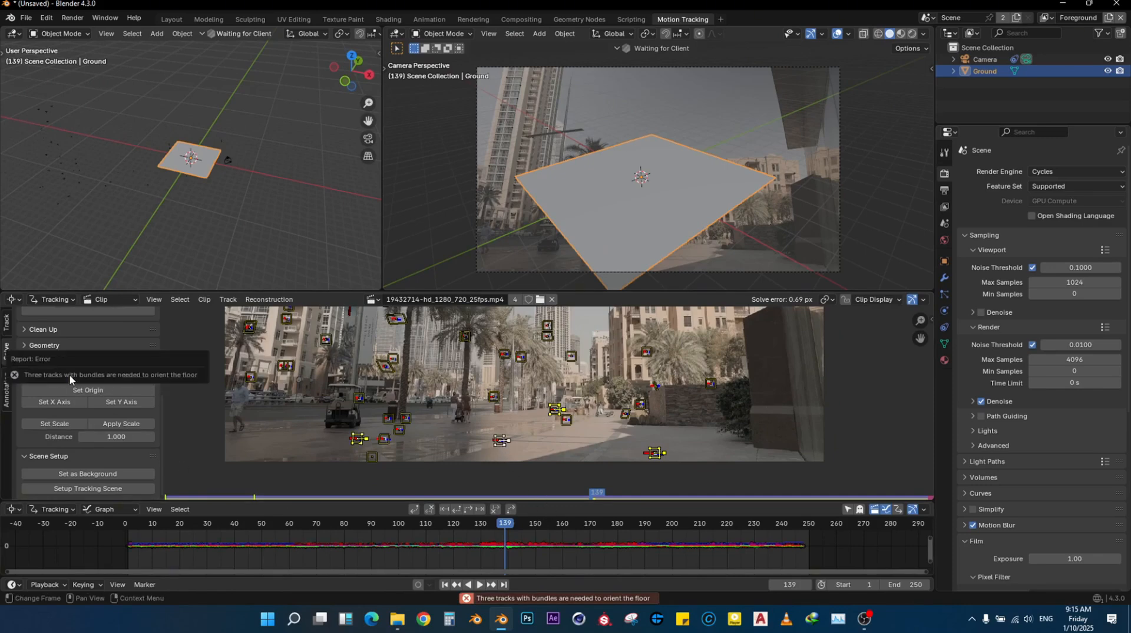
{"action": "left_click", "coordinate": [569, 489]}
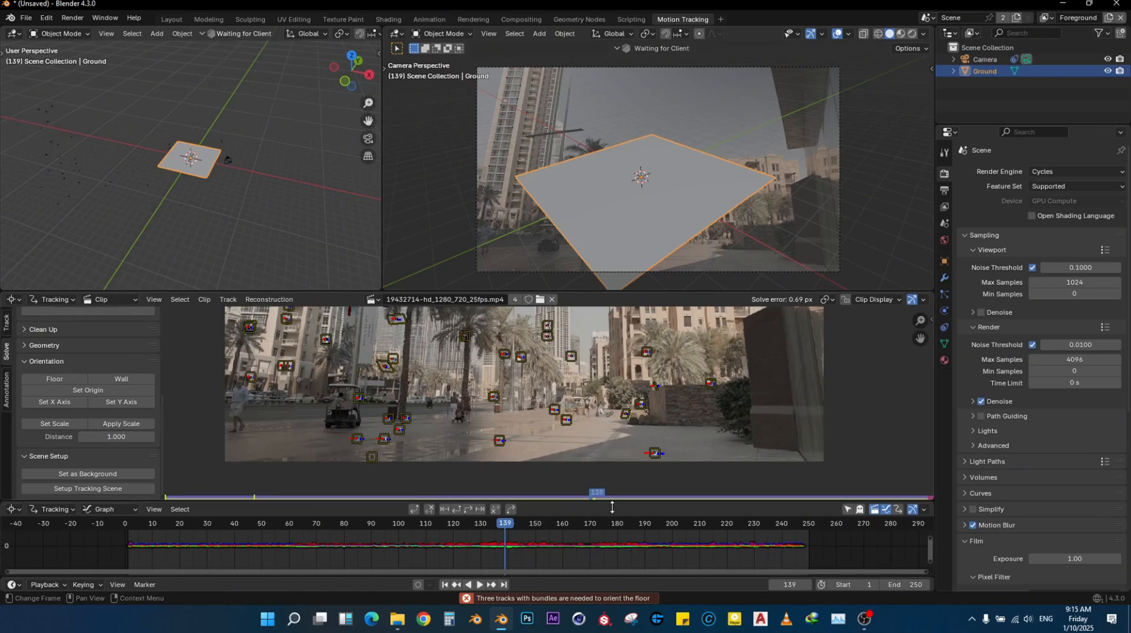
Step: Go to frame 248 and set the scene's end frame to 248
{"action": "left_click", "coordinate": [803, 525]}
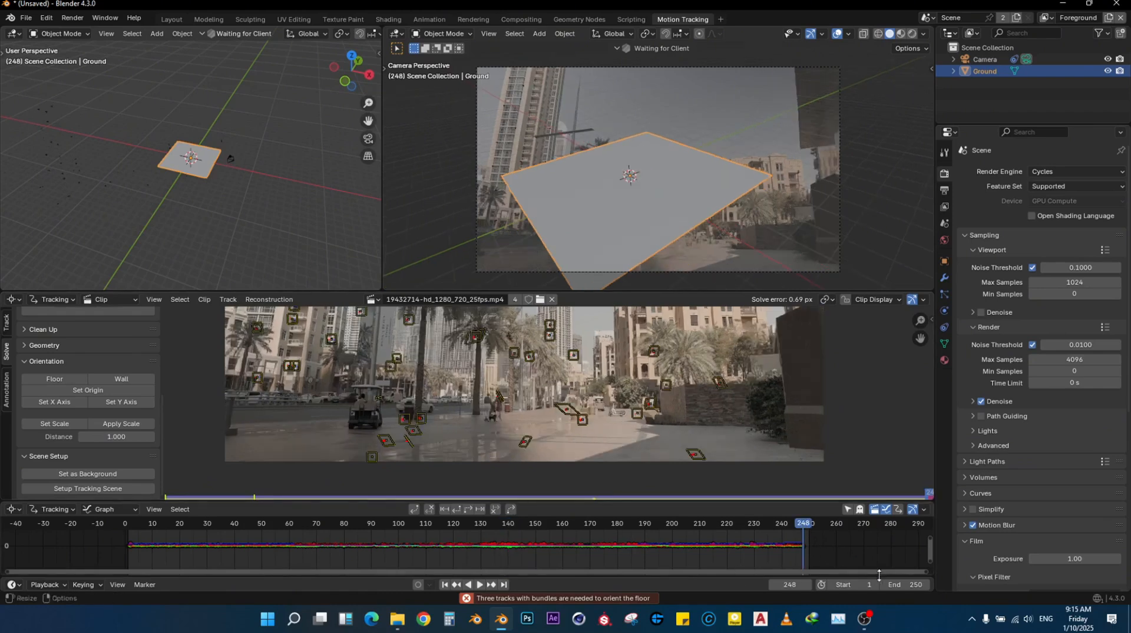
{"action": "double_click", "coordinate": [906, 583]}
{"action": "type", "text": "248"}
{"action": "key", "text": "Return"}
Step: At frame 131, try to orient the floor from a track near the golf cart, the front one near the wall and a central pavement track
{"action": "left_click", "coordinate": [134, 524]}
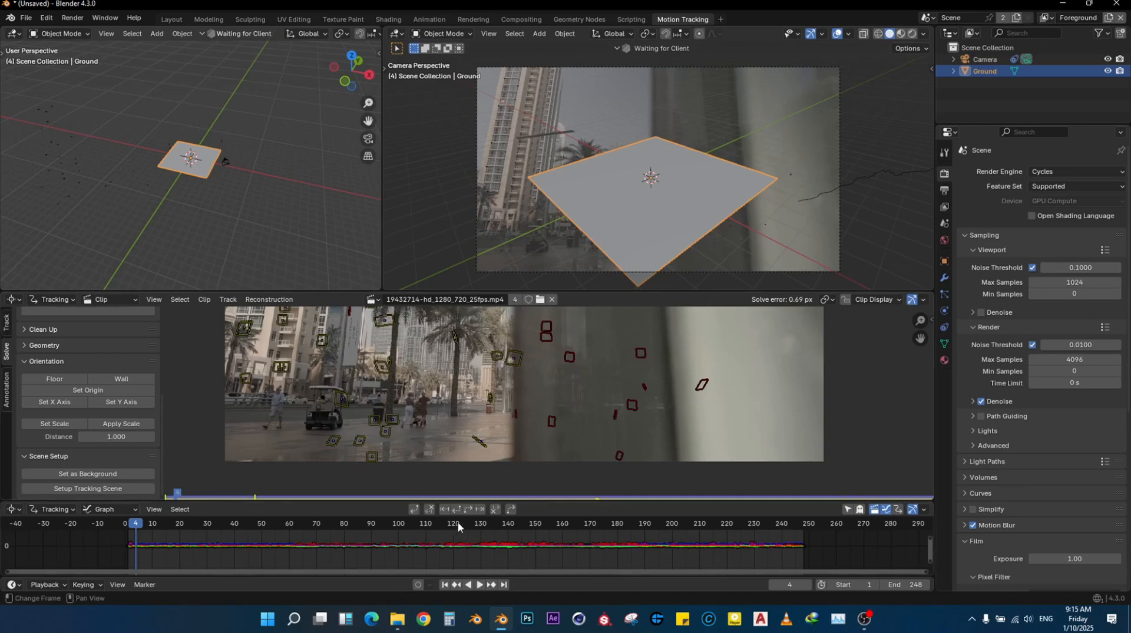
{"action": "left_click", "coordinate": [483, 524]}
{"action": "left_click", "coordinate": [380, 438]}
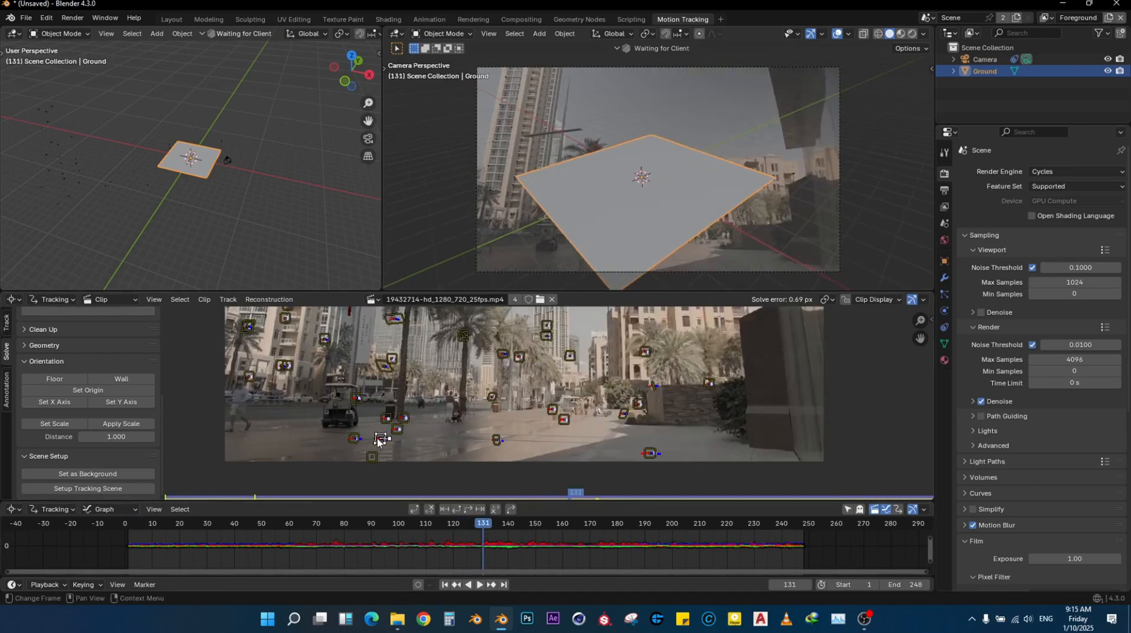
{"action": "left_click", "coordinate": [651, 453], "text": "shift"}
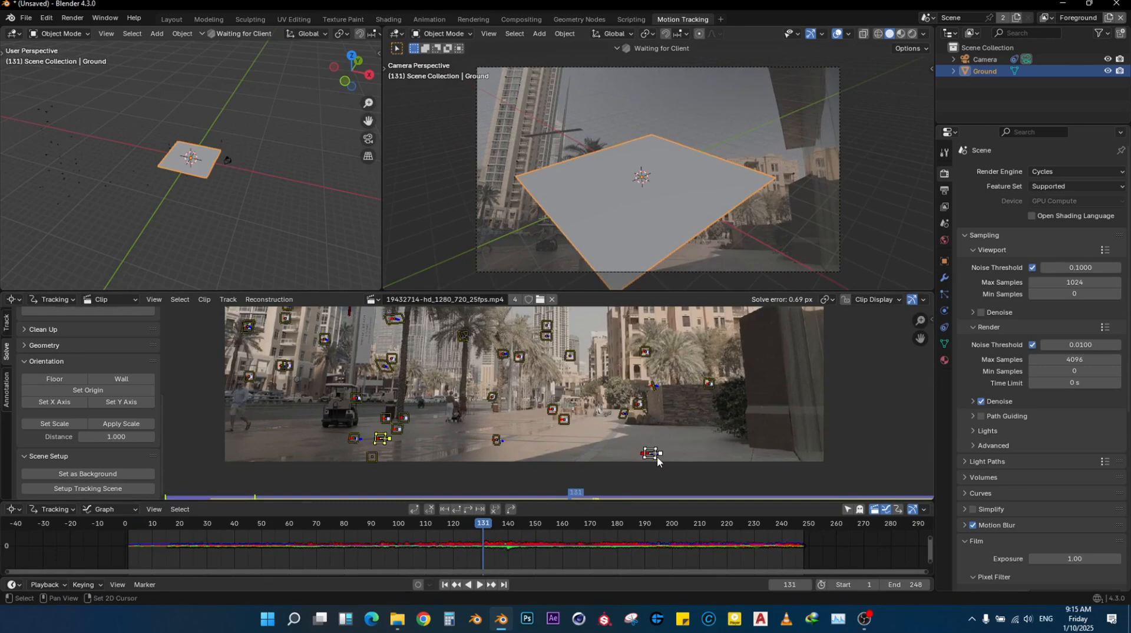
{"action": "left_click", "coordinate": [564, 419], "text": "shift"}
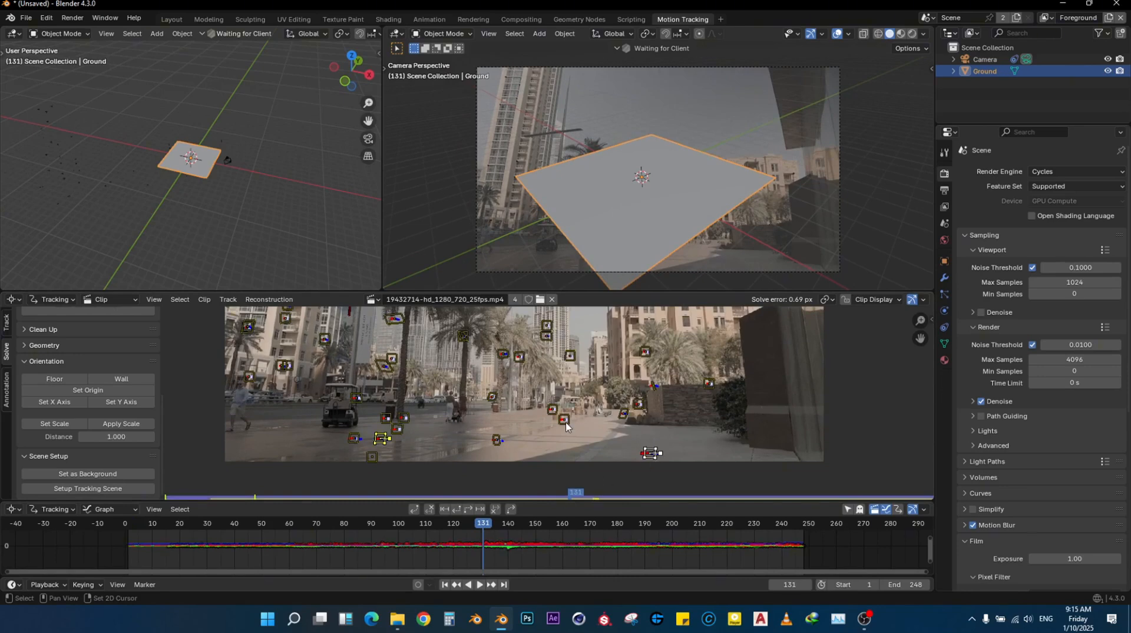
{"action": "left_click", "coordinate": [59, 381]}
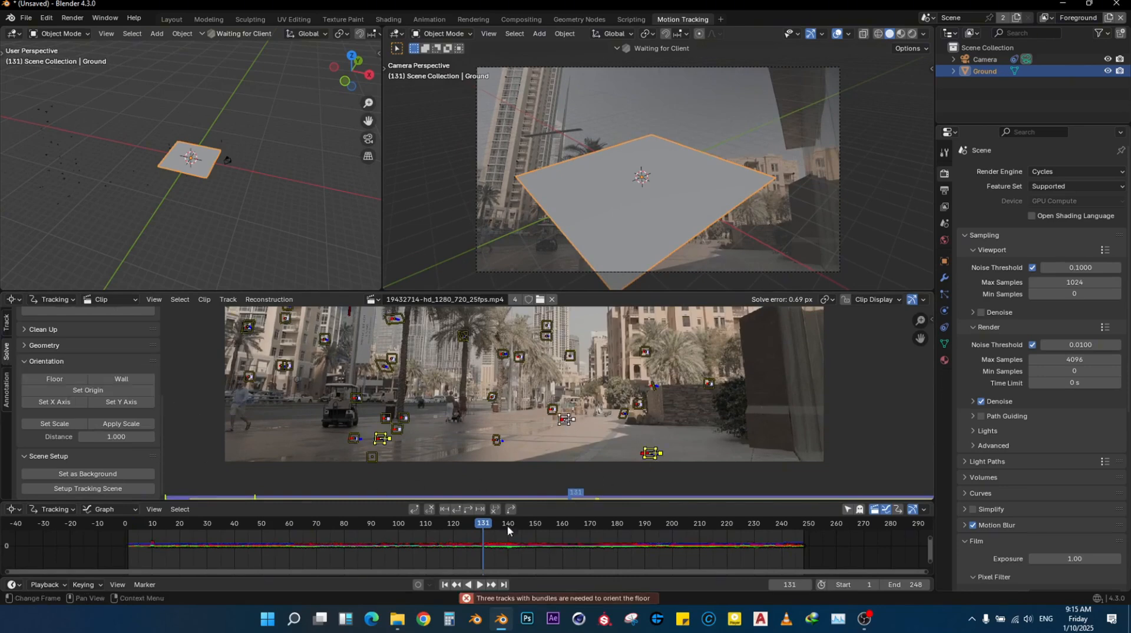
Step: At frame 155, orient the floor from the far central pavement track, the palm-base track and the track beside the golf cart
{"action": "mouse_move", "coordinate": [864, 619]}
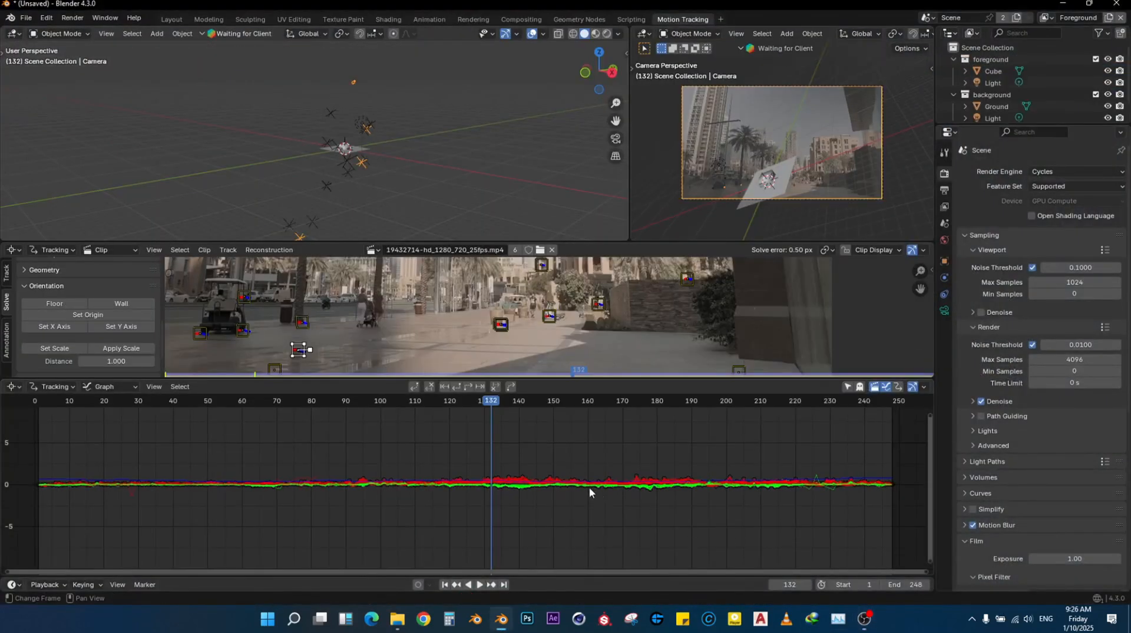
{"action": "left_click_drag", "start_coordinate": [494, 404], "coordinate": [571, 436]}
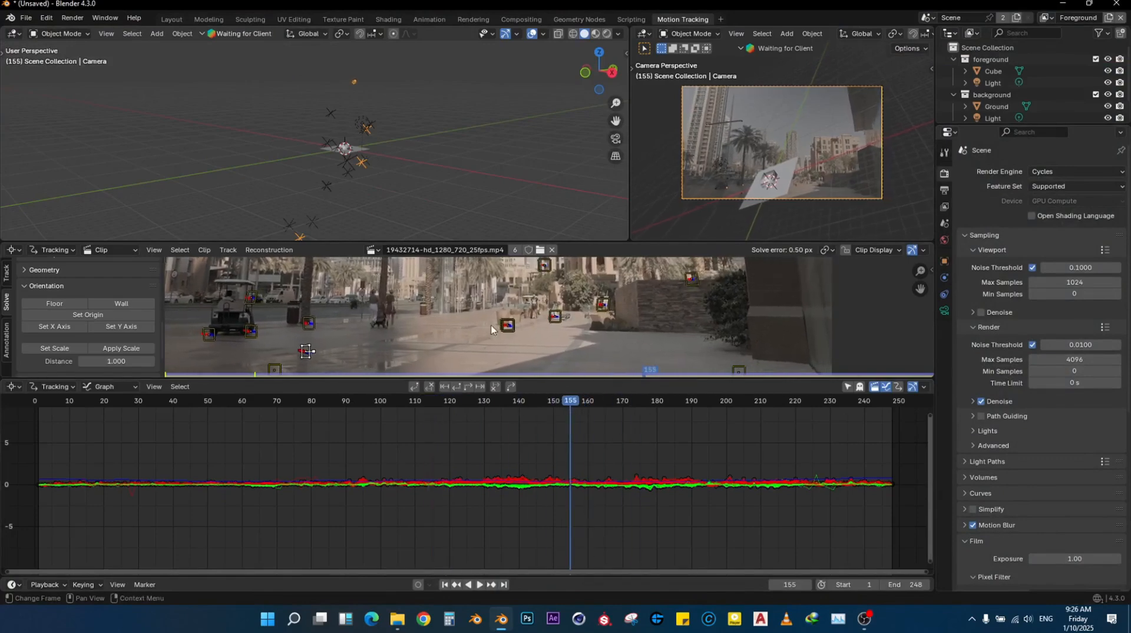
{"action": "left_click_drag", "start_coordinate": [585, 243], "coordinate": [622, 173]}
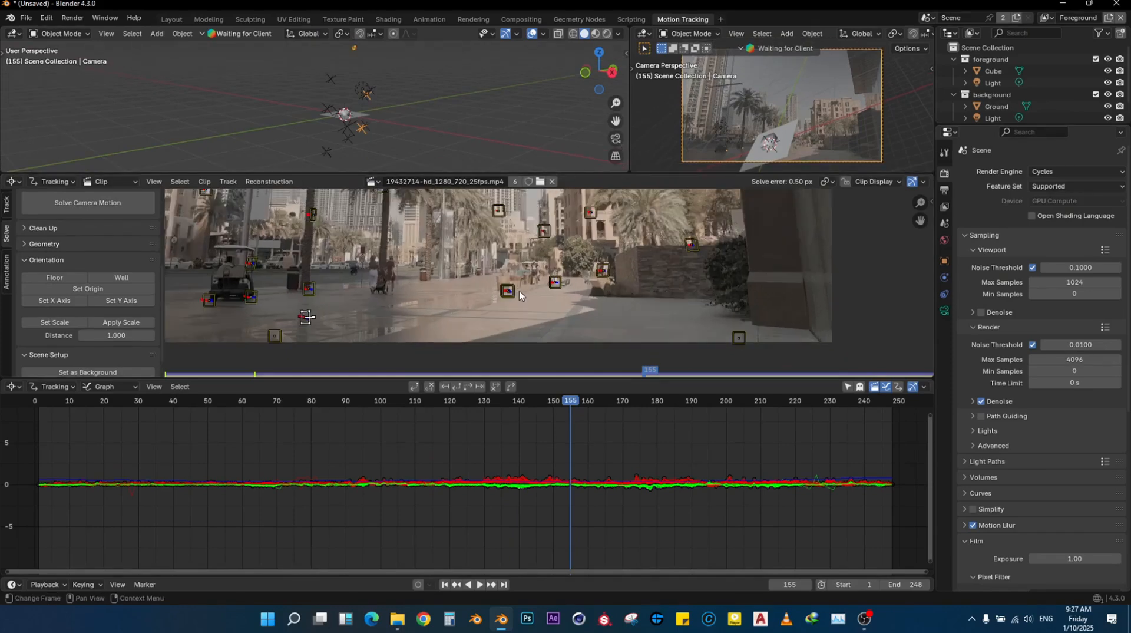
{"action": "left_click", "coordinate": [551, 286]}
{"action": "left_click", "coordinate": [310, 289], "text": "shift"}
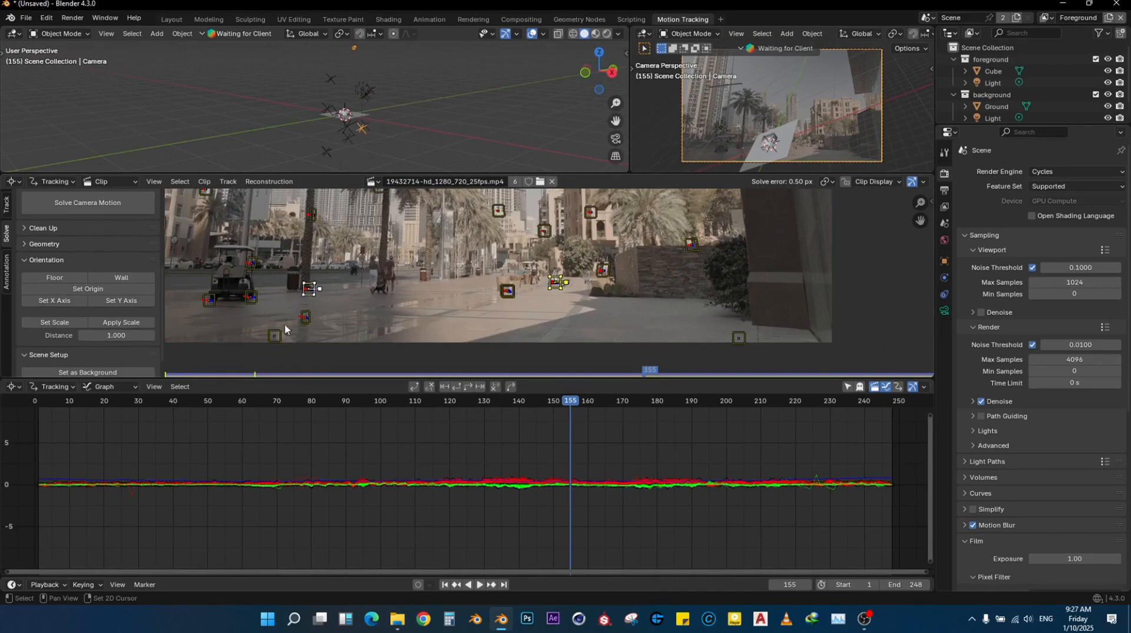
{"action": "left_click", "coordinate": [252, 304], "text": "shift"}
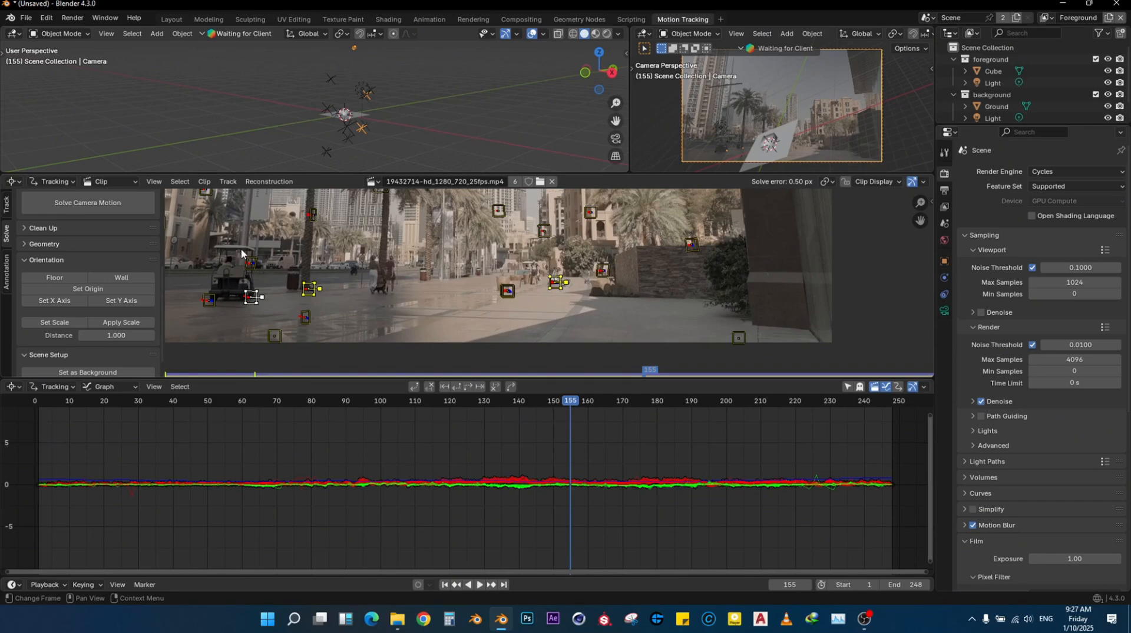
{"action": "left_click", "coordinate": [64, 279]}
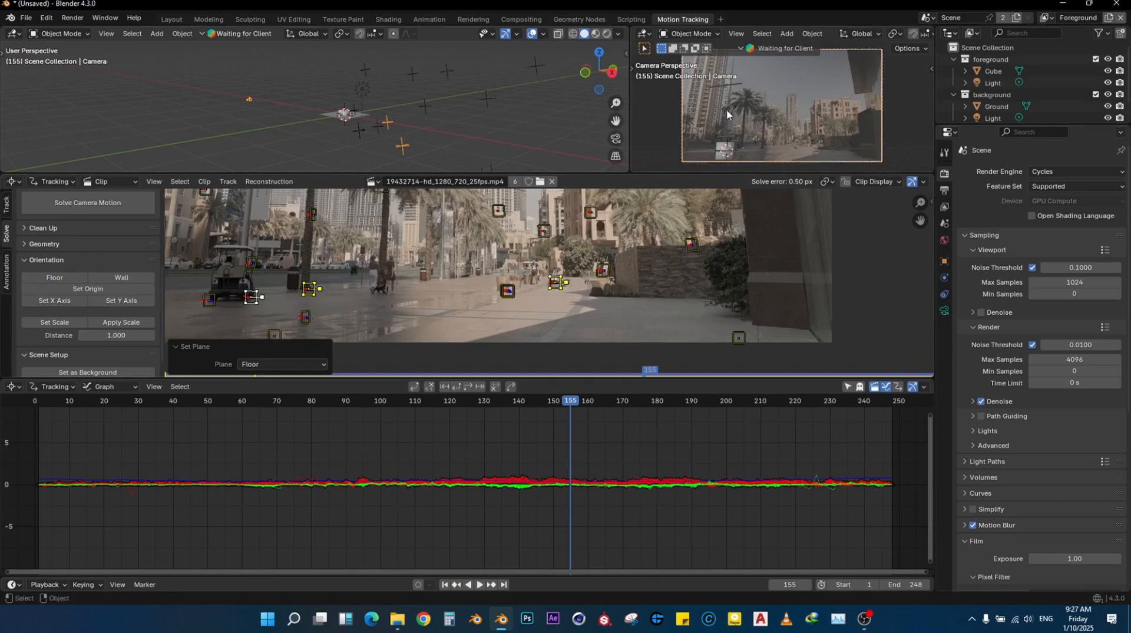
Step: Enlarge the camera view by shrinking the graph, clip and perspective view areas around it
{"action": "left_click_drag", "start_coordinate": [613, 379], "coordinate": [614, 510]}
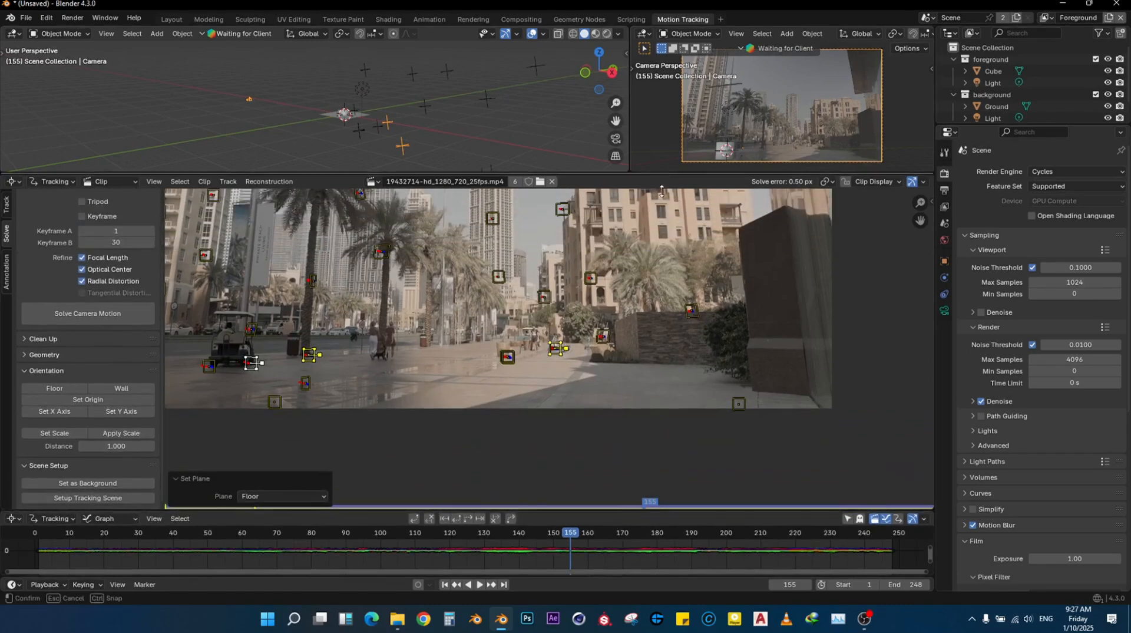
{"action": "left_click_drag", "start_coordinate": [658, 171], "coordinate": [658, 424]}
{"action": "left_click_drag", "start_coordinate": [630, 254], "coordinate": [349, 259]}
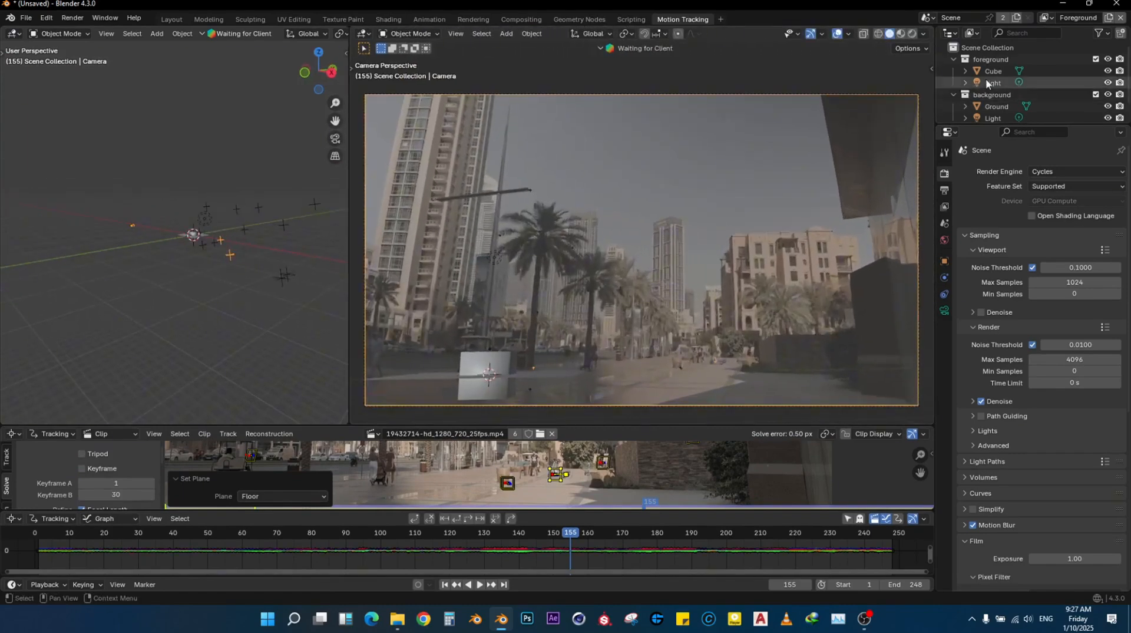
Step: Delete the foreground and background collections, the cube and the light, keeping only the camera and the ground plane
{"action": "left_click", "coordinate": [991, 55]}
{"action": "key", "text": "x"}
{"action": "left_click", "coordinate": [991, 56]}
{"action": "key", "text": "x"}
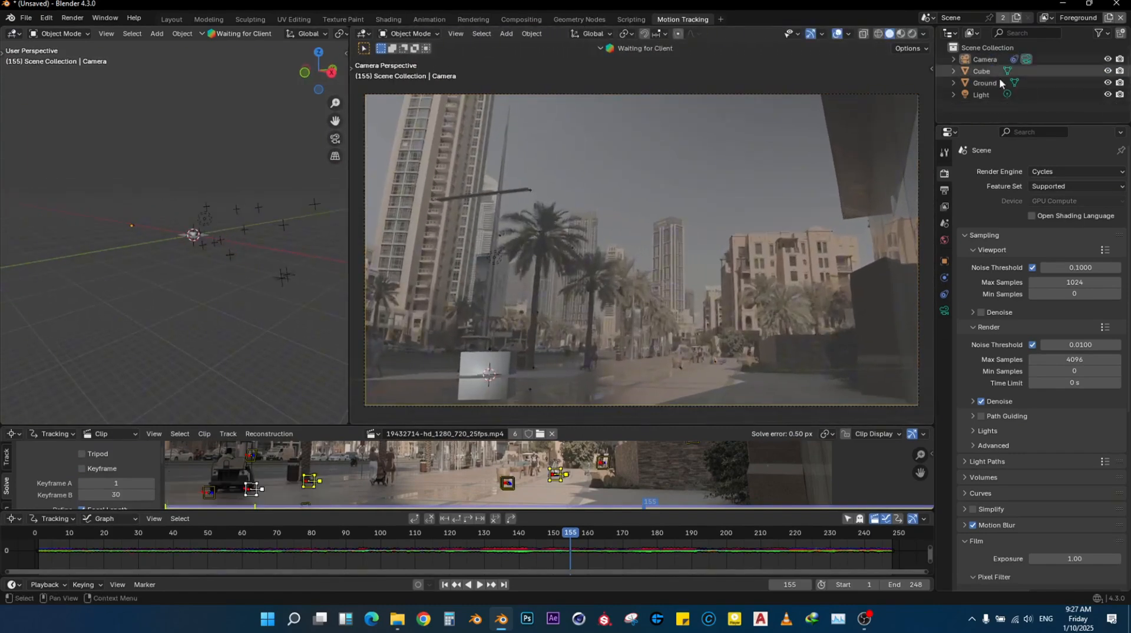
{"action": "left_click", "coordinate": [985, 73]}
{"action": "key", "text": "x"}
{"action": "left_click", "coordinate": [983, 85]}
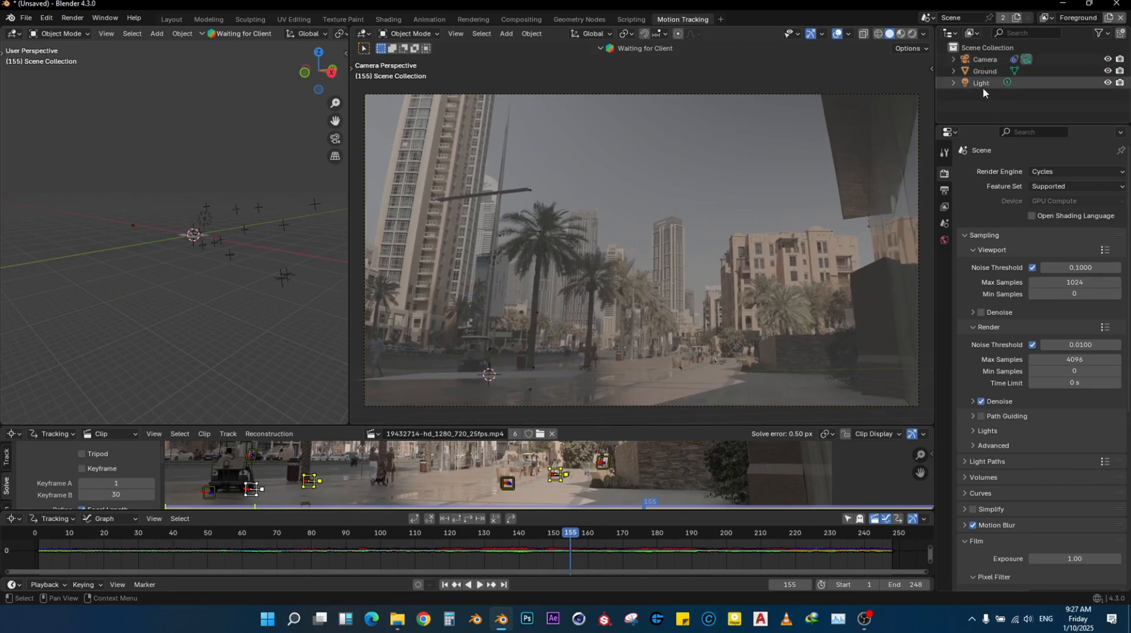
{"action": "key", "text": "x"}
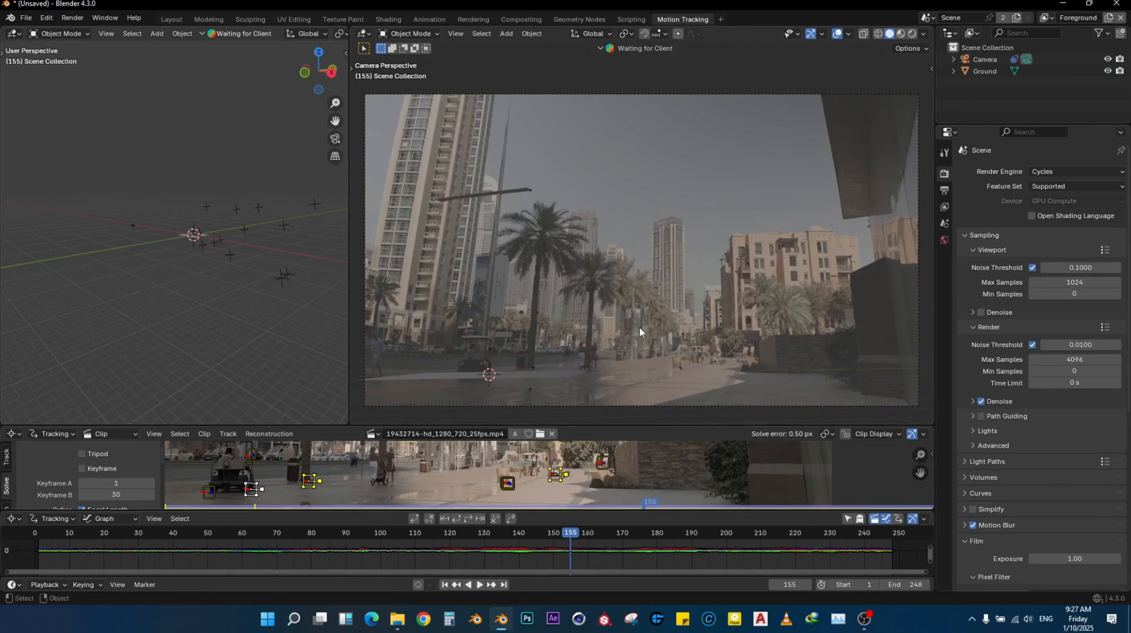
Step: Select the ground plane and scrub the timeline to frame 191 to check how it follows the footage
{"action": "left_click", "coordinate": [443, 373]}
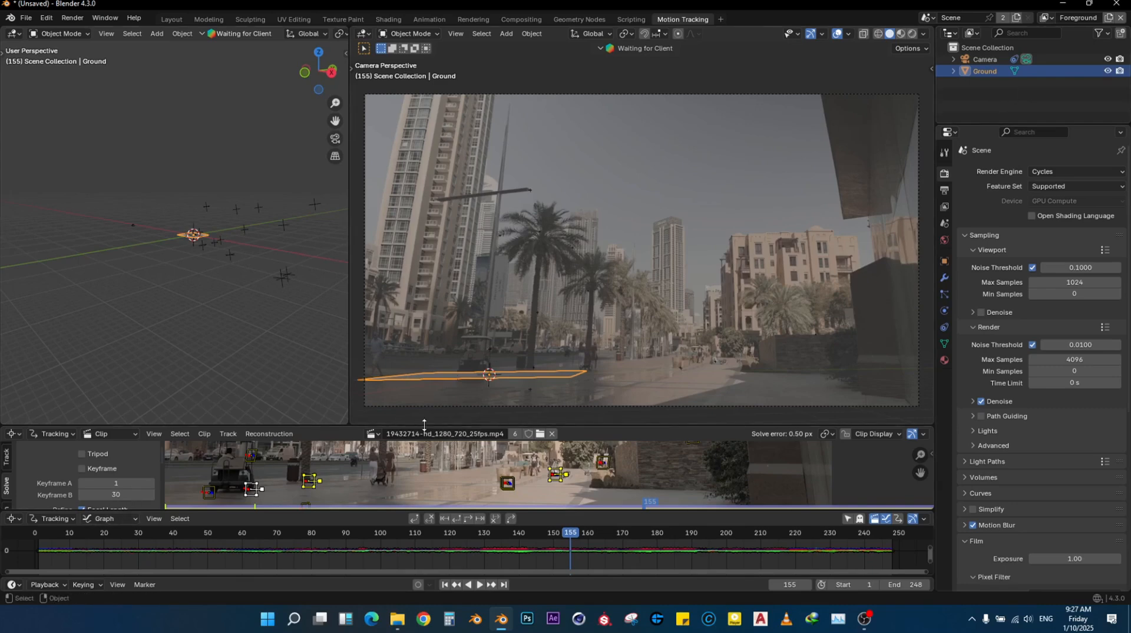
{"action": "left_click_drag", "start_coordinate": [67, 535], "coordinate": [696, 534]}
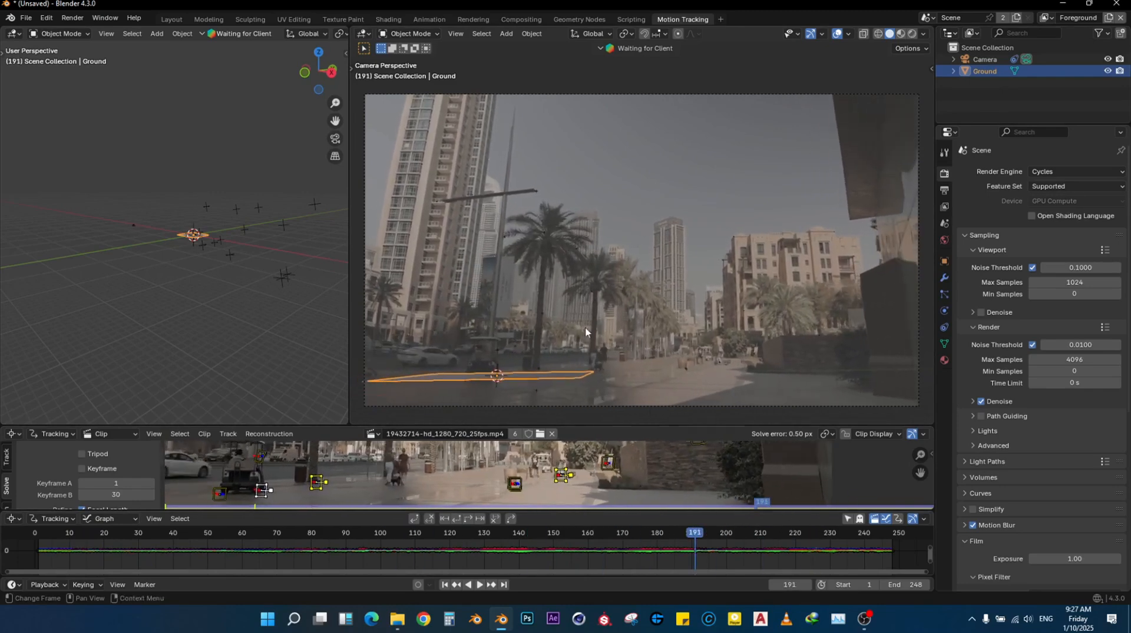
Step: Switch to the Layout workspace, split the 3D viewport in two and fit the camera view in one half
{"action": "left_click", "coordinate": [173, 24]}
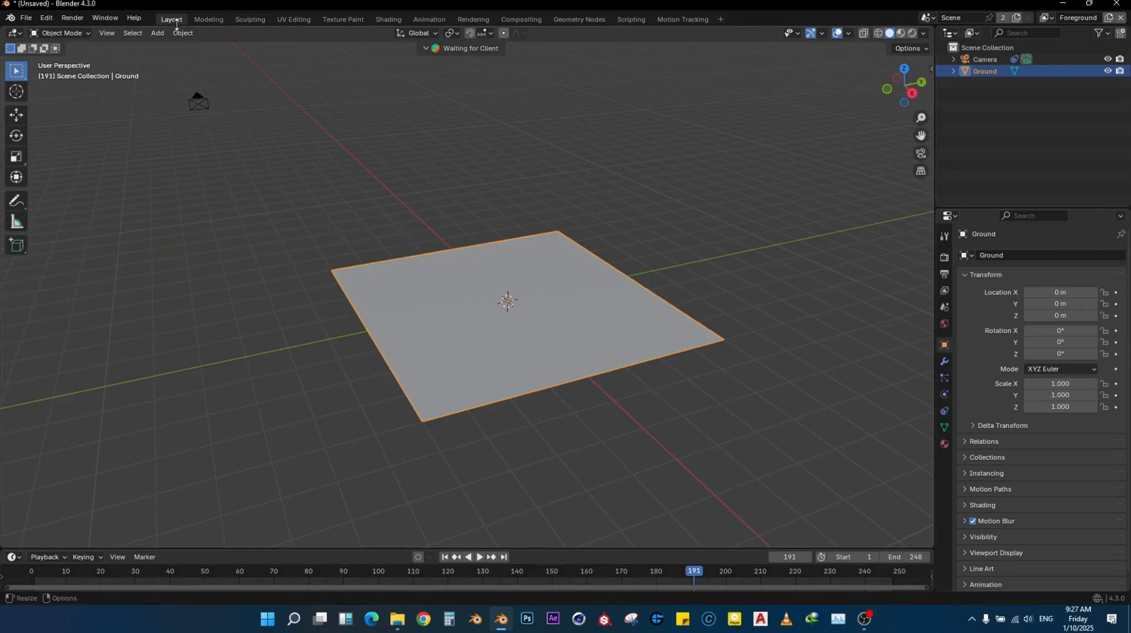
{"action": "left_click", "coordinate": [89, 88]}
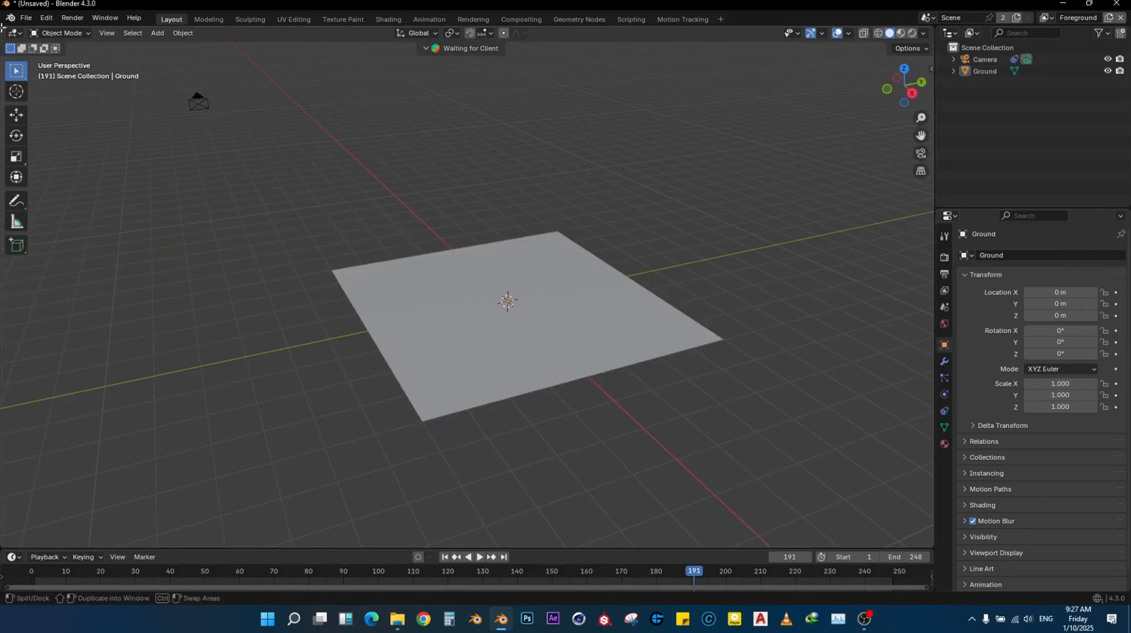
{"action": "left_click_drag", "start_coordinate": [5, 27], "coordinate": [445, 47]}
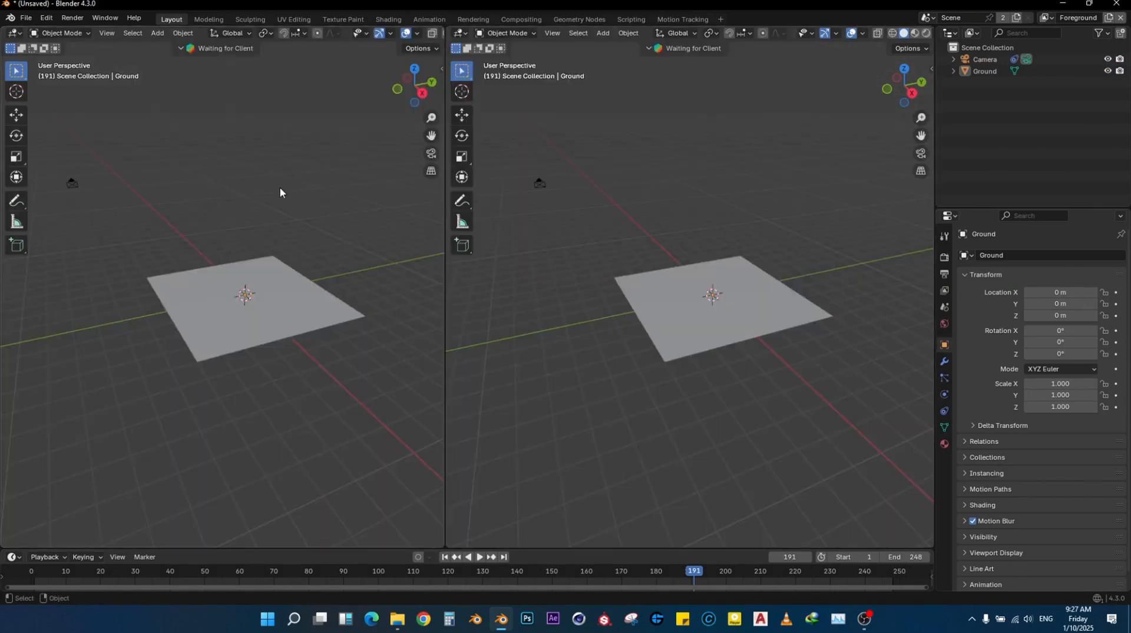
{"action": "key", "text": "KP_0"}
{"action": "key", "text": "t"}
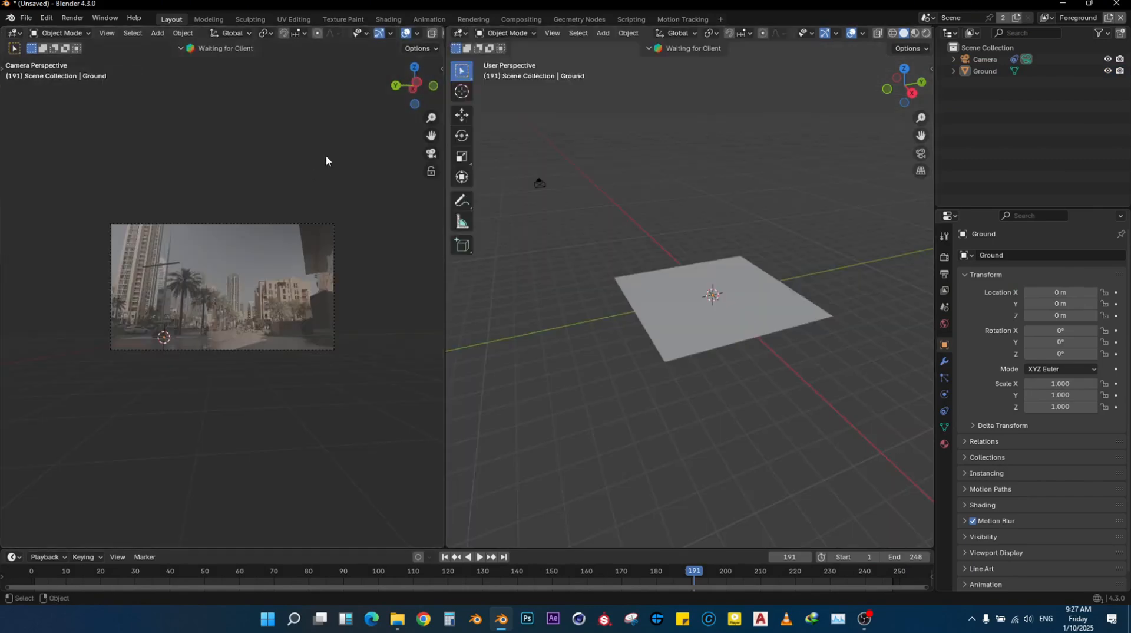
{"action": "key", "text": "n"}
{"action": "key", "text": "n"}
{"action": "key", "text": "Home"}
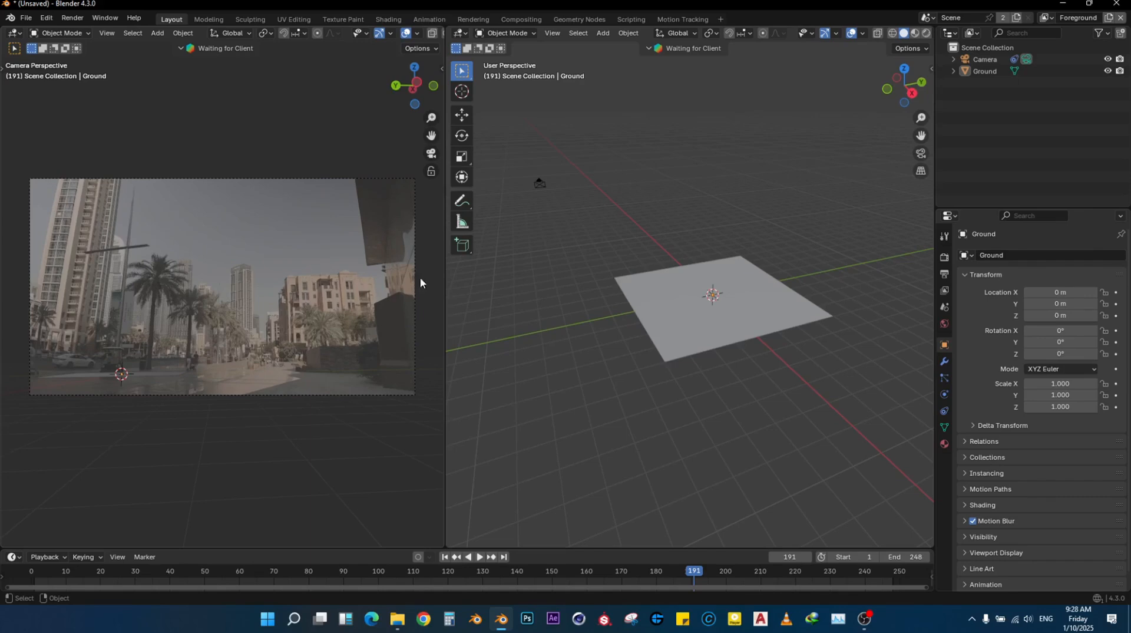
Step: Set the opacity of the camera's background movie clip to 1.000
{"action": "left_click", "coordinate": [992, 62]}
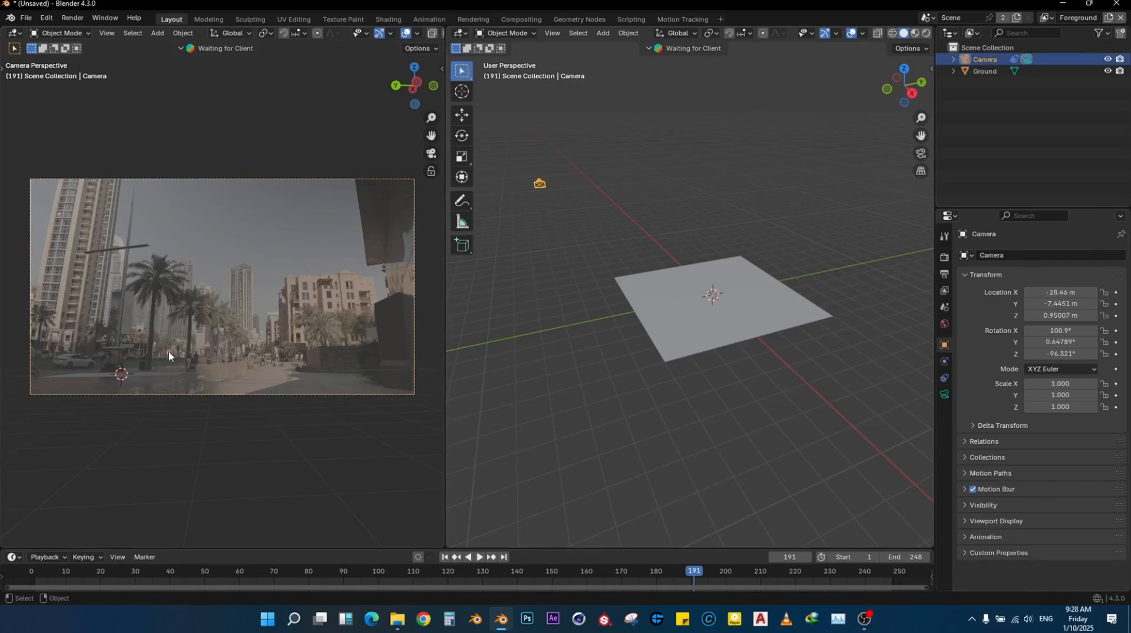
{"action": "left_click", "coordinate": [944, 394]}
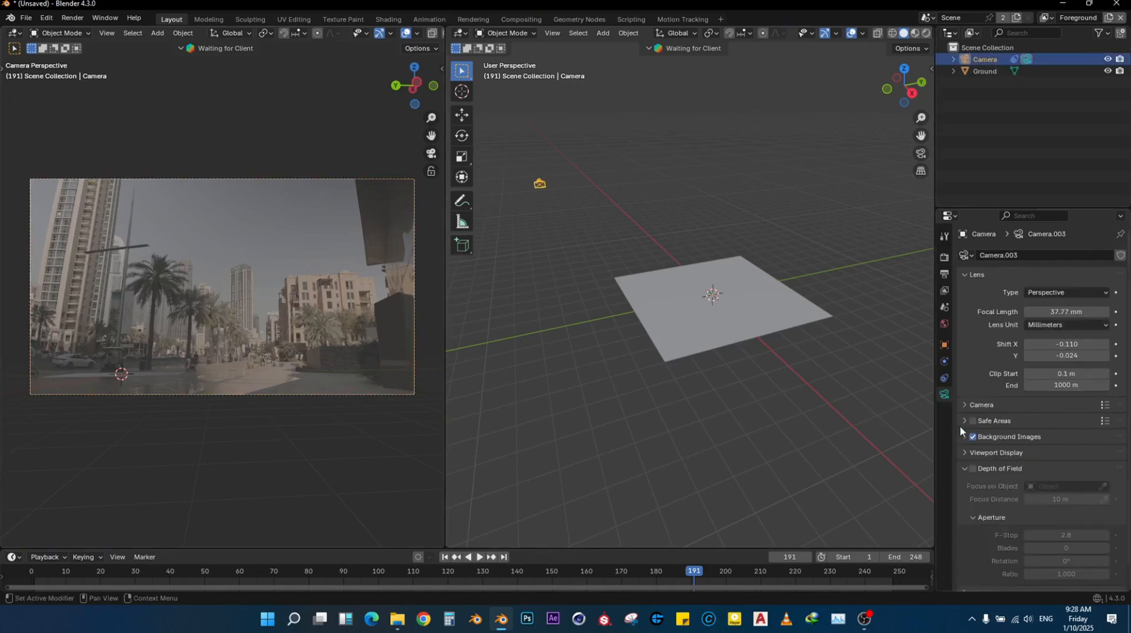
{"action": "scroll", "coordinate": [998, 344], "scroll_direction": "down", "scroll_amount": 1}
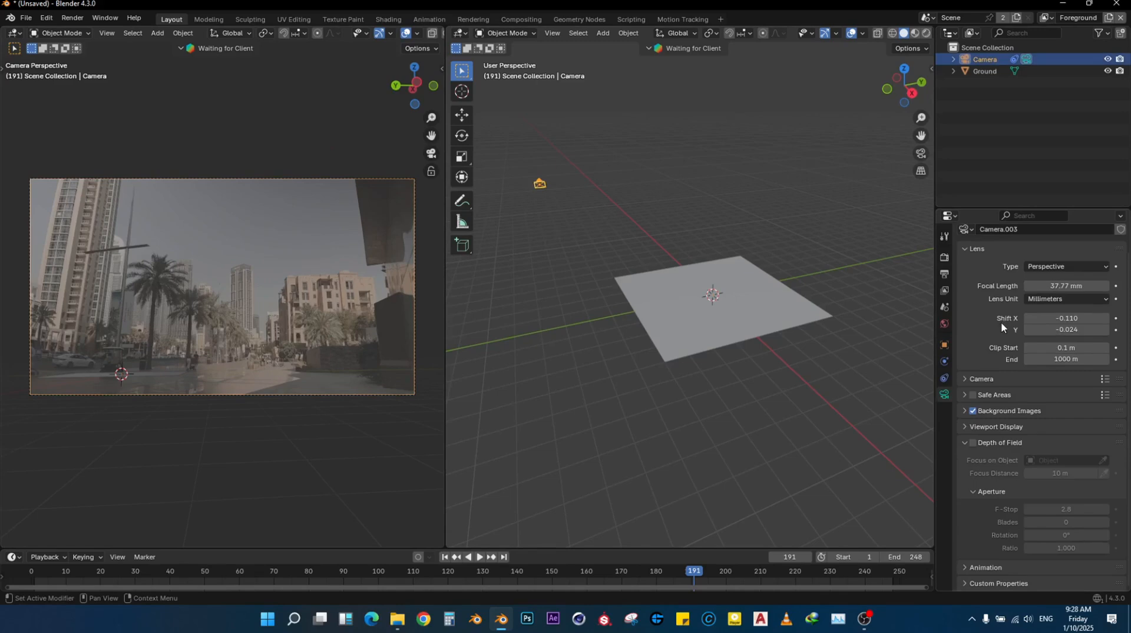
{"action": "left_click", "coordinate": [1000, 412]}
{"action": "scroll", "coordinate": [999, 411], "scroll_direction": "down", "scroll_amount": 4}
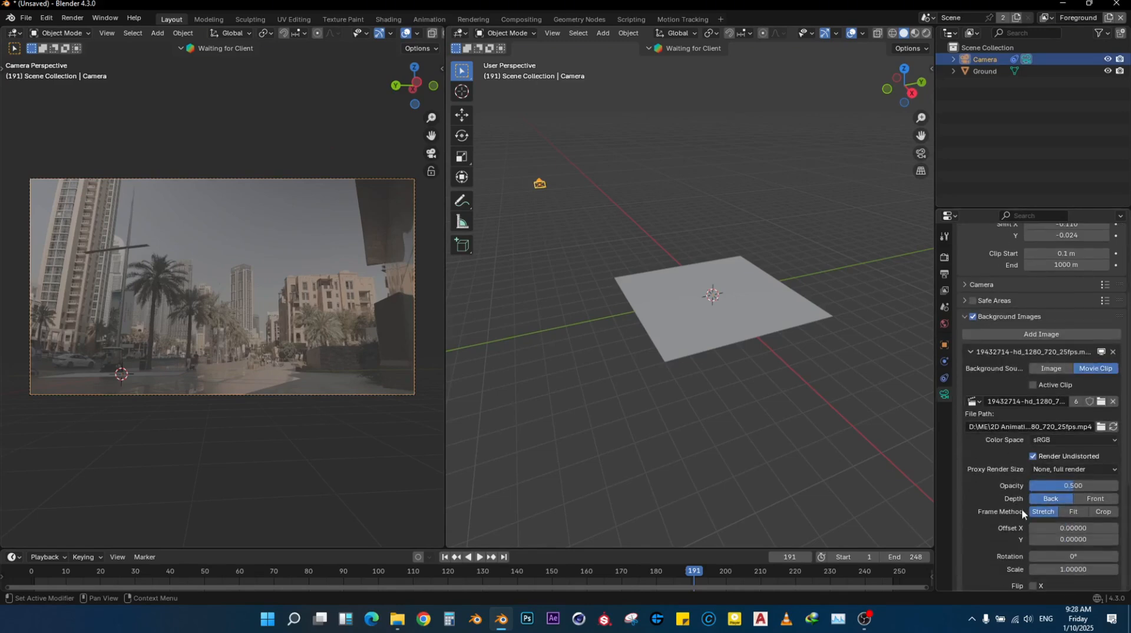
{"action": "left_click_drag", "start_coordinate": [1082, 485], "coordinate": [1117, 485]}
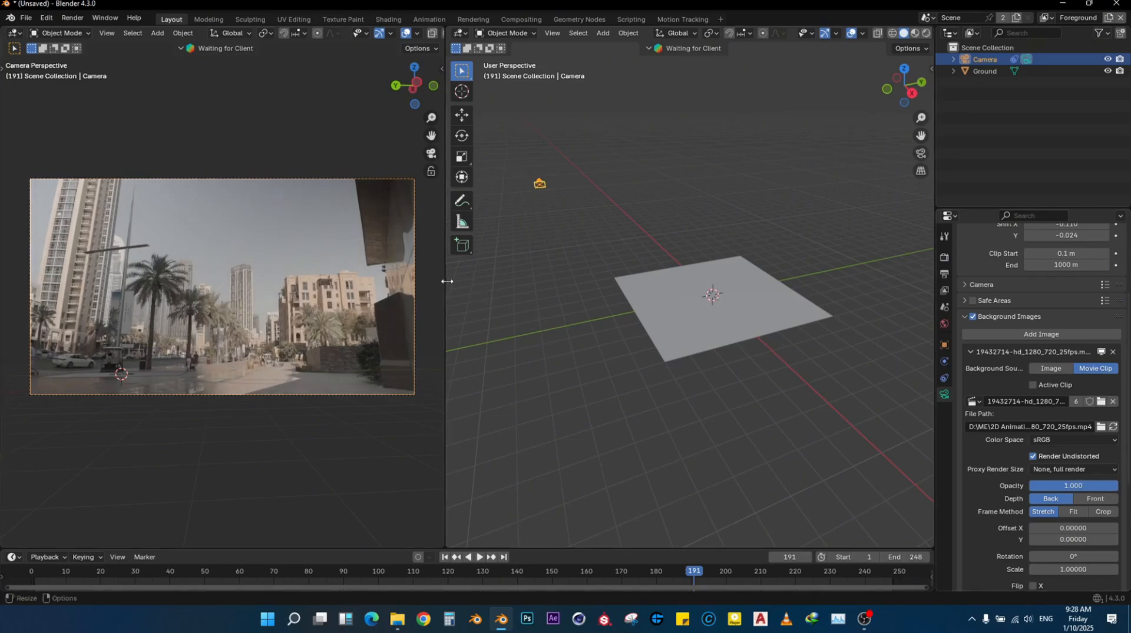
Step: Inspect the selected ground plane against the pavement in a widened camera view, and narrow that view again
{"action": "left_click_drag", "start_coordinate": [445, 281], "coordinate": [606, 280]}
{"action": "key", "text": "Home"}
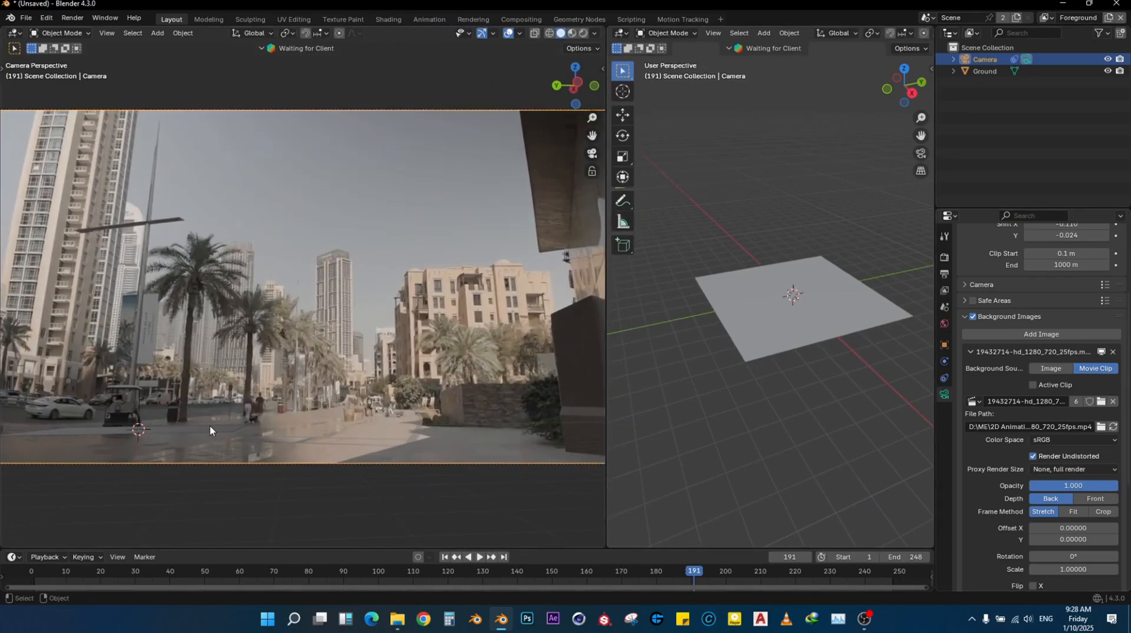
{"action": "left_click", "coordinate": [211, 429]}
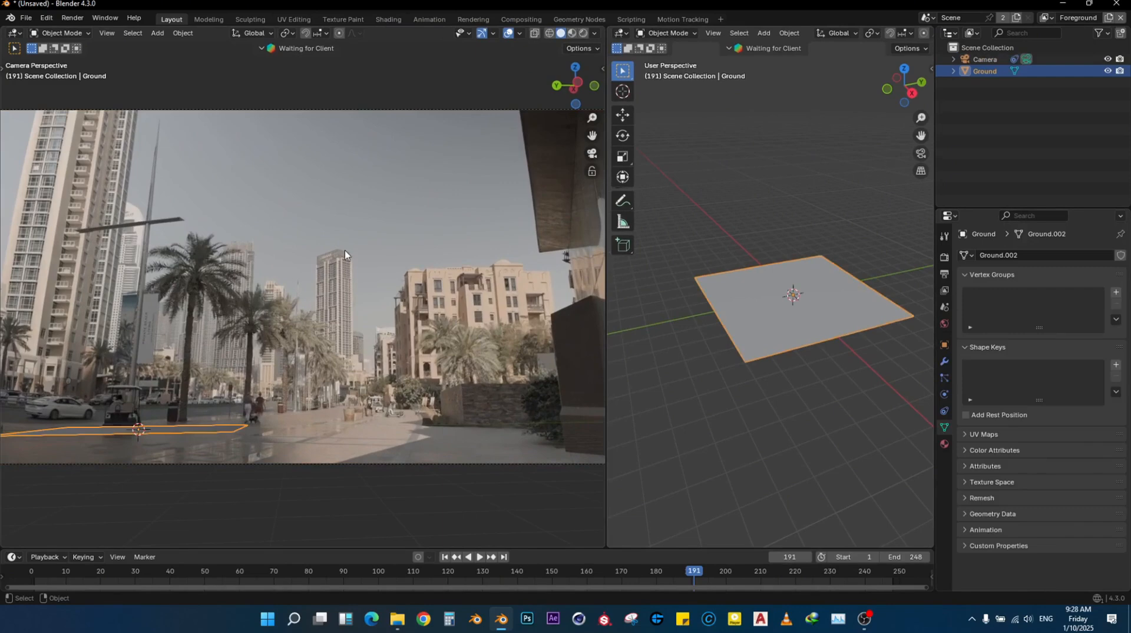
{"action": "left_click_drag", "start_coordinate": [603, 301], "coordinate": [413, 323]}
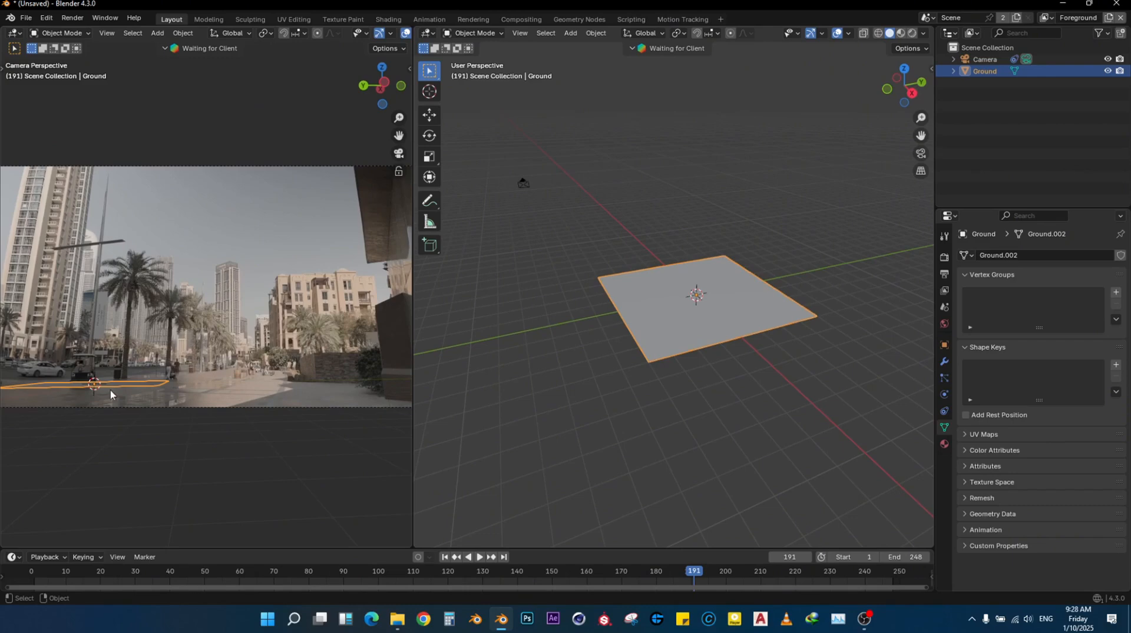
Step: Return to the Motion Tracking workspace, enlarge the clip editor and set the central pavement track as the scene origin
{"action": "left_click", "coordinate": [692, 18]}
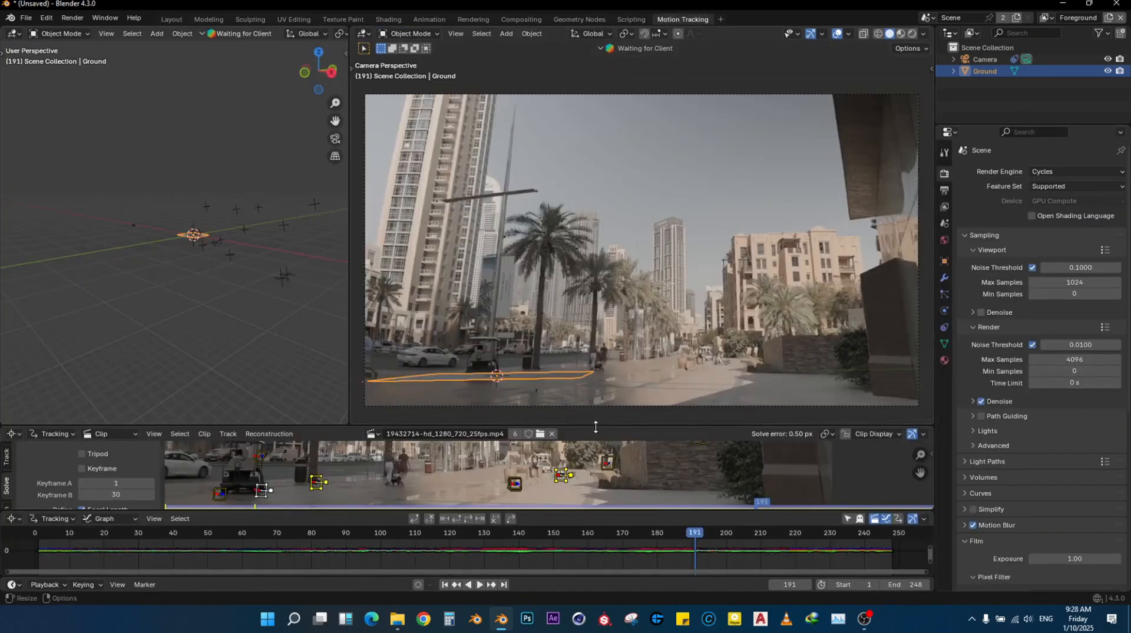
{"action": "left_click_drag", "start_coordinate": [594, 424], "coordinate": [587, 152]}
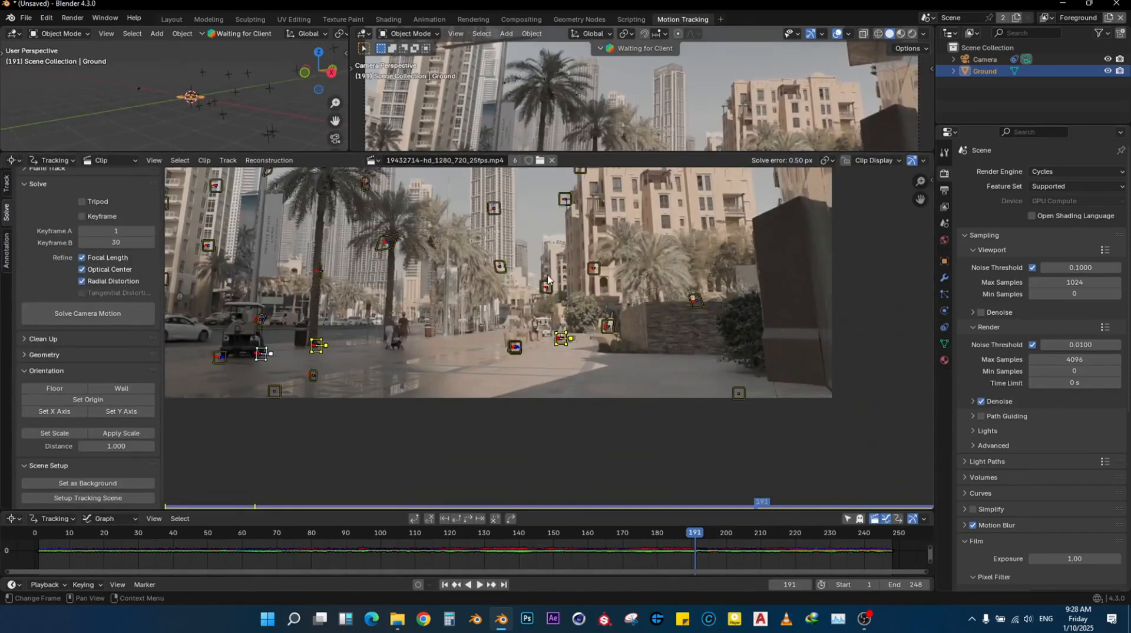
{"action": "left_click", "coordinate": [515, 347]}
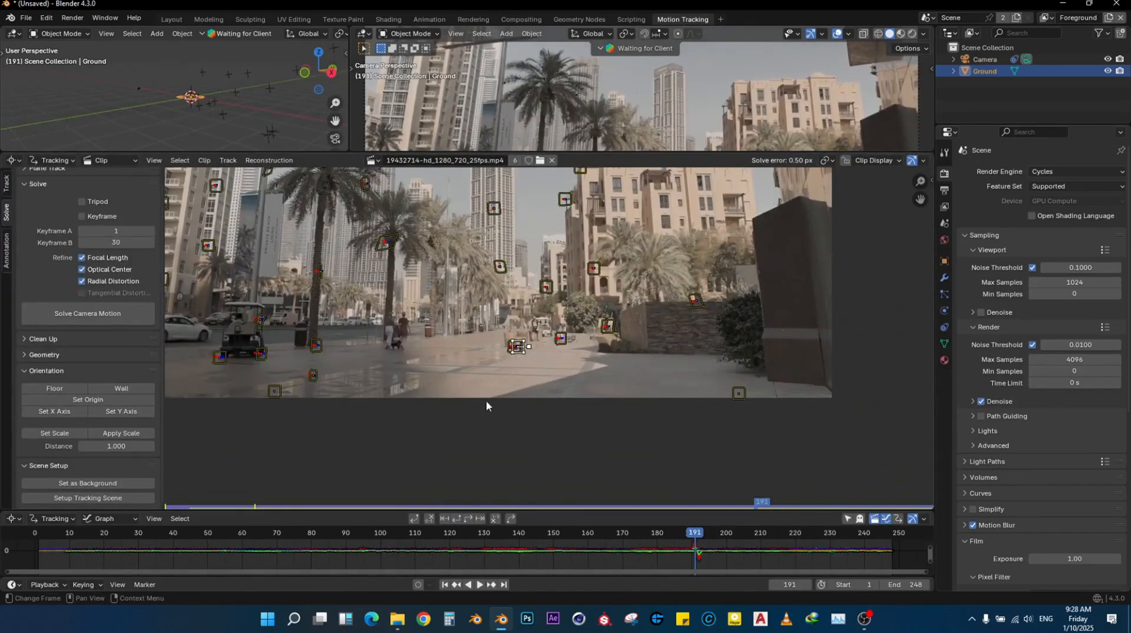
{"action": "left_click", "coordinate": [533, 373]}
{"action": "key", "text": "ctrl+z"}
{"action": "key", "text": "ctrl+z"}
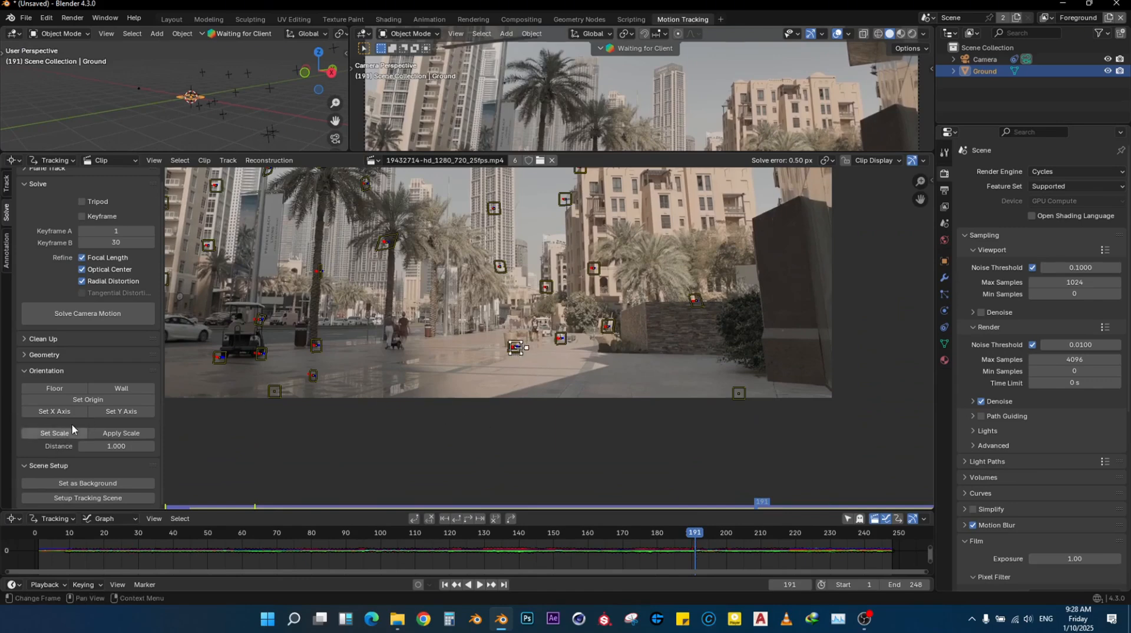
{"action": "left_click", "coordinate": [96, 401]}
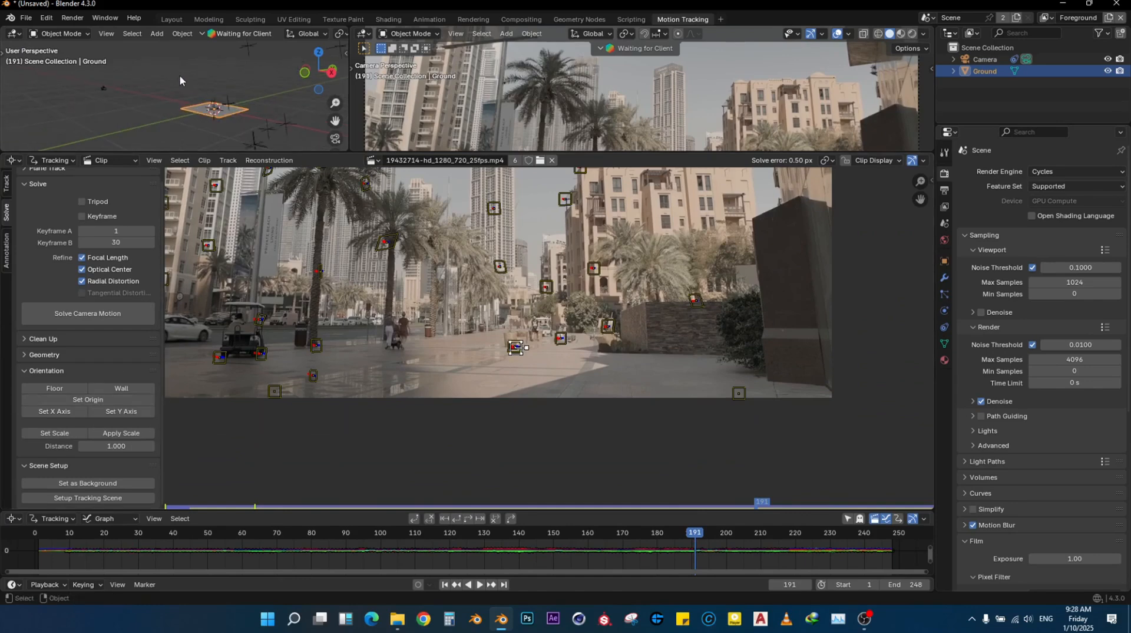
Step: Enlarge the 3D views to inspect the ground plane and set the origin again from the same central pavement track
{"action": "left_click_drag", "start_coordinate": [292, 153], "coordinate": [293, 287]}
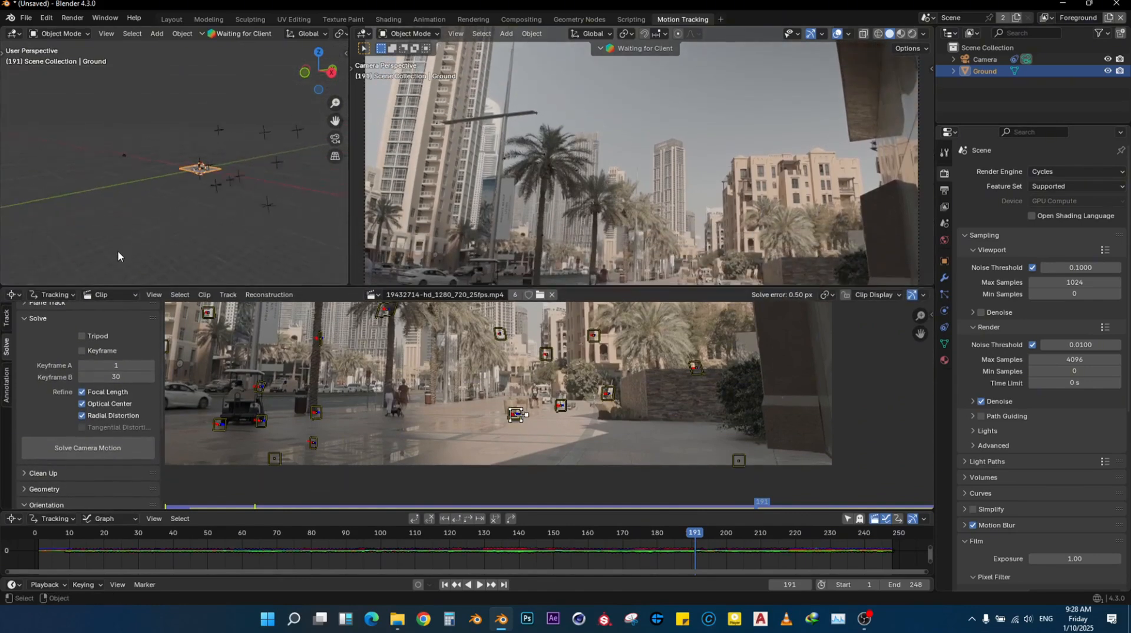
{"action": "middle_click_drag", "start_coordinate": [185, 176], "coordinate": [227, 141]}
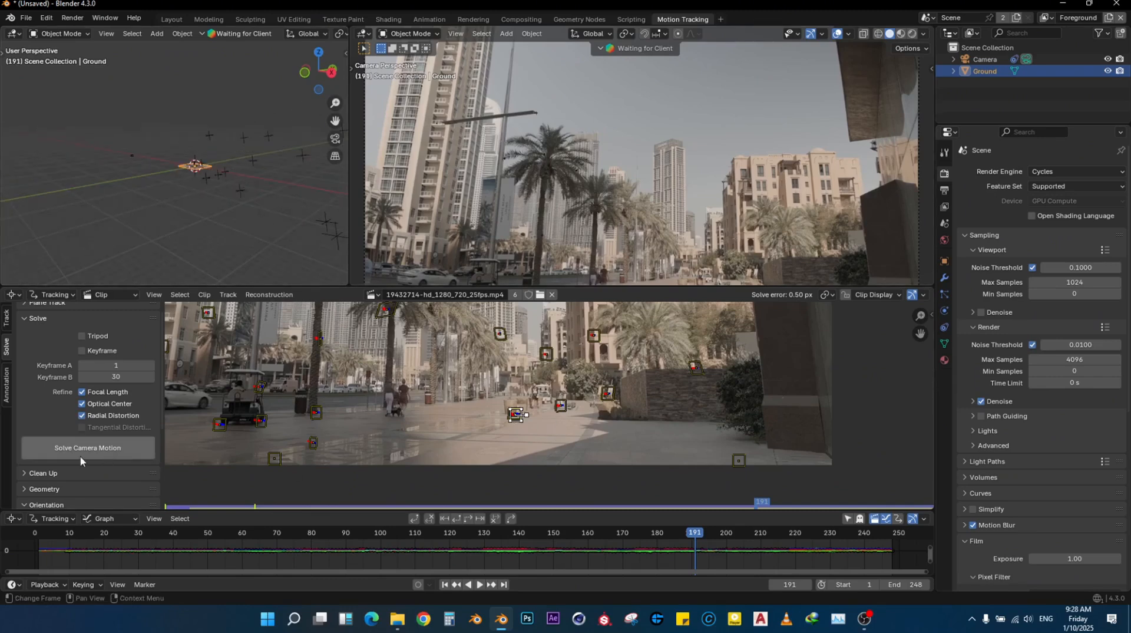
{"action": "scroll", "coordinate": [90, 441], "scroll_direction": "down", "scroll_amount": 5}
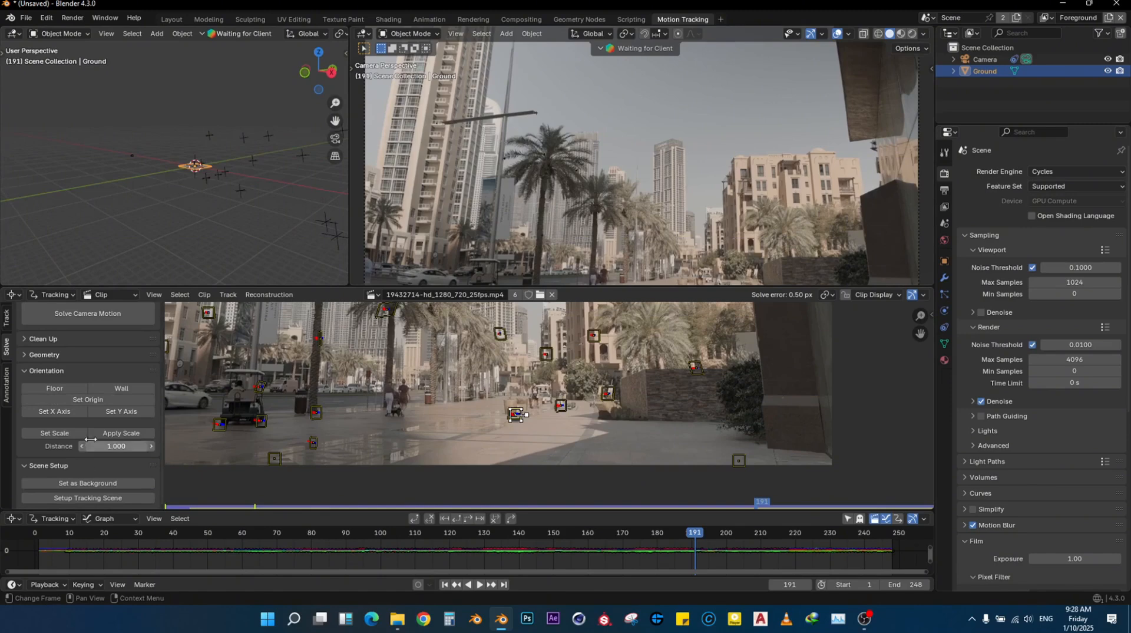
{"action": "left_click", "coordinate": [90, 401]}
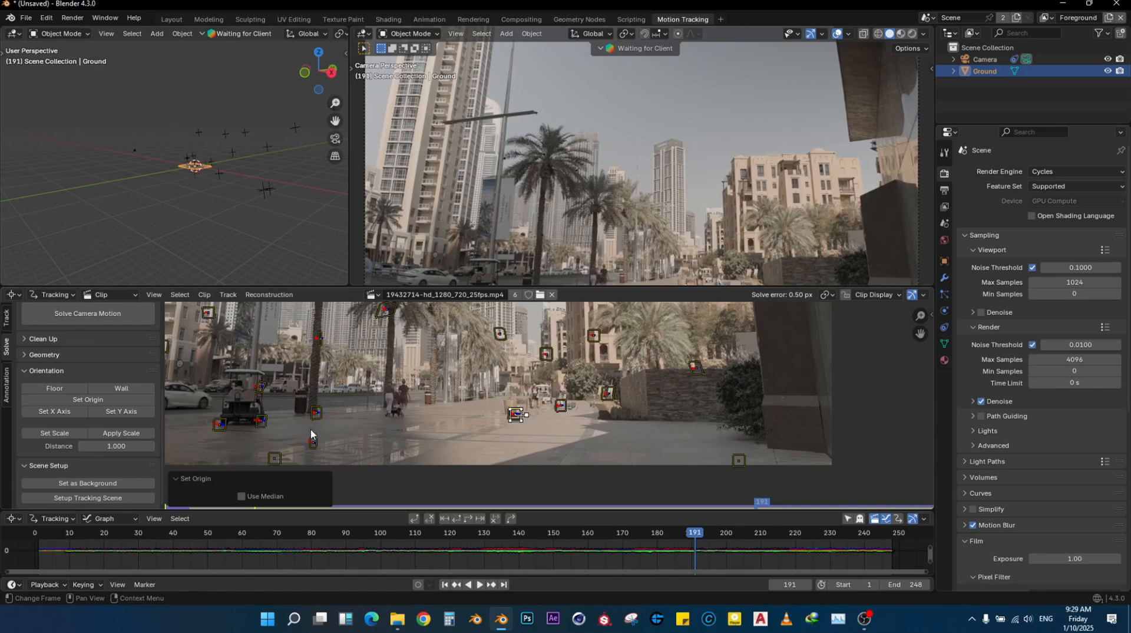
Step: Try the pavement track beside the golf cart as scene origin, set the origin back to the central pavement track, and enlarge the 3D views
{"action": "left_click", "coordinate": [317, 413]}
{"action": "left_click", "coordinate": [149, 403]}
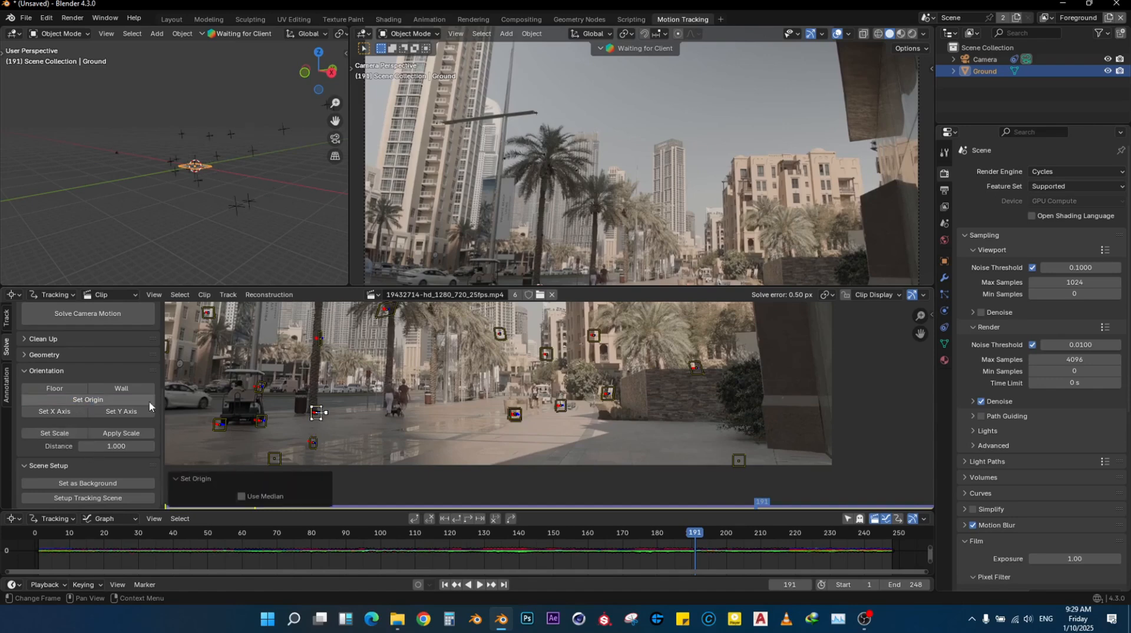
{"action": "left_click", "coordinate": [515, 415]}
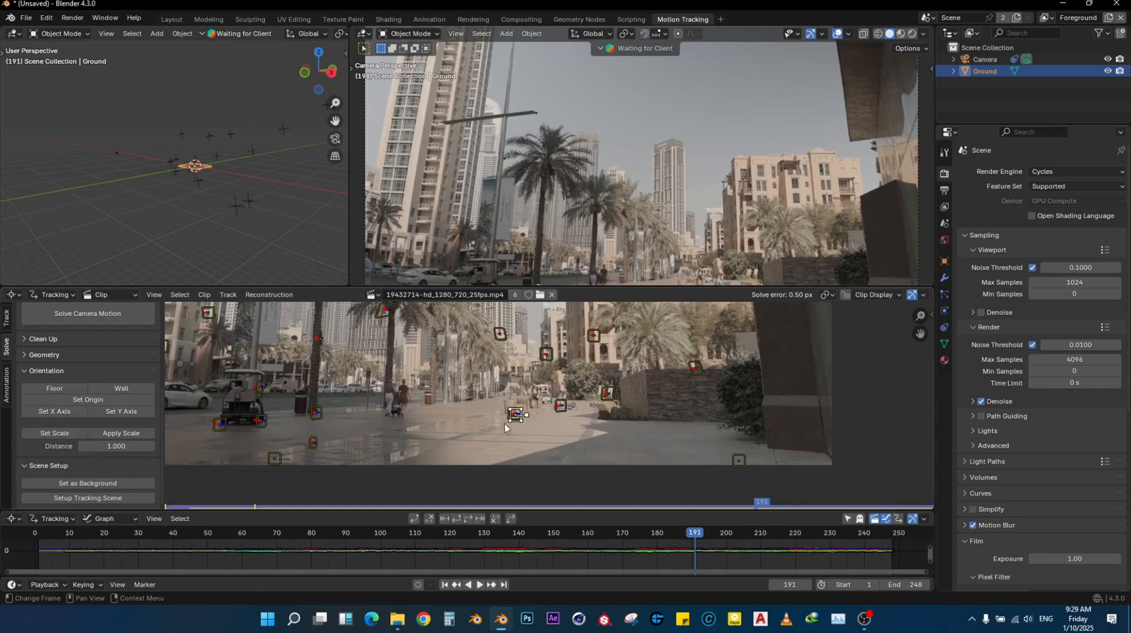
{"action": "left_click", "coordinate": [99, 400]}
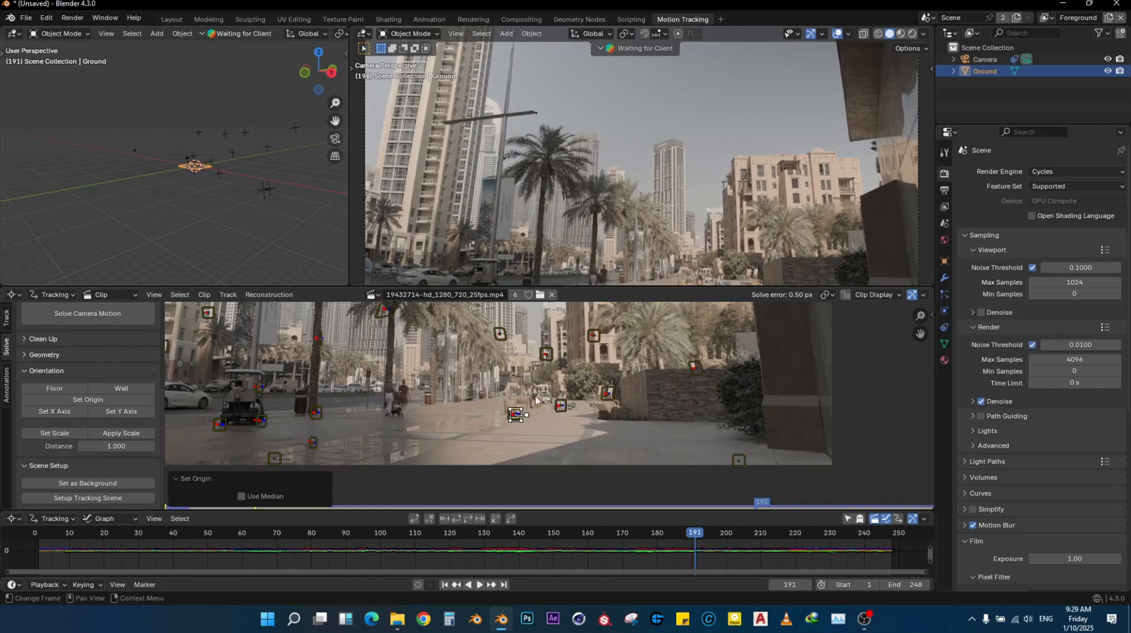
{"action": "left_click_drag", "start_coordinate": [635, 288], "coordinate": [635, 392]}
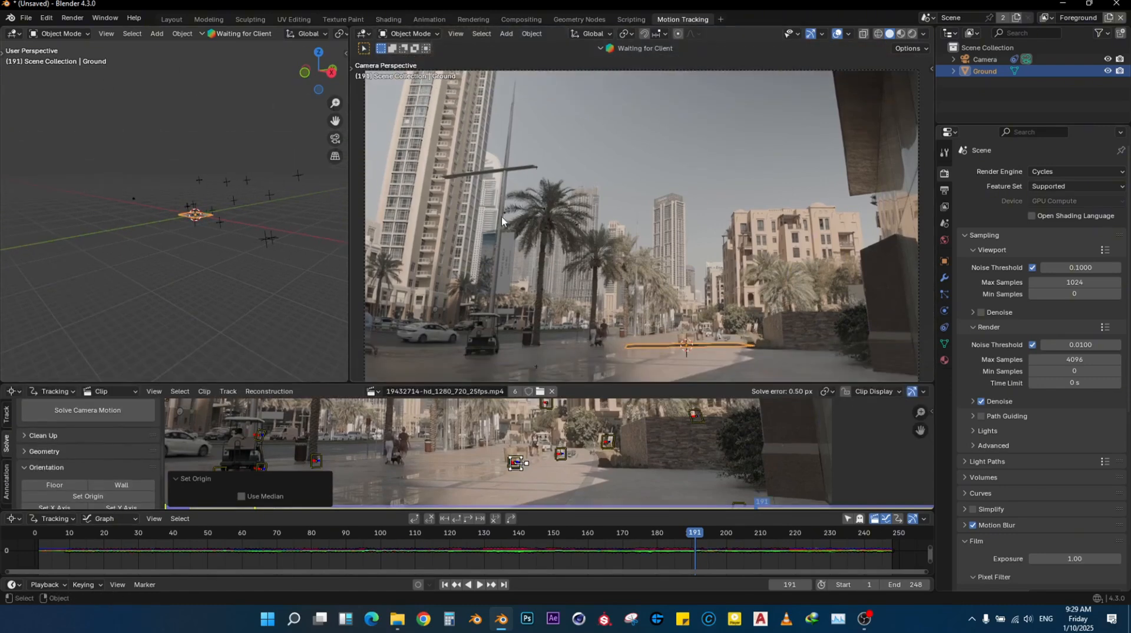
Step: Switch to the Layout workspace, select the tracked camera and show the scene in top orthographic view
{"action": "left_click", "coordinate": [171, 19]}
{"action": "scroll", "coordinate": [321, 330], "scroll_direction": "up", "scroll_amount": 3}
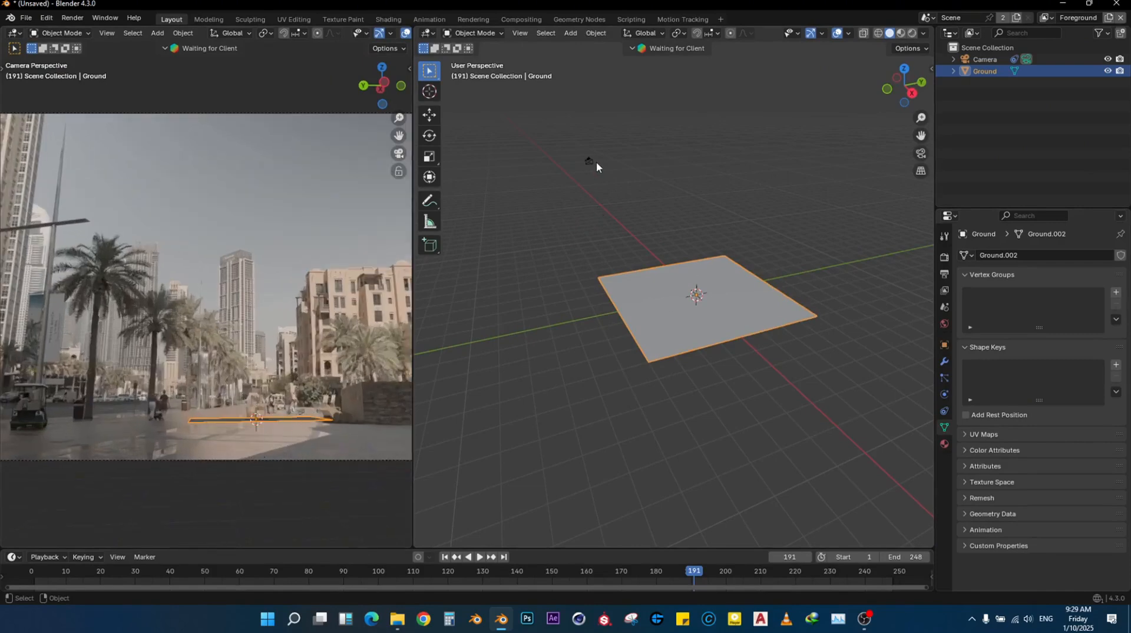
{"action": "left_click", "coordinate": [596, 162]}
{"action": "key", "text": "KP_7"}
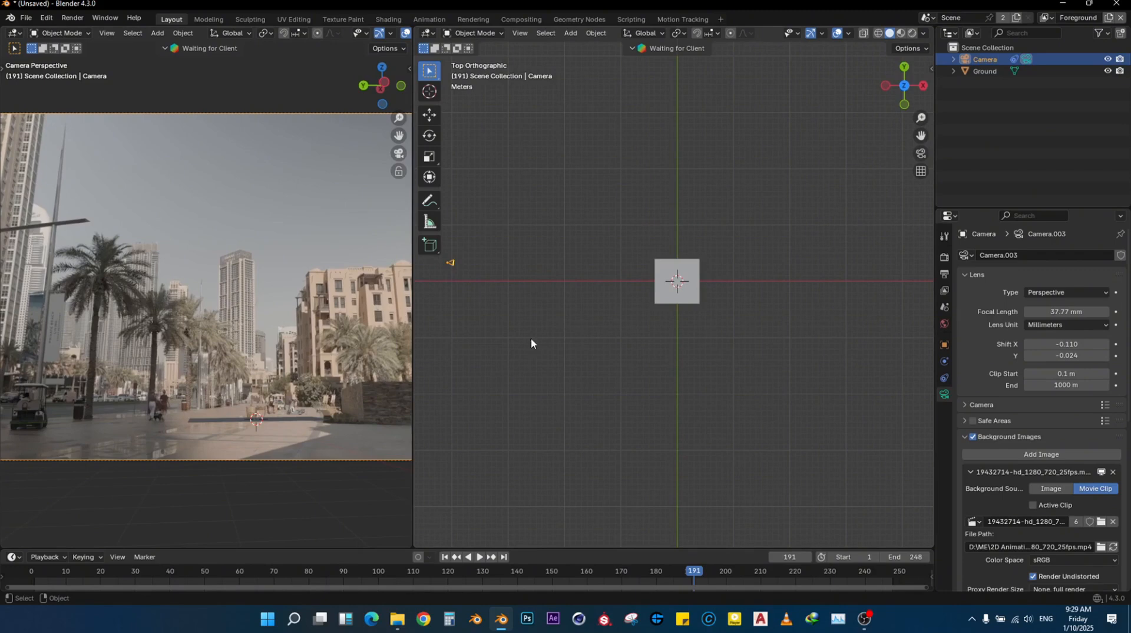
Step: Try moving and scaling the camera in the top view against a widened camera view, cancelling both transforms
{"action": "key", "text": "g"}
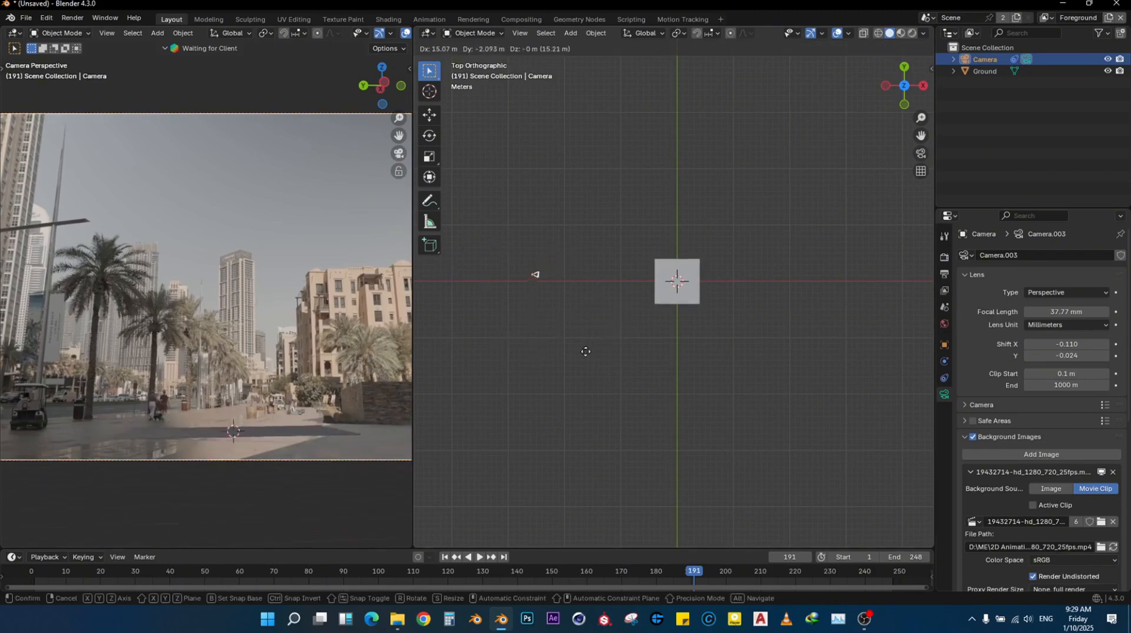
{"action": "left_click", "coordinate": [574, 374]}
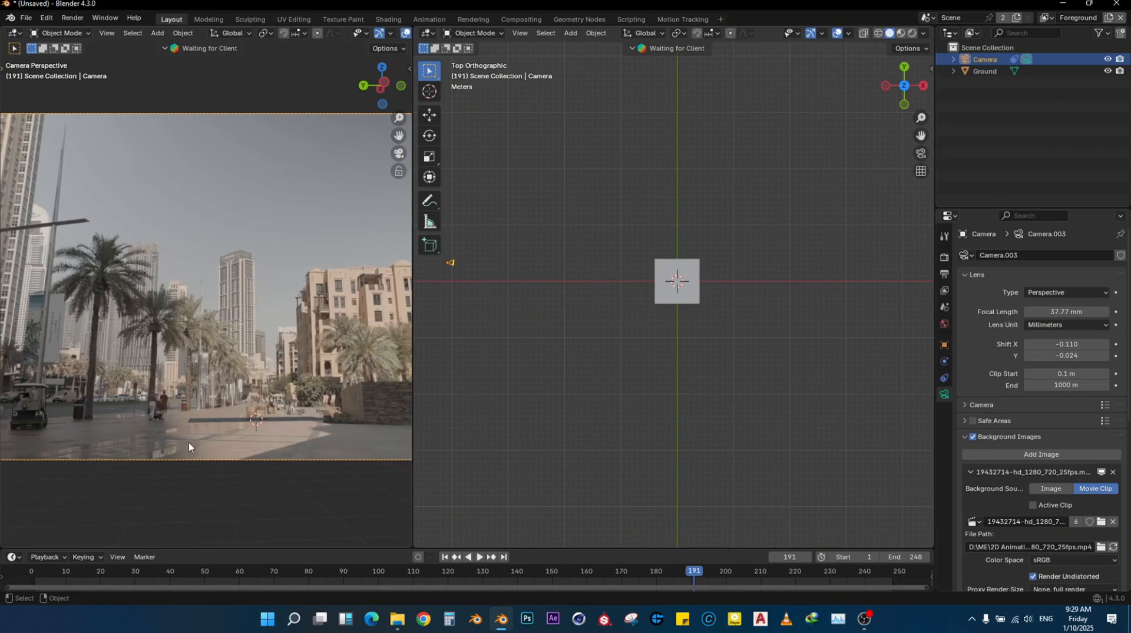
{"action": "left_click_drag", "start_coordinate": [413, 322], "coordinate": [528, 322]}
{"action": "scroll", "coordinate": [738, 199], "scroll_direction": "down", "scroll_amount": 3}
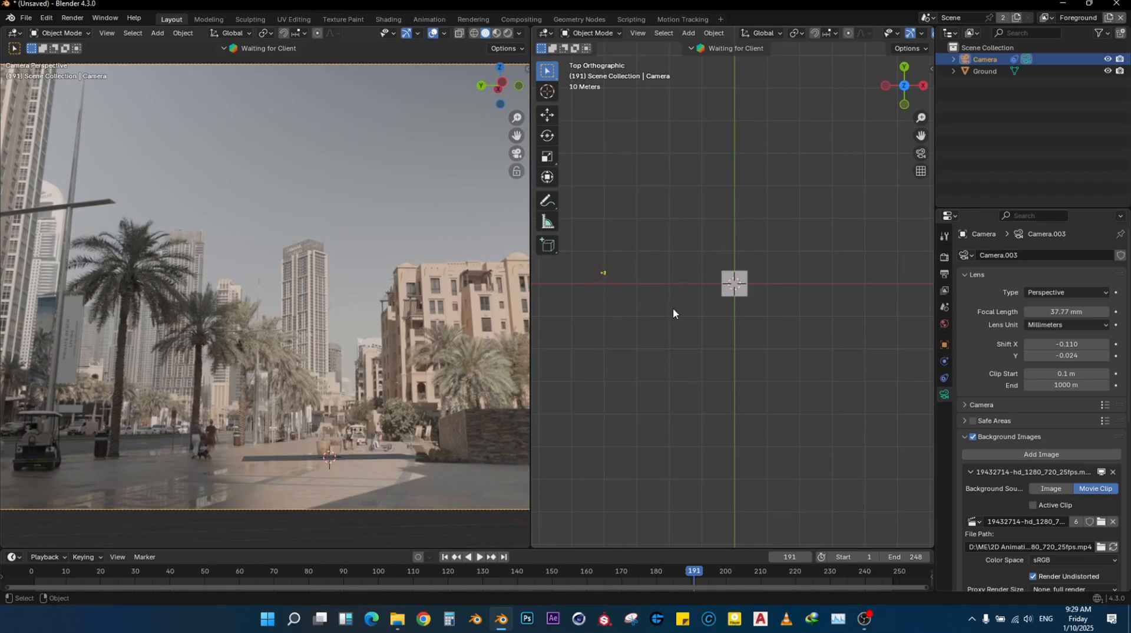
{"action": "key", "text": "s"}
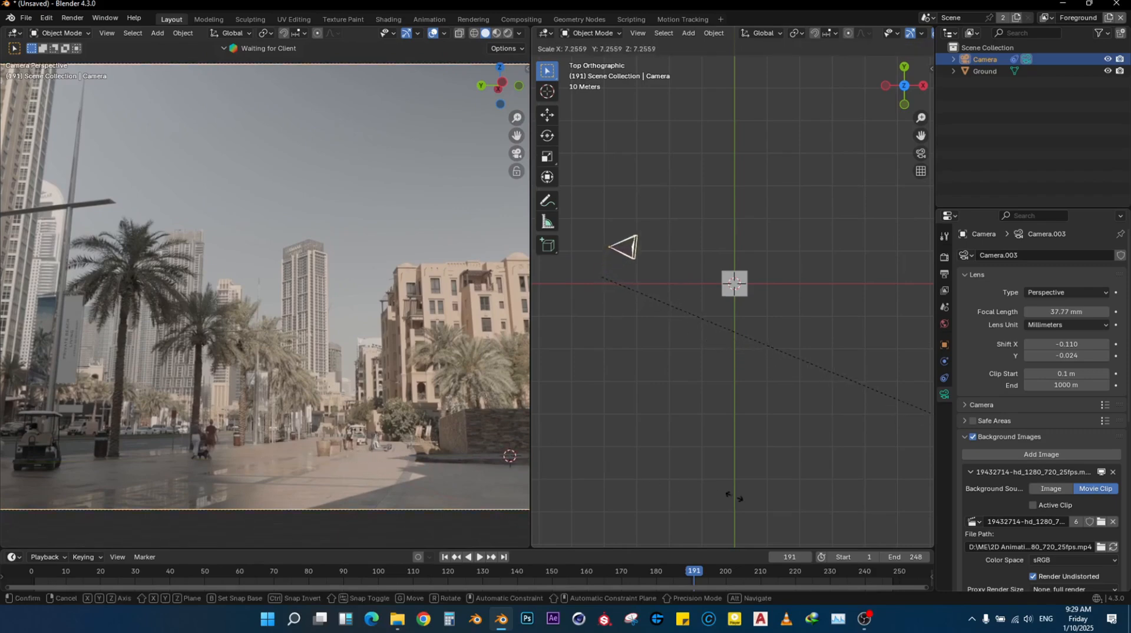
{"action": "right_click", "coordinate": [691, 286]}
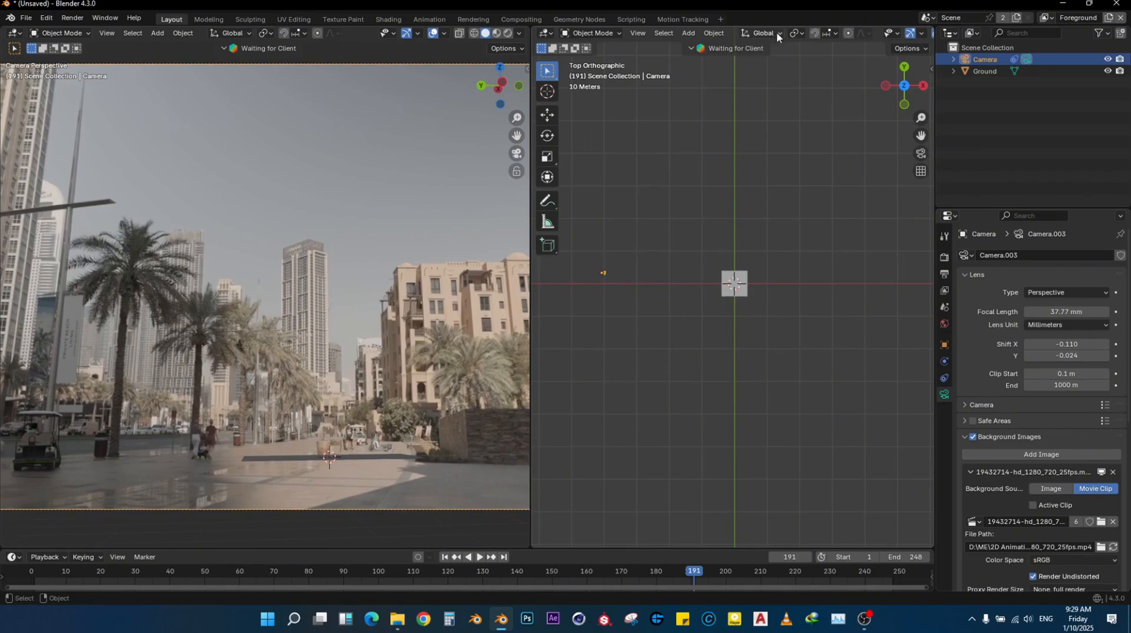
Step: Set the transform pivot point to 3D Cursor and try rotating the camera around it
{"action": "left_click", "coordinate": [797, 33]}
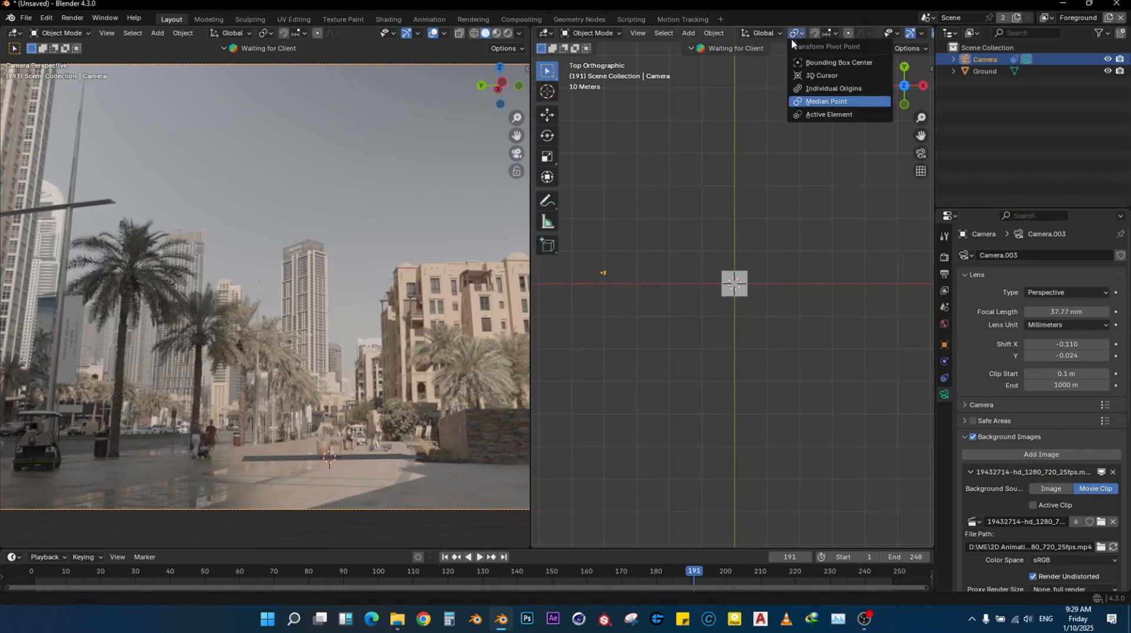
{"action": "left_click", "coordinate": [816, 72]}
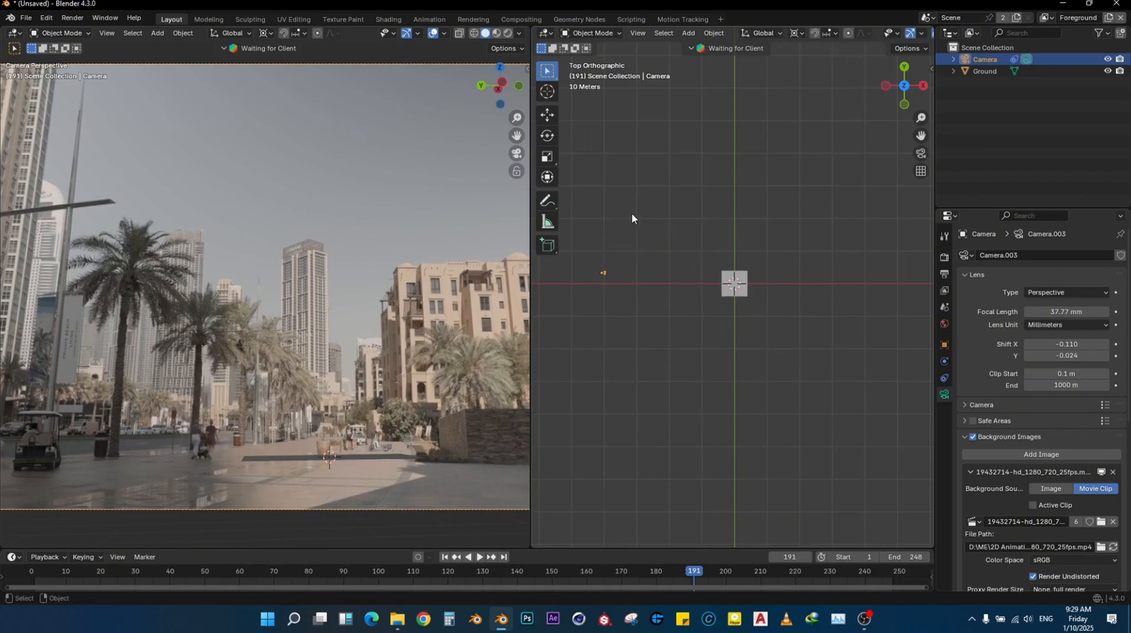
{"action": "key", "text": "r"}
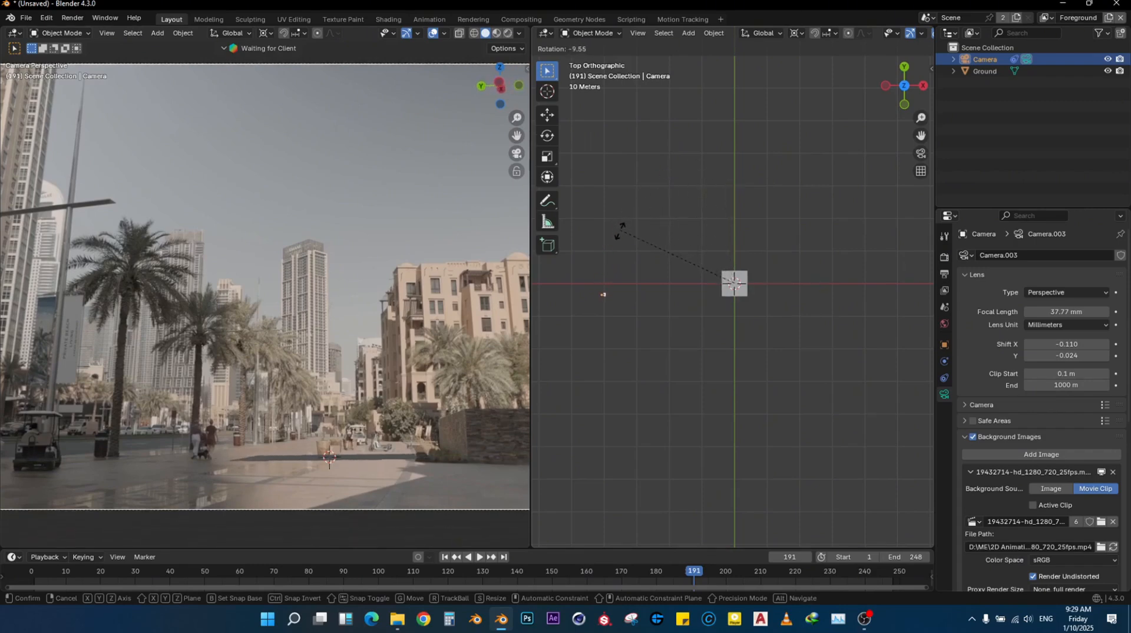
{"action": "left_click", "coordinate": [685, 330]}
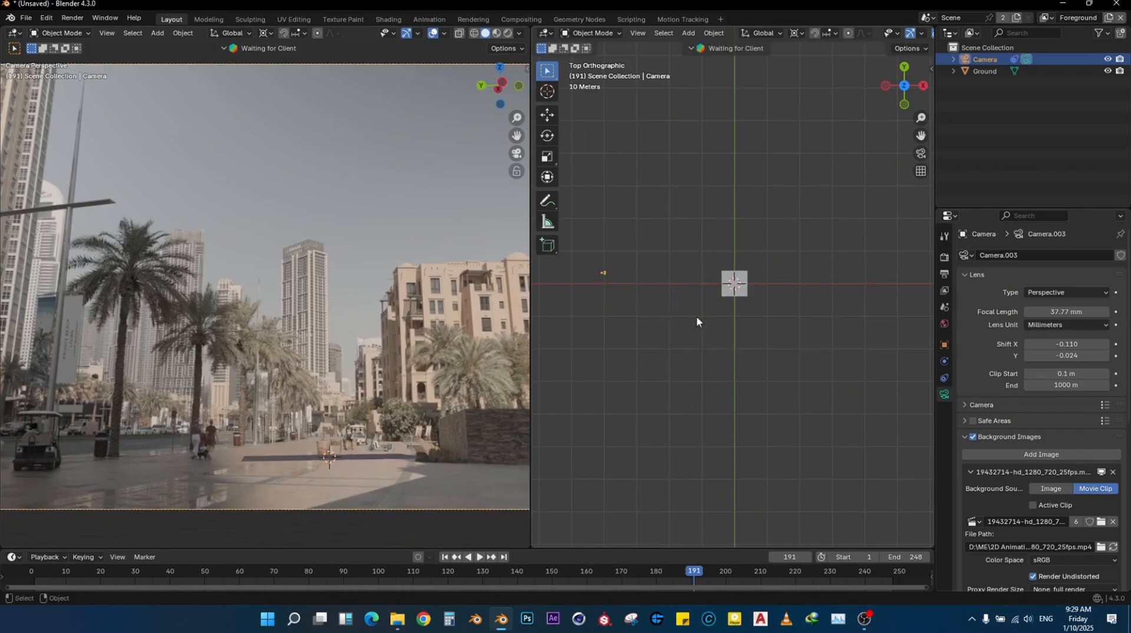
Step: Rotate the camera slightly around the 3D cursor in the top view to align the ground plane with the pavement
{"action": "scroll", "coordinate": [253, 466], "scroll_direction": "up", "scroll_amount": 5}
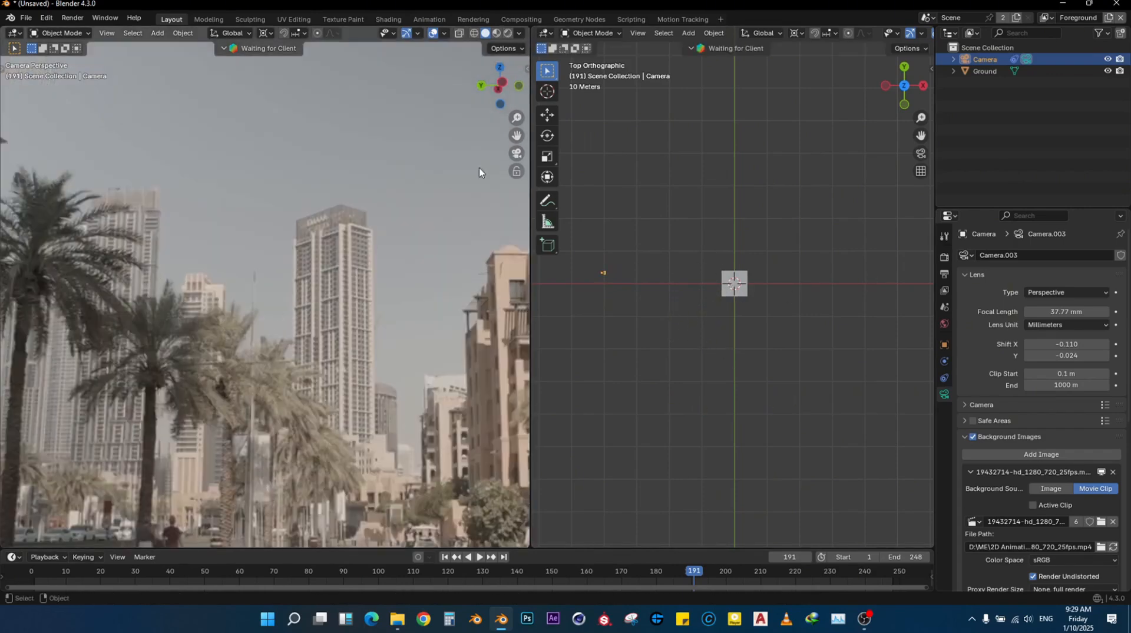
{"action": "scroll", "coordinate": [260, 470], "scroll_direction": "up", "scroll_amount": 5}
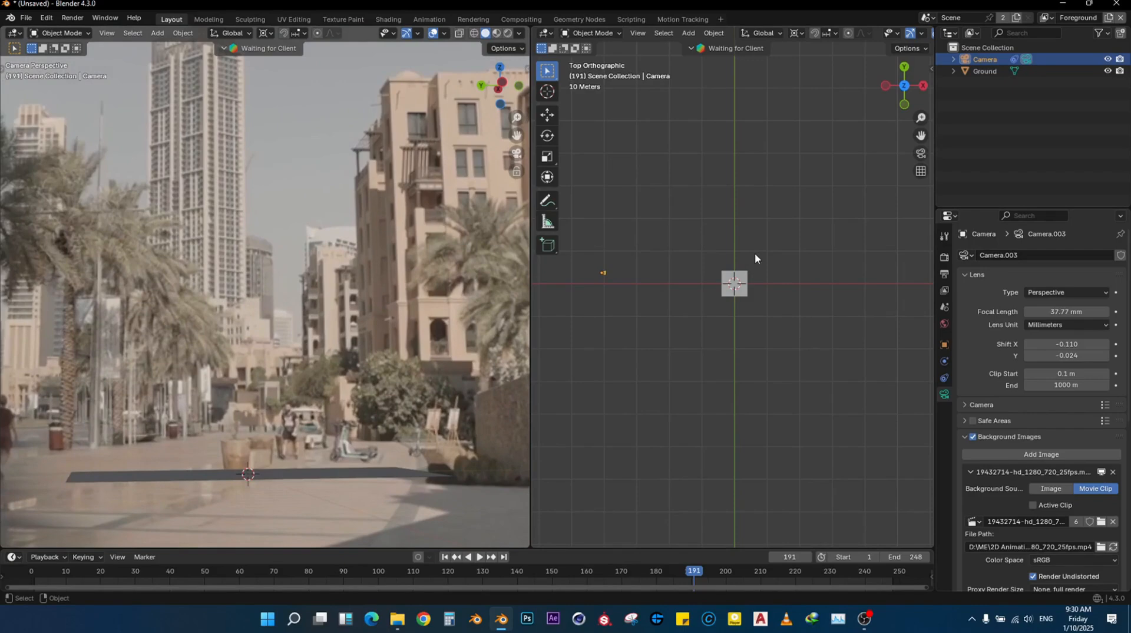
{"action": "key", "text": "r"}
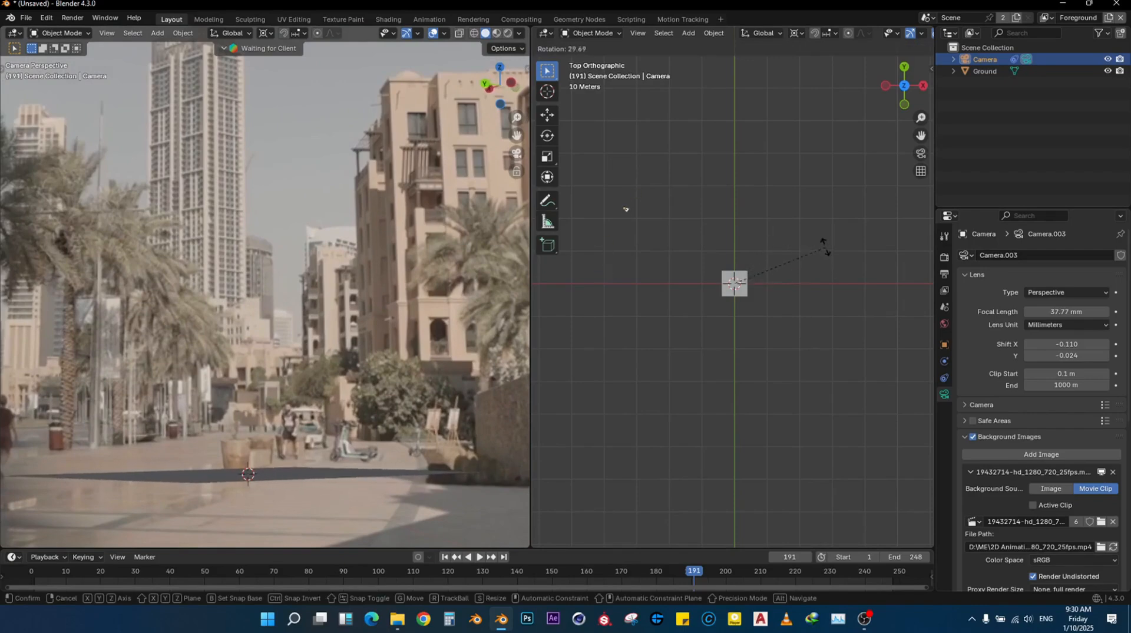
{"action": "left_click", "coordinate": [771, 212]}
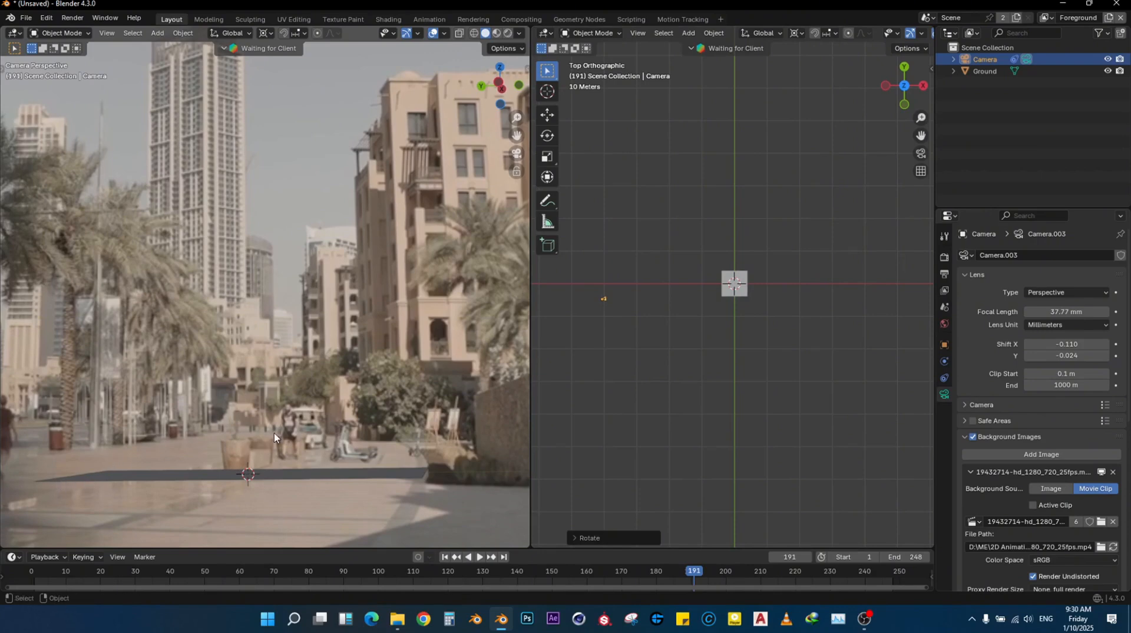
{"action": "scroll", "coordinate": [283, 422], "scroll_direction": "down", "scroll_amount": 3}
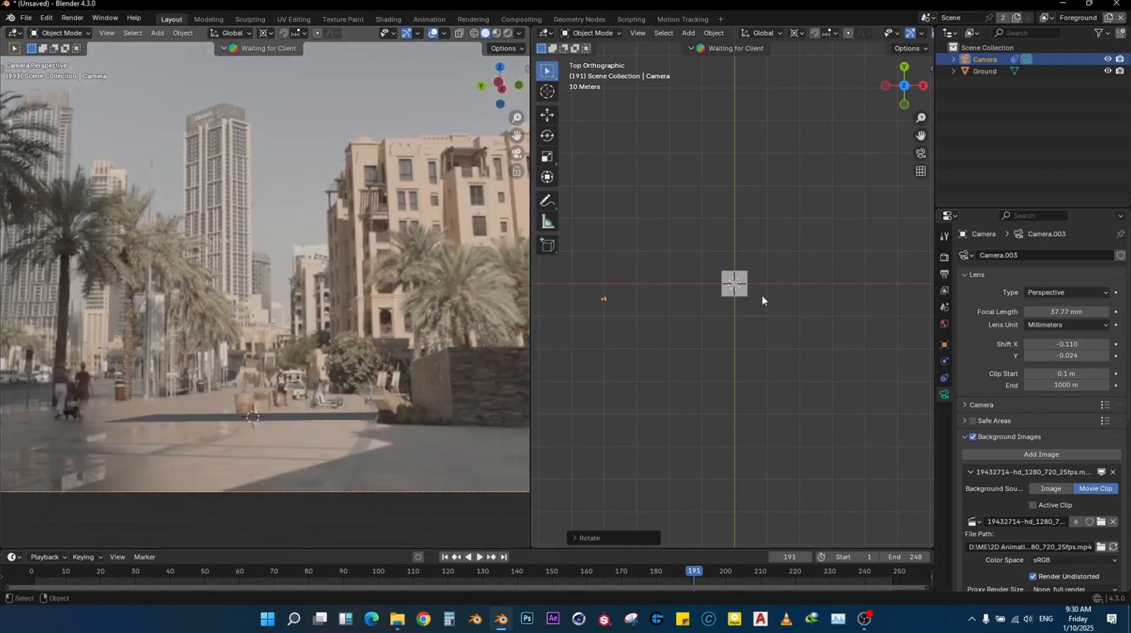
{"action": "scroll", "coordinate": [760, 298], "scroll_direction": "up", "scroll_amount": 2}
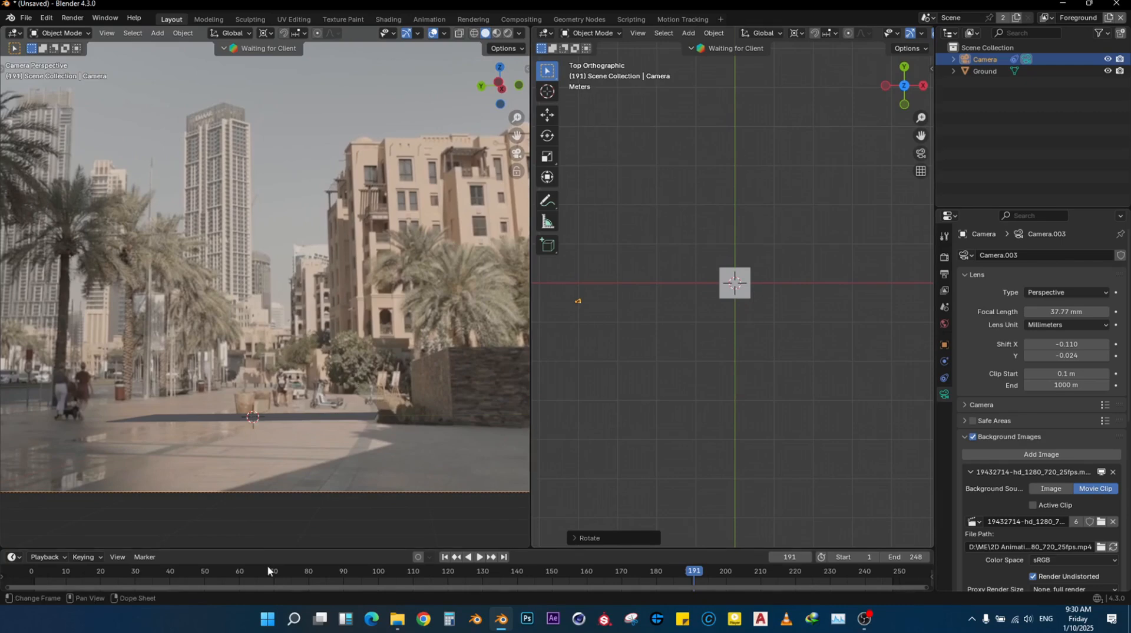
Step: Play and scrub the footage up to frame 199 to check how the ground plane sticks to the pavement
{"action": "left_click", "coordinate": [64, 572]}
{"action": "key", "text": "space"}
{"action": "left_click_drag", "start_coordinate": [140, 581], "coordinate": [708, 571]}
{"action": "left_click_drag", "start_coordinate": [455, 578], "coordinate": [723, 575]}
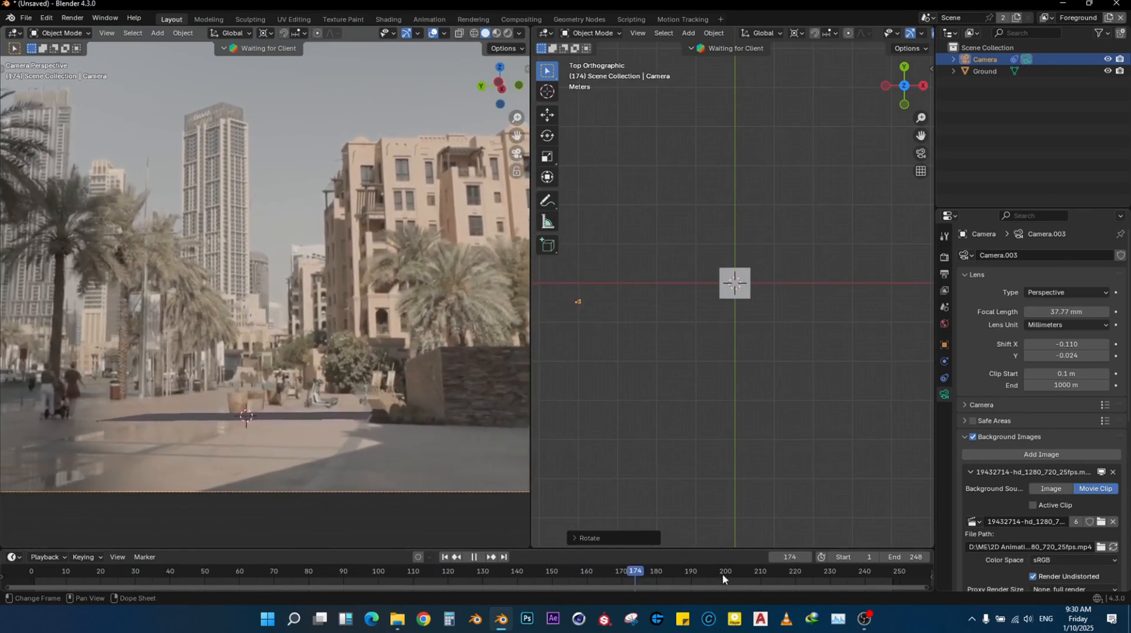
{"action": "key", "text": "space"}
Step: Select the ground plane in the camera view
{"action": "left_click", "coordinate": [863, 619]}
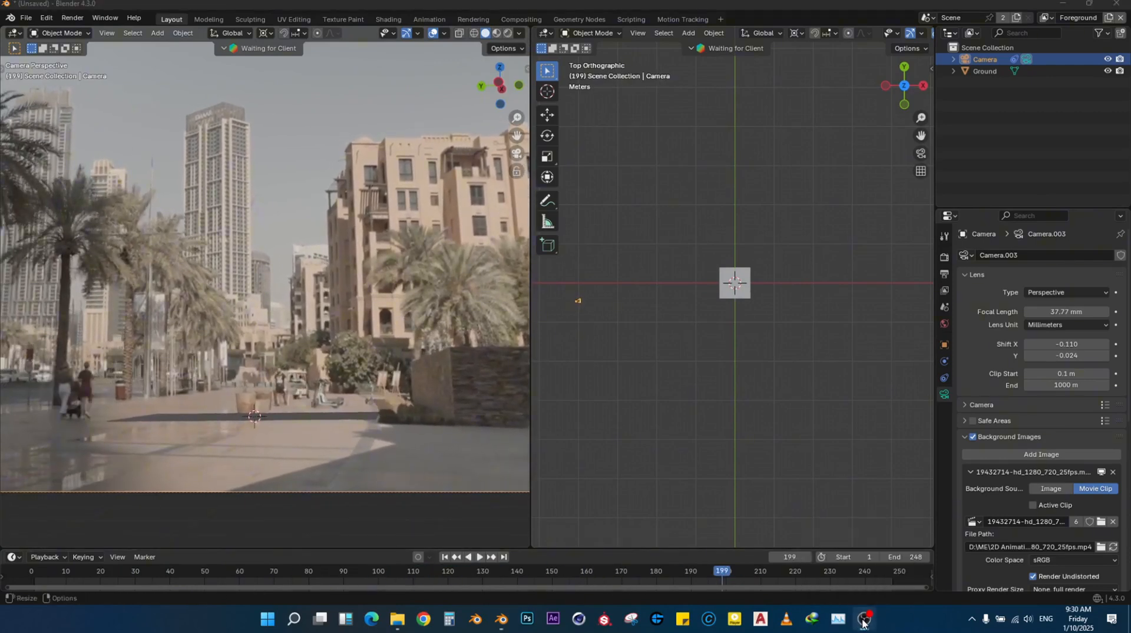
{"action": "left_click", "coordinate": [864, 623]}
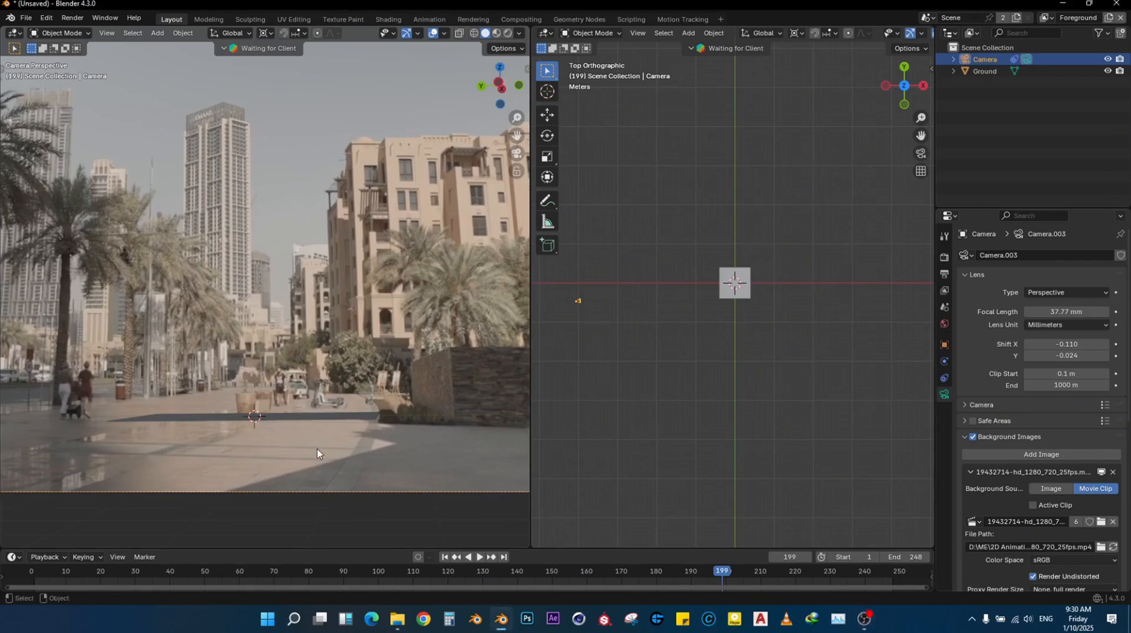
{"action": "left_click", "coordinate": [301, 417]}
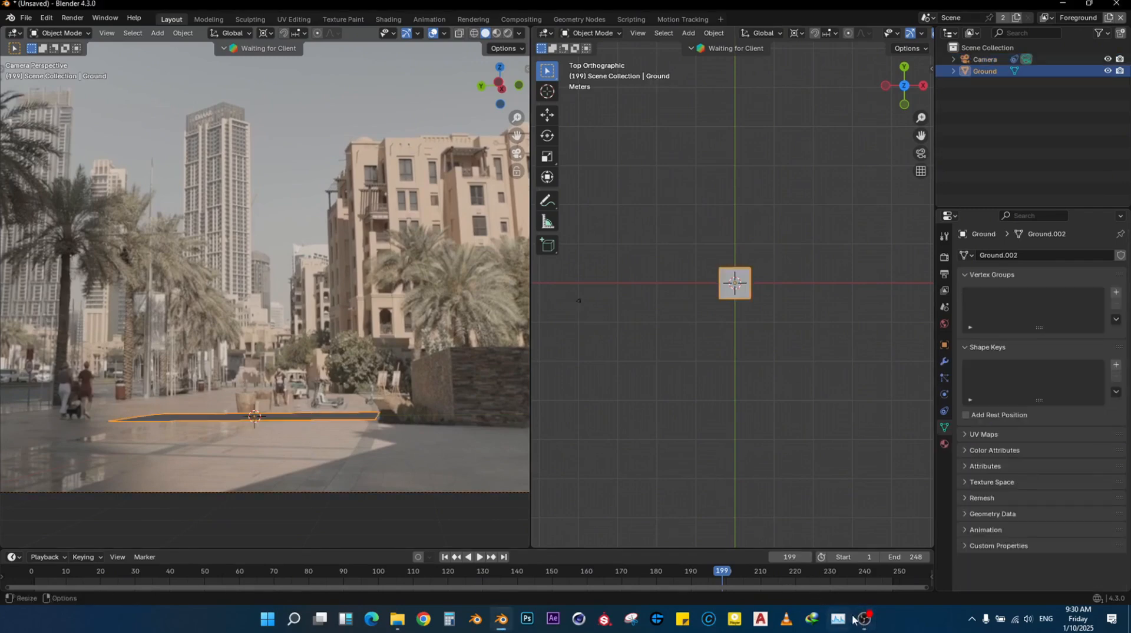